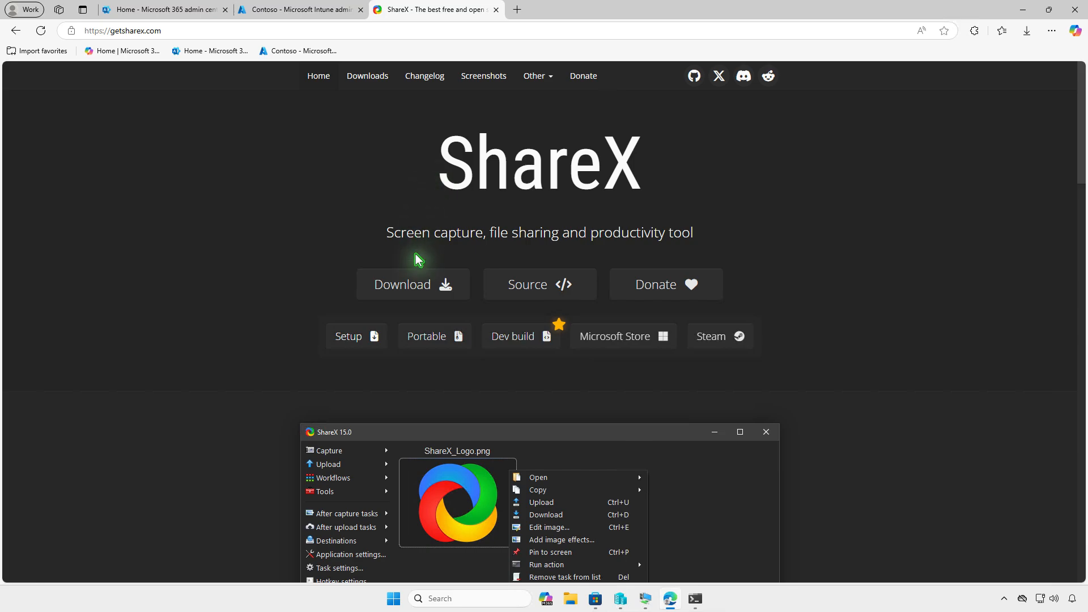
# Download the ShareX 17.0.0 setup file from the ShareX website, show its download folder and minimize the browser
pyautogui.click(414, 285)
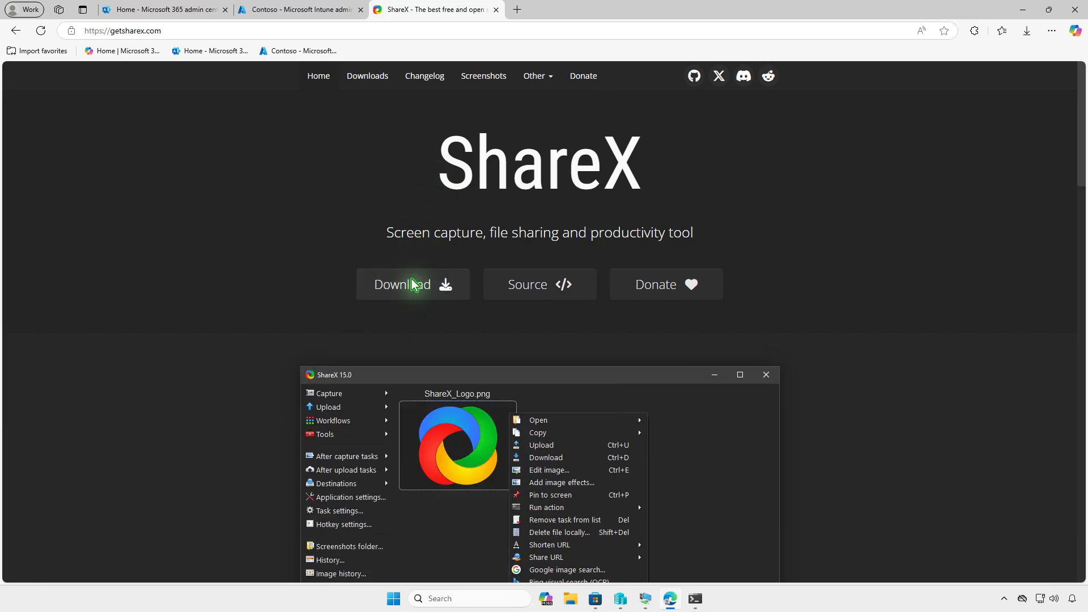
pyautogui.click(415, 284)
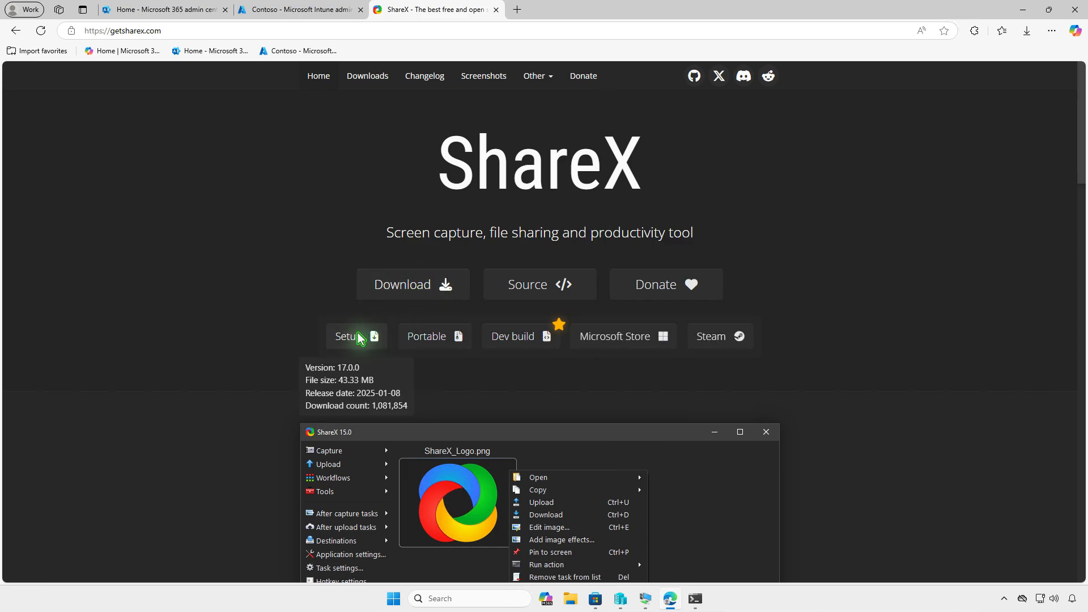
pyautogui.click(359, 339)
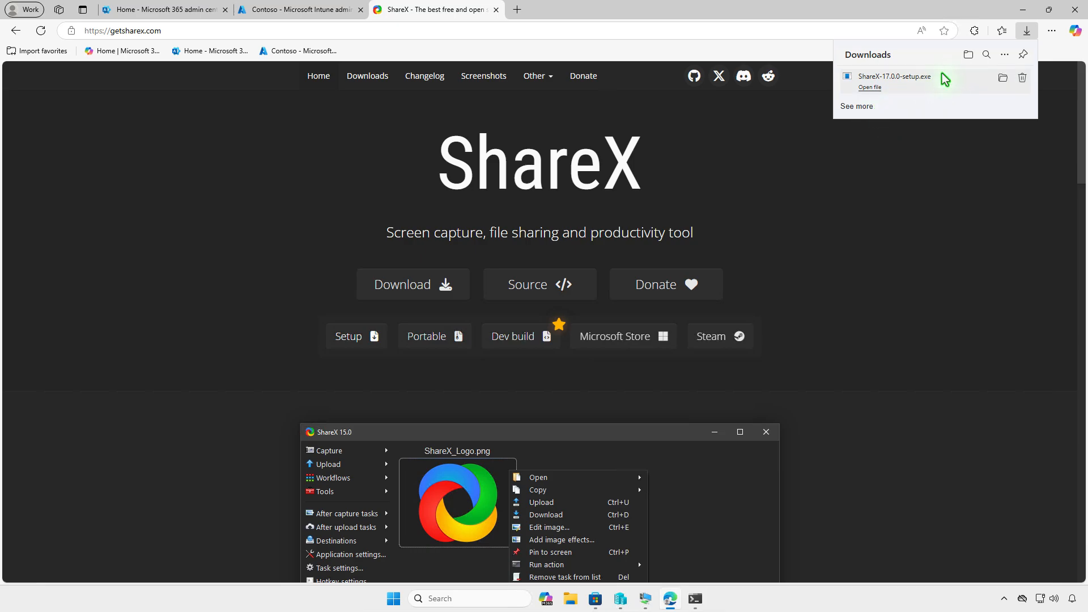
pyautogui.click(969, 55)
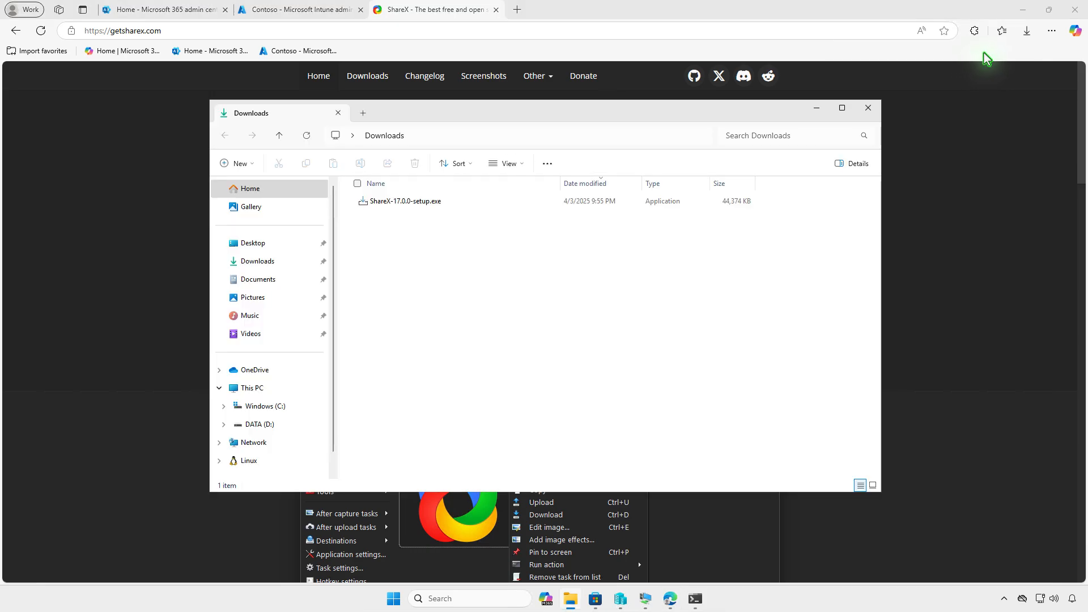
pyautogui.click(1027, 18)
pyautogui.click(1027, 17)
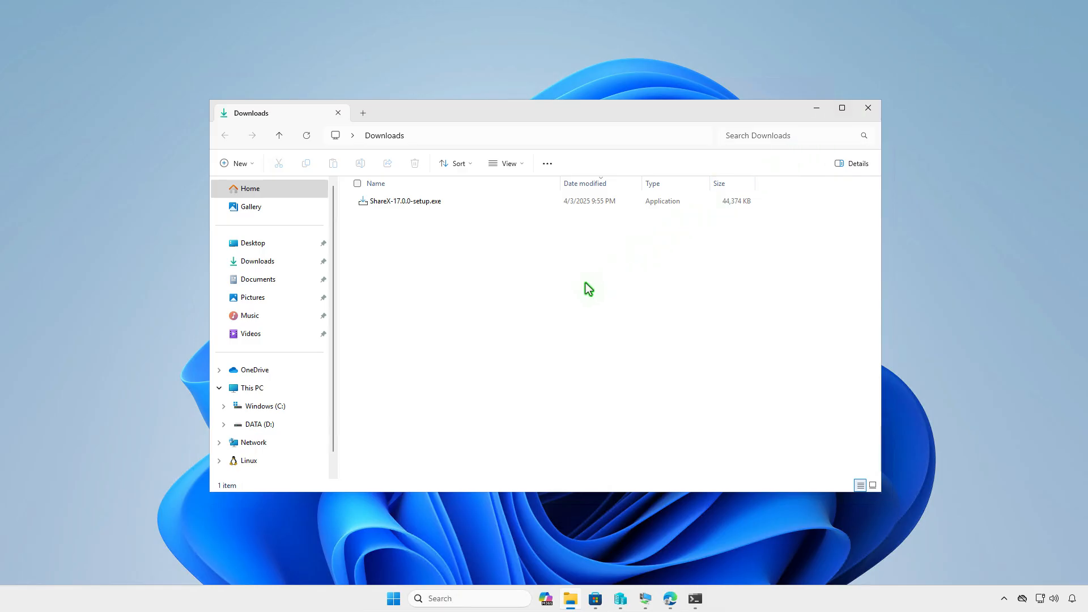
# Open an elevated terminal and run "winget download --id ShareX.ShareX" to fetch the ShareX installer
pyautogui.click(816, 109)
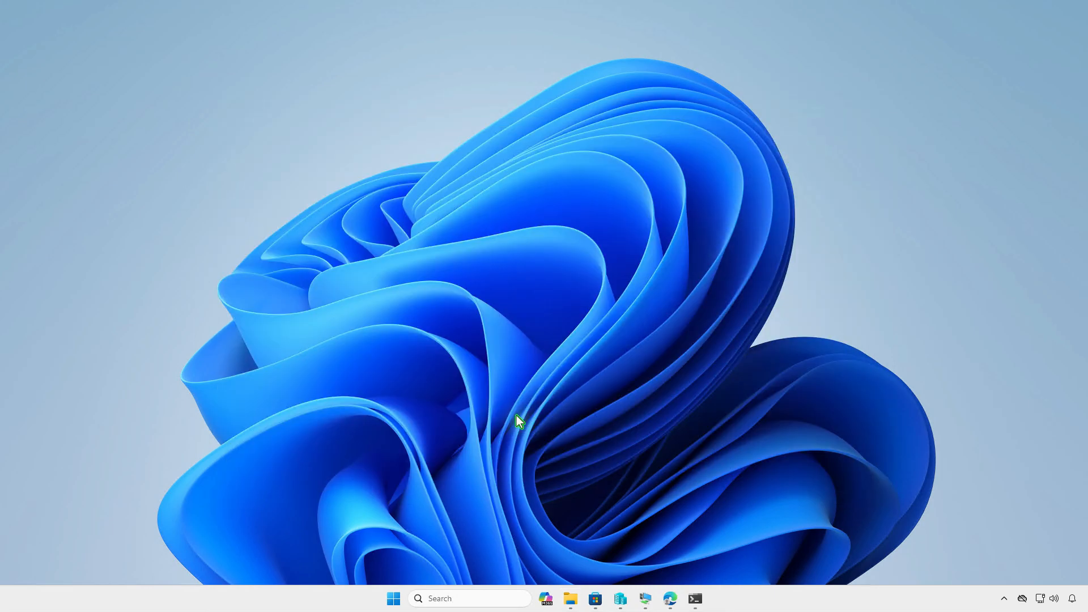
pyautogui.rightClick(397, 596)
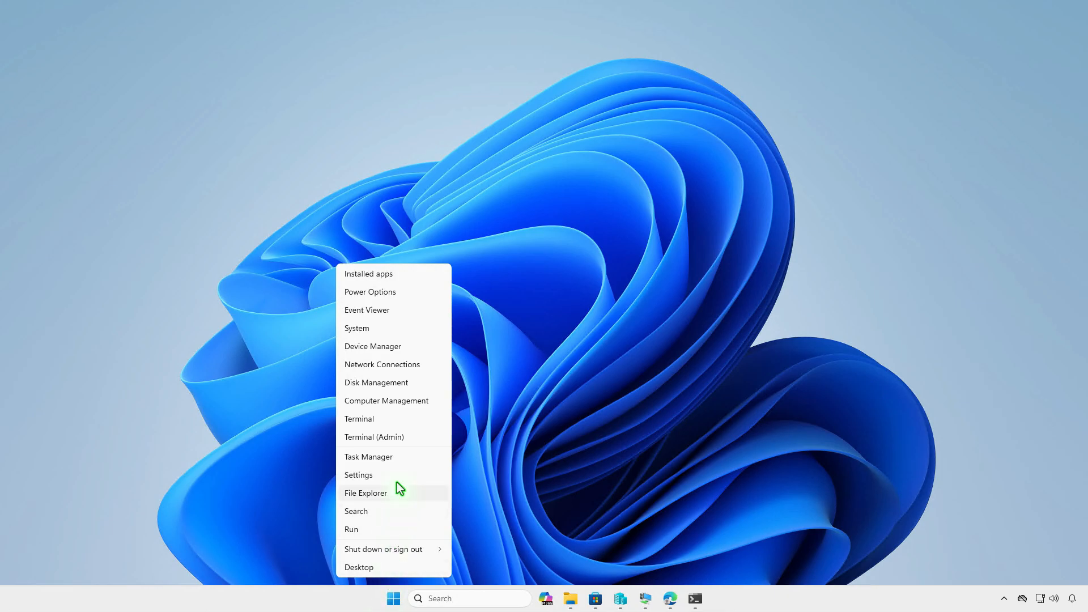
pyautogui.click(407, 433)
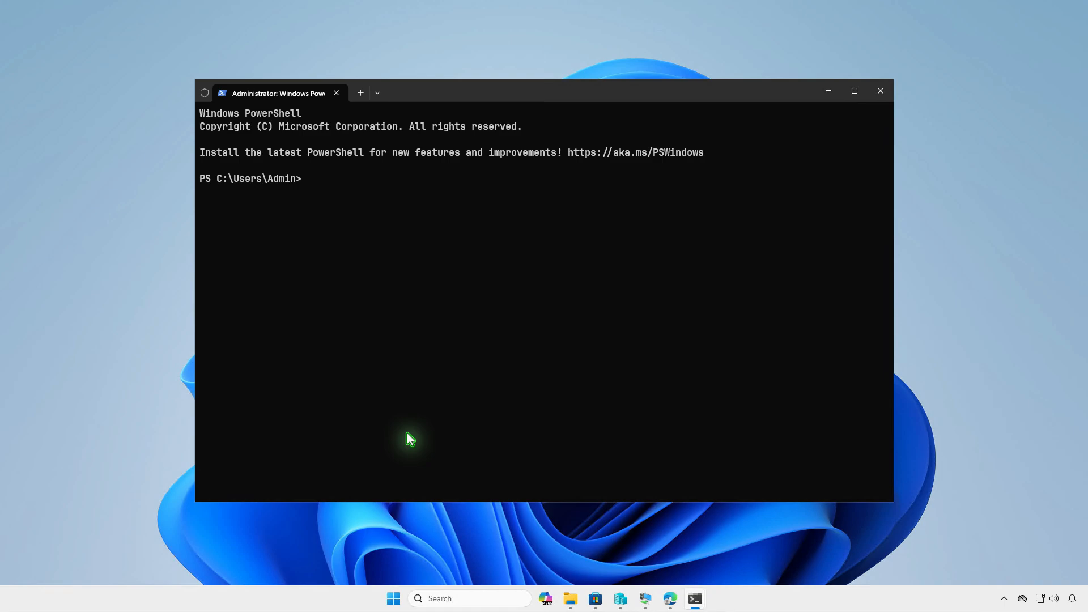
pyautogui.write('winget download --id ShareX.ShareX')
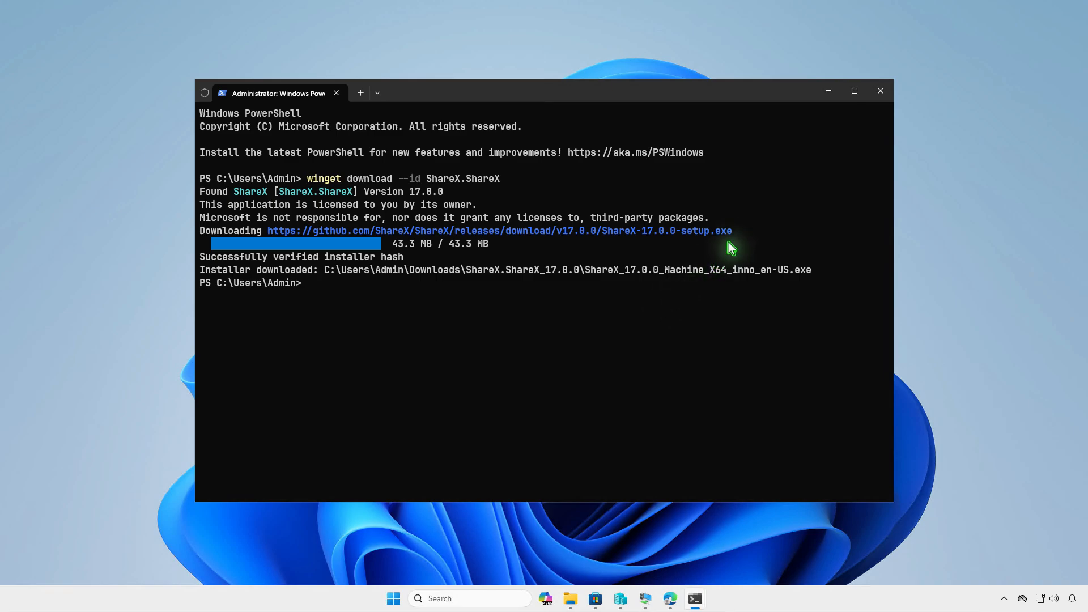
# Minimize the terminal and open the ShareX.ShareX_17.0.0 folder inside Downloads in File Explorer
pyautogui.click(828, 93)
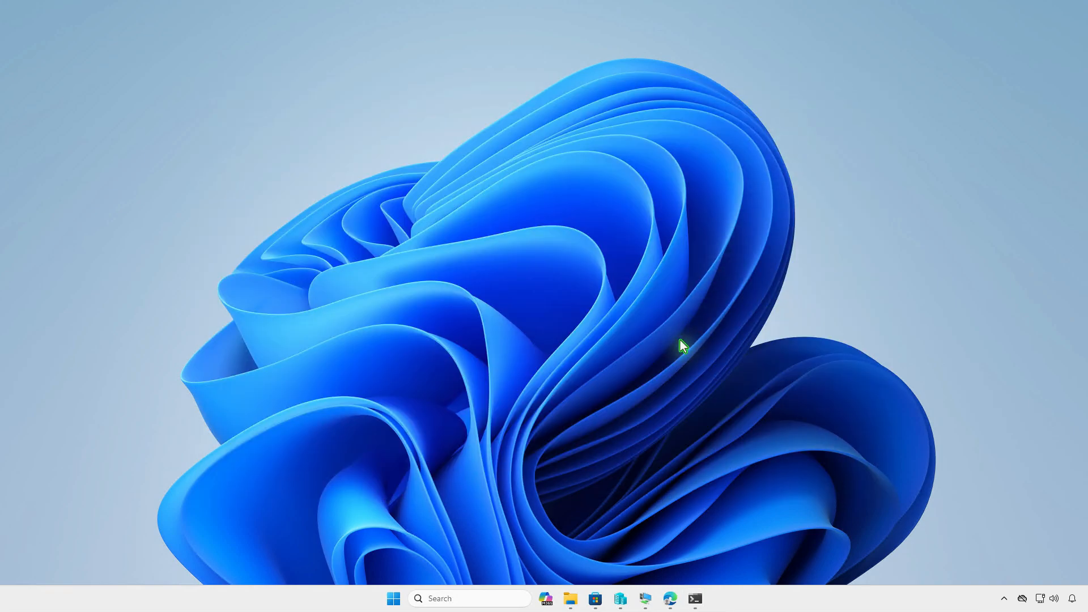
pyautogui.click(571, 599)
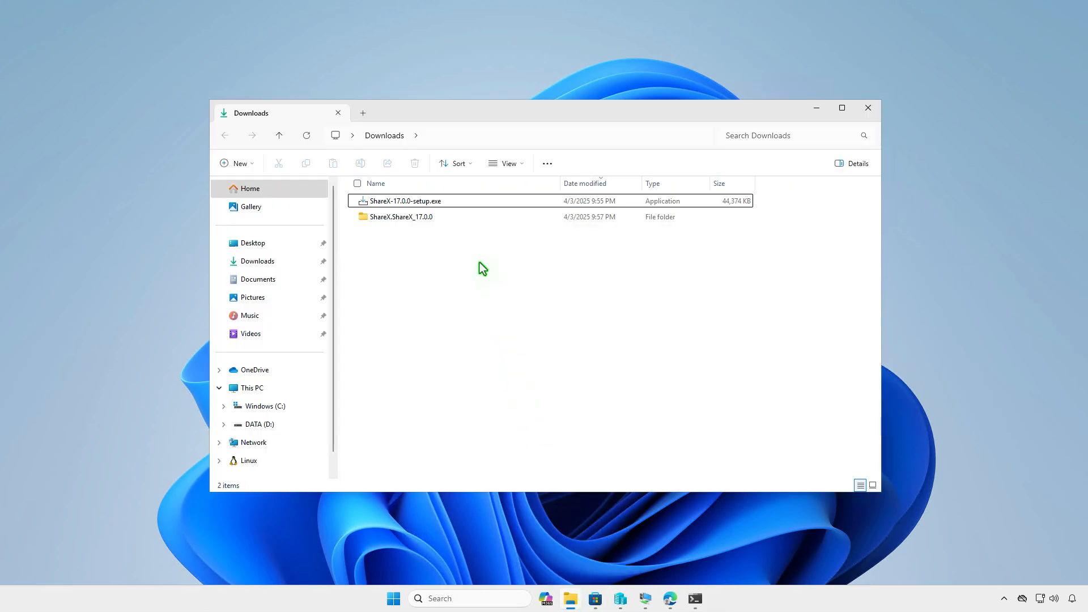
pyautogui.doubleClick(462, 216)
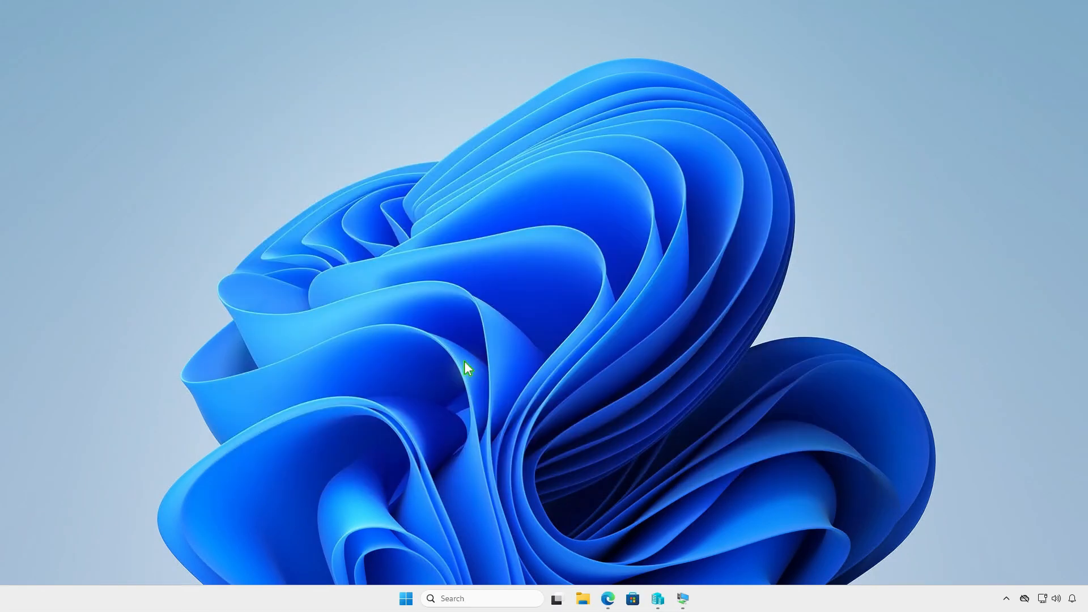
# Create a folder named Intune at the root of the DATA (D:) drive in File Explorer
pyautogui.click(584, 598)
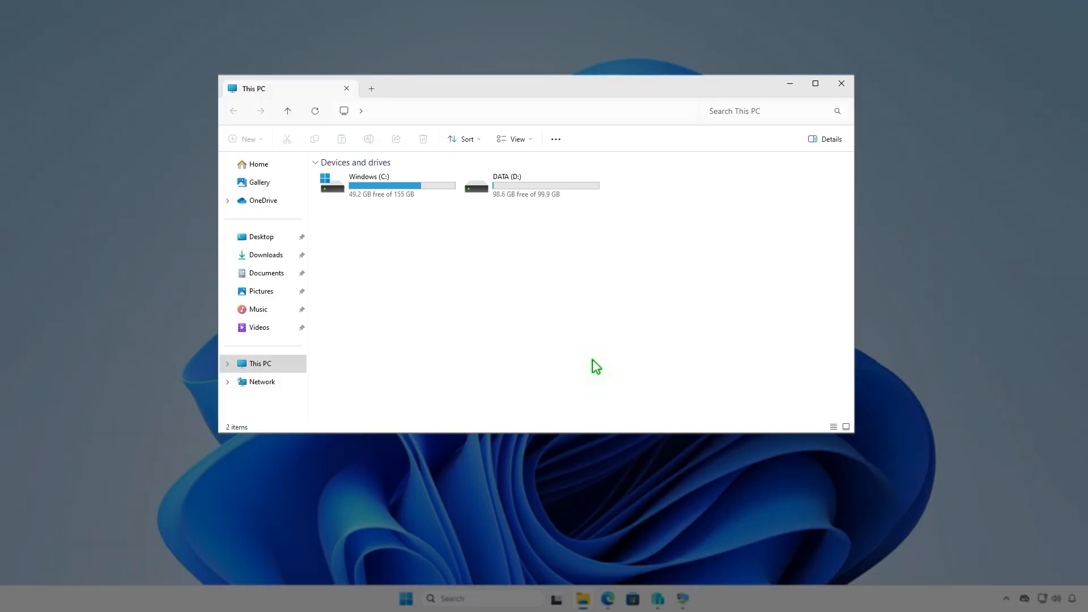
pyautogui.doubleClick(564, 192)
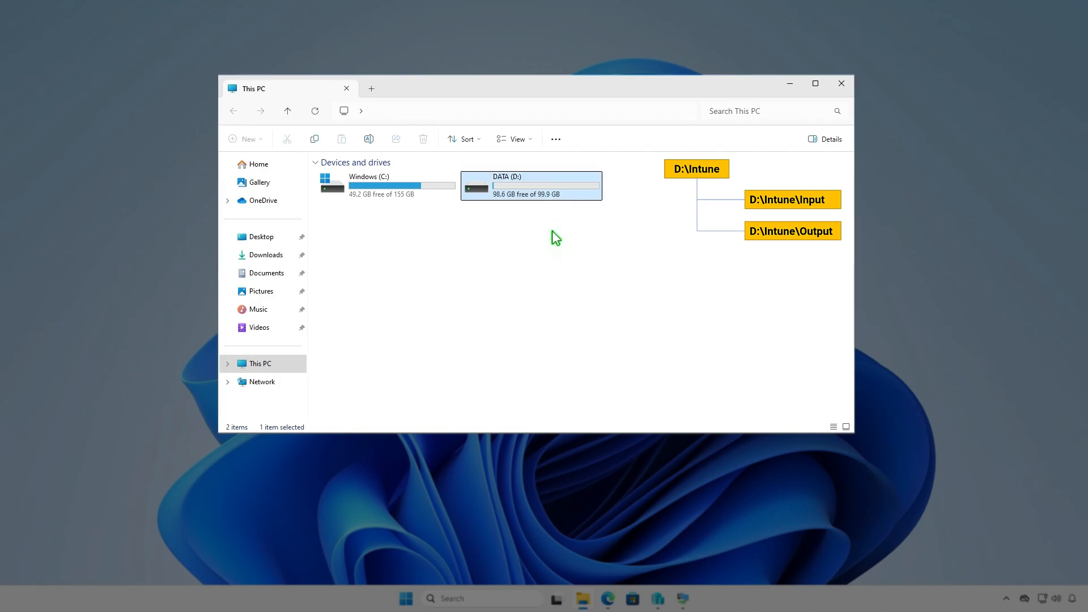
pyautogui.click(258, 139)
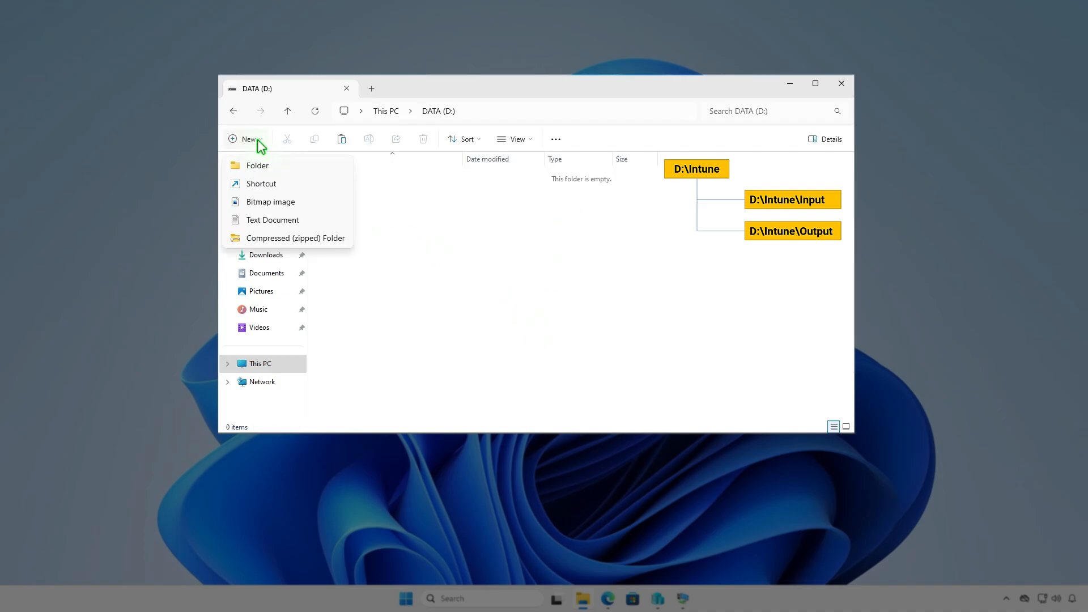
pyautogui.click(277, 165)
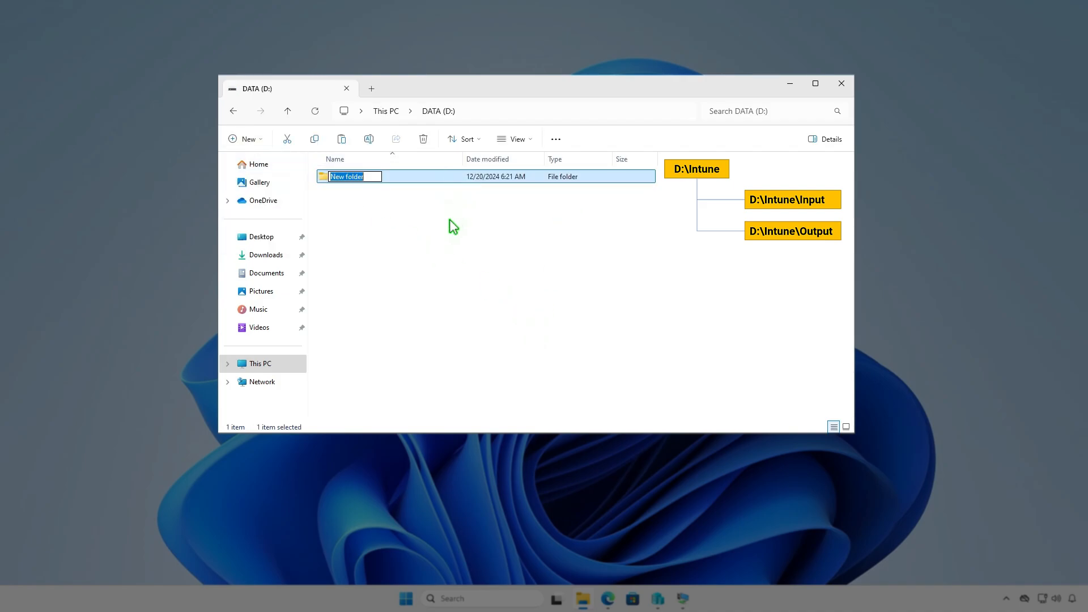
pyautogui.write('Intune')
pyautogui.press('Return')
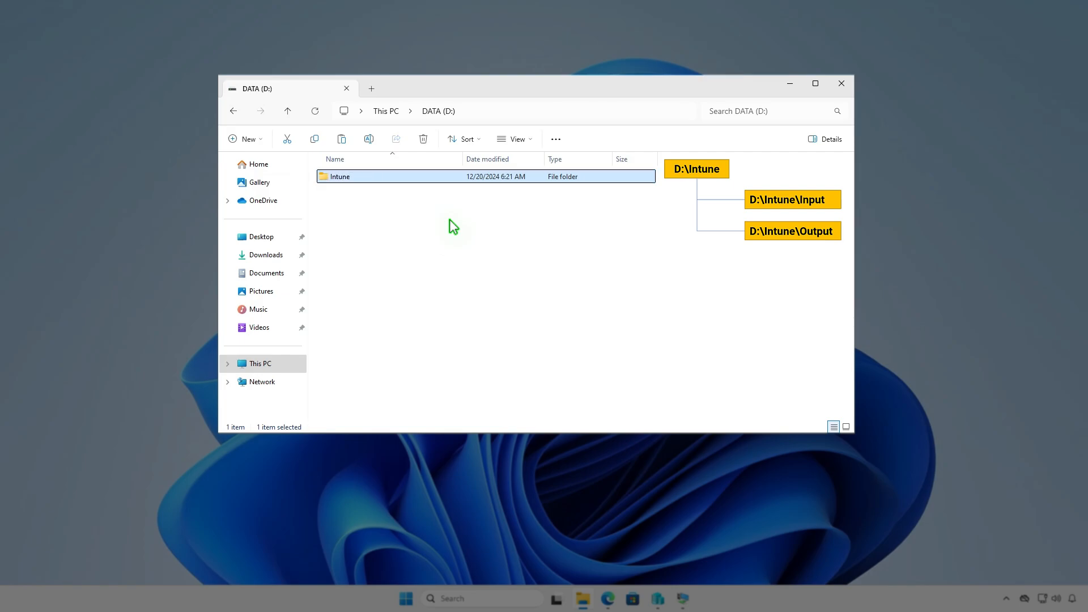
# Create two subfolders named Input and Output inside D:\Intune
pyautogui.press('Return')
pyautogui.rightClick(449, 220)
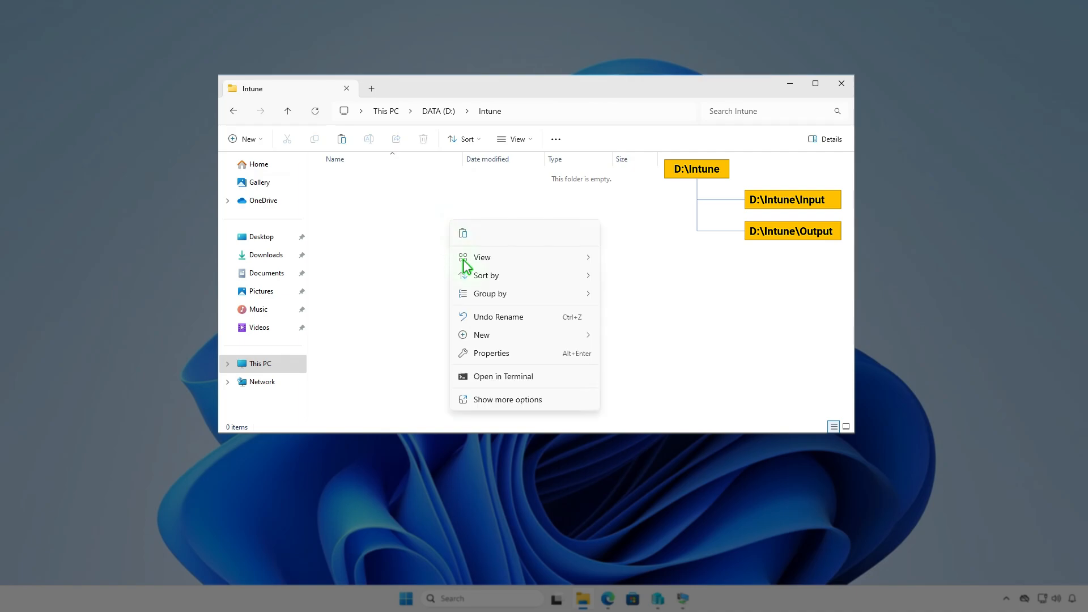
pyautogui.moveTo(492, 335)
pyautogui.click(615, 336)
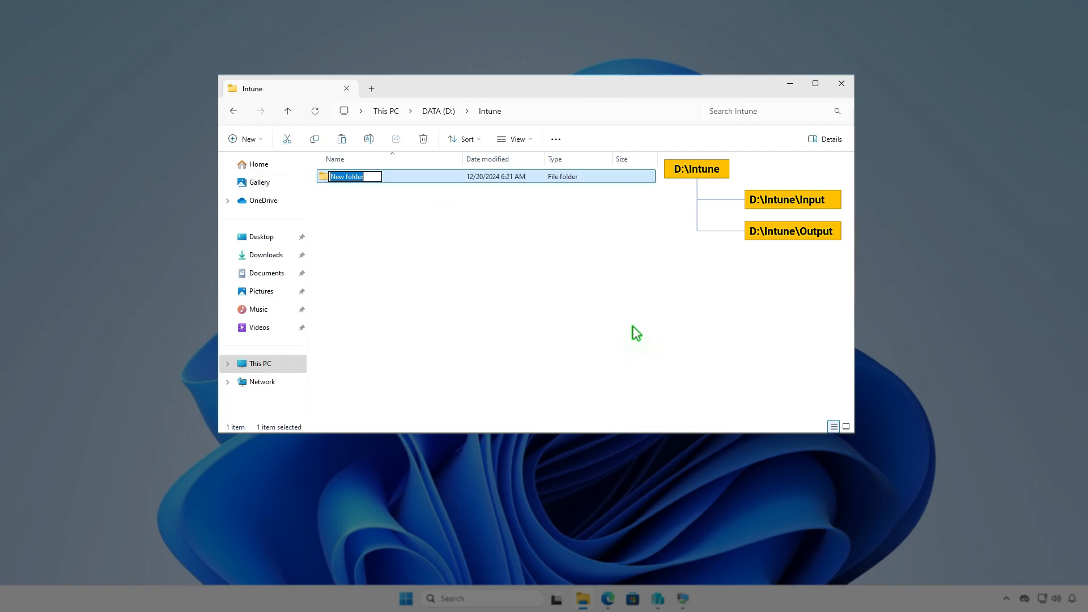
pyautogui.write('Input')
pyautogui.press('Return')
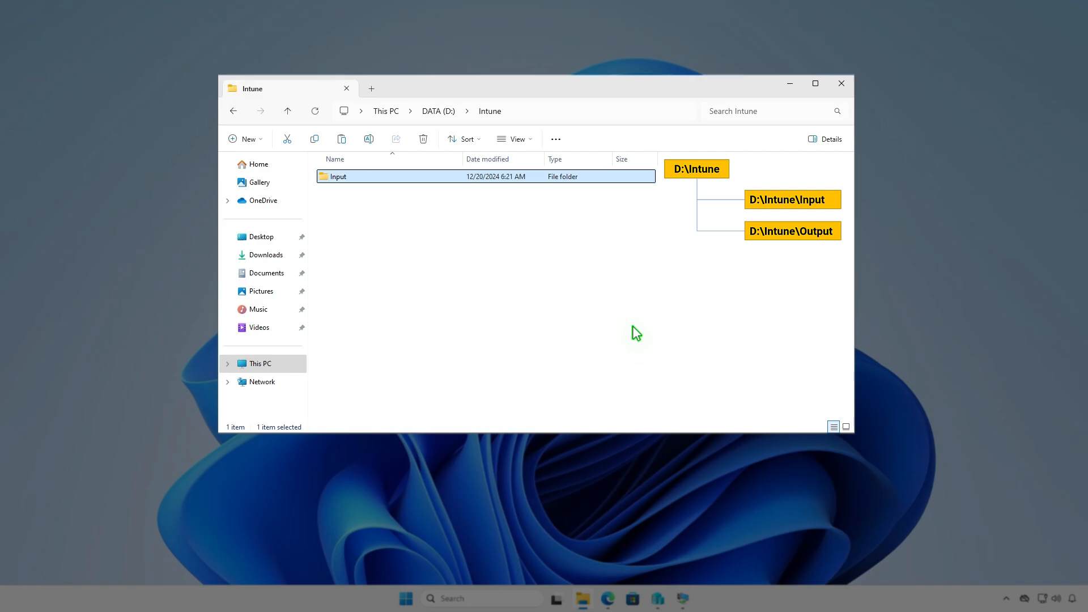
pyautogui.hotkey('ctrl', 'shift', 'n')
pyautogui.write('Output')
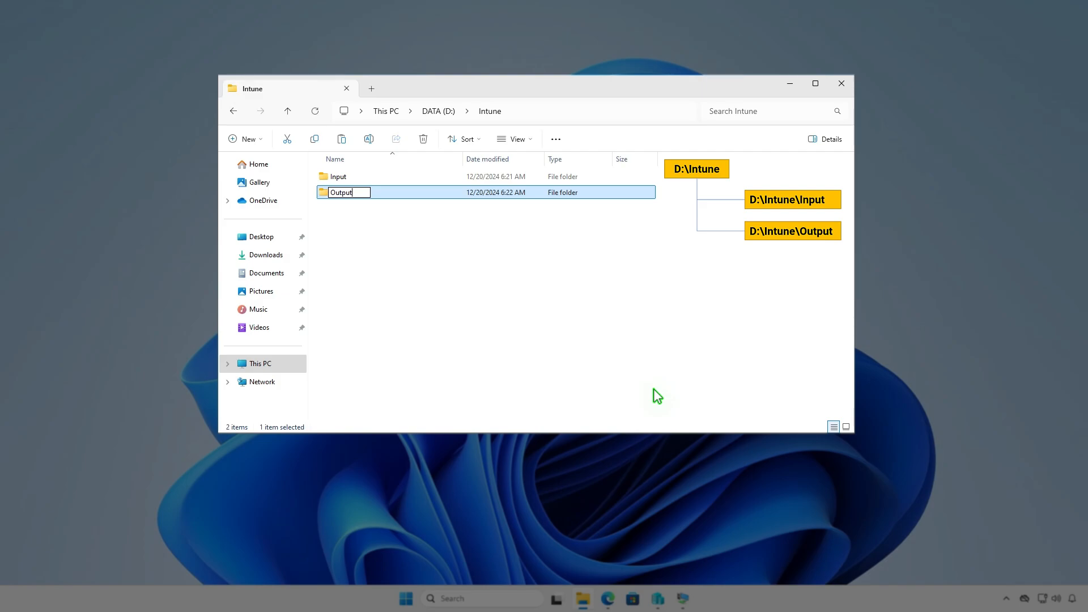
pyautogui.click(591, 304)
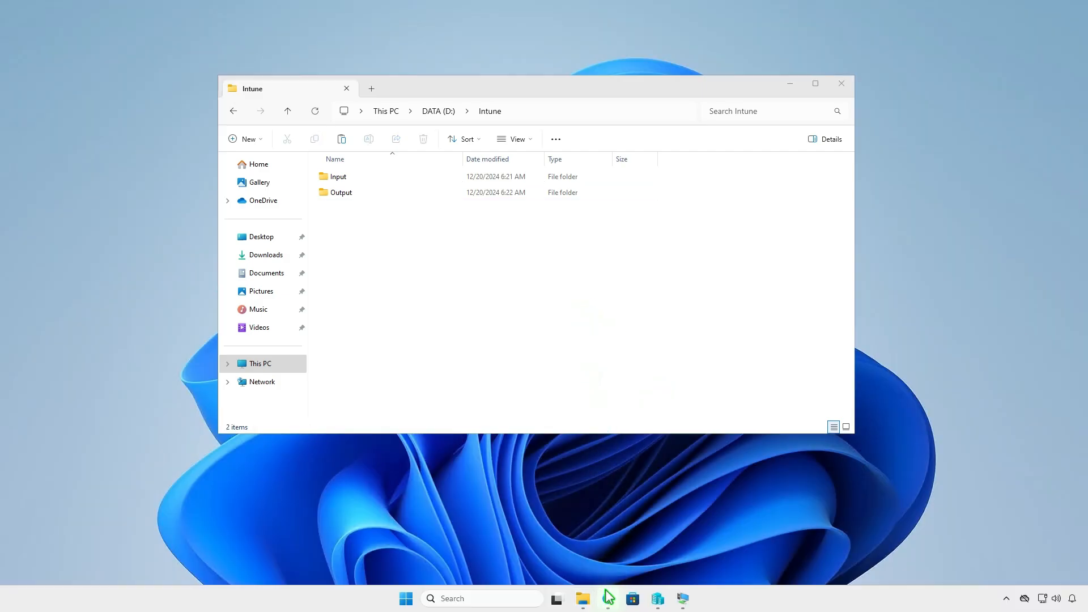
# Switch to Edge and download the Source code (zip) of the latest Microsoft-Win32-Content-Prep-Tool release, v1.8.6, from GitHub
pyautogui.click(607, 599)
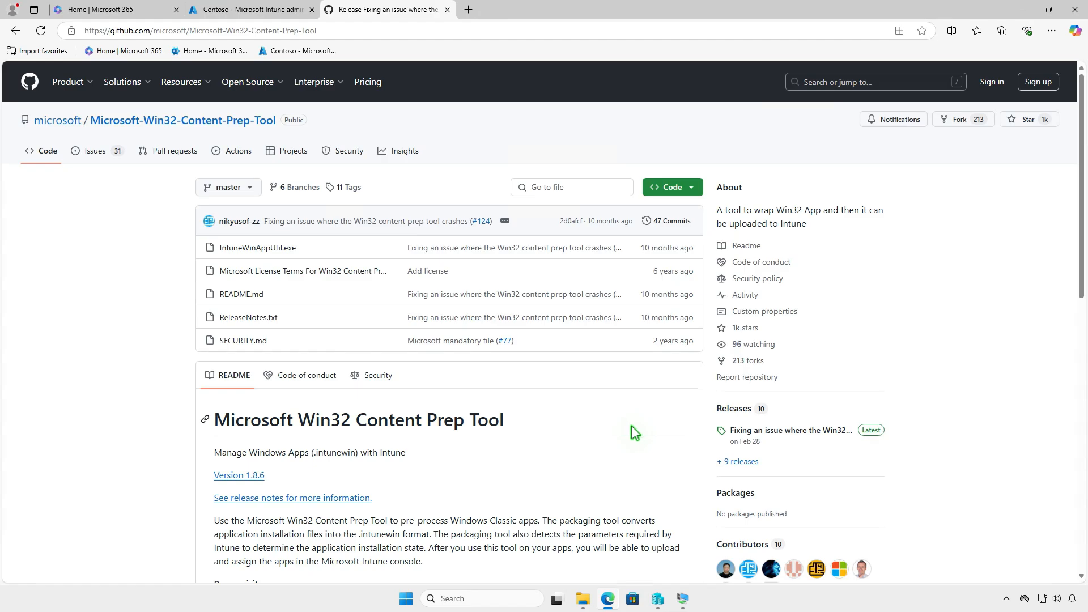
pyautogui.click(818, 431)
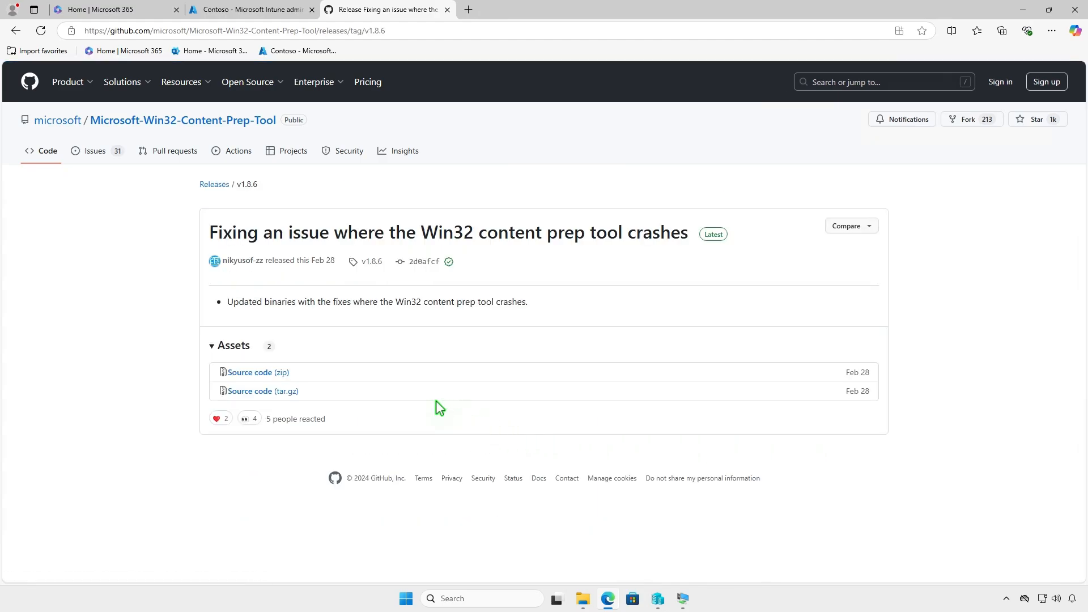
pyautogui.click(283, 373)
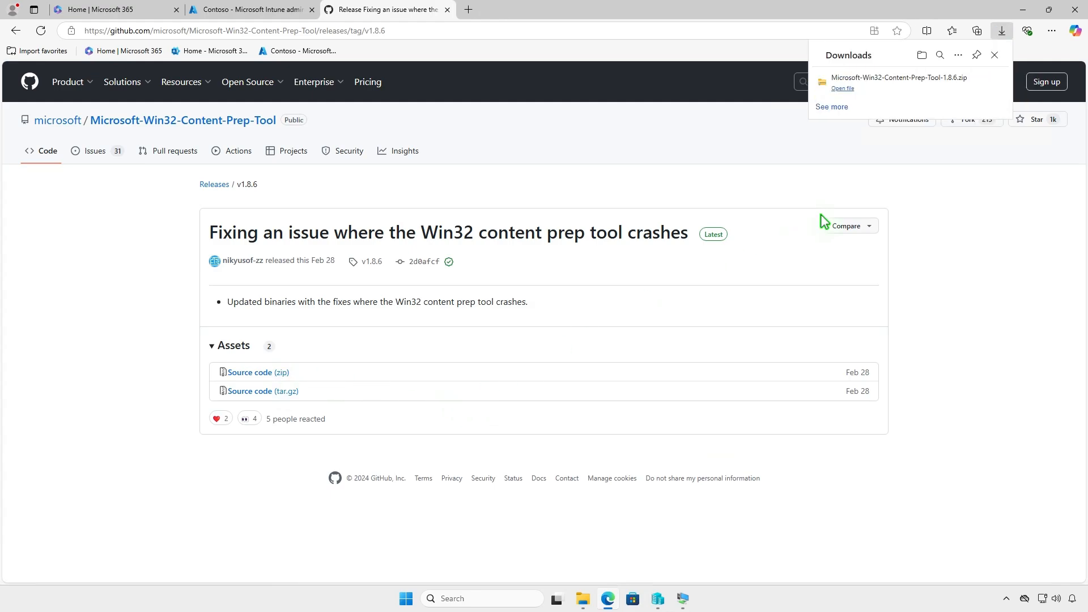
# Show the downloaded Microsoft-Win32-Content-Prep-Tool-1.8.6 archive in its folder and extract it to the default destination
pyautogui.click(960, 83)
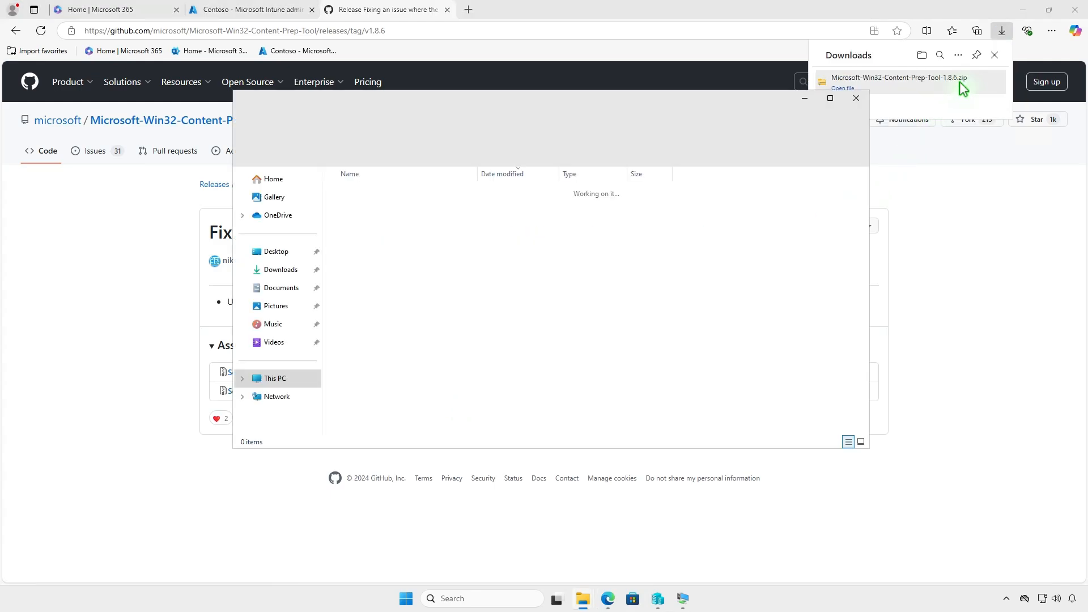
pyautogui.click(1023, 10)
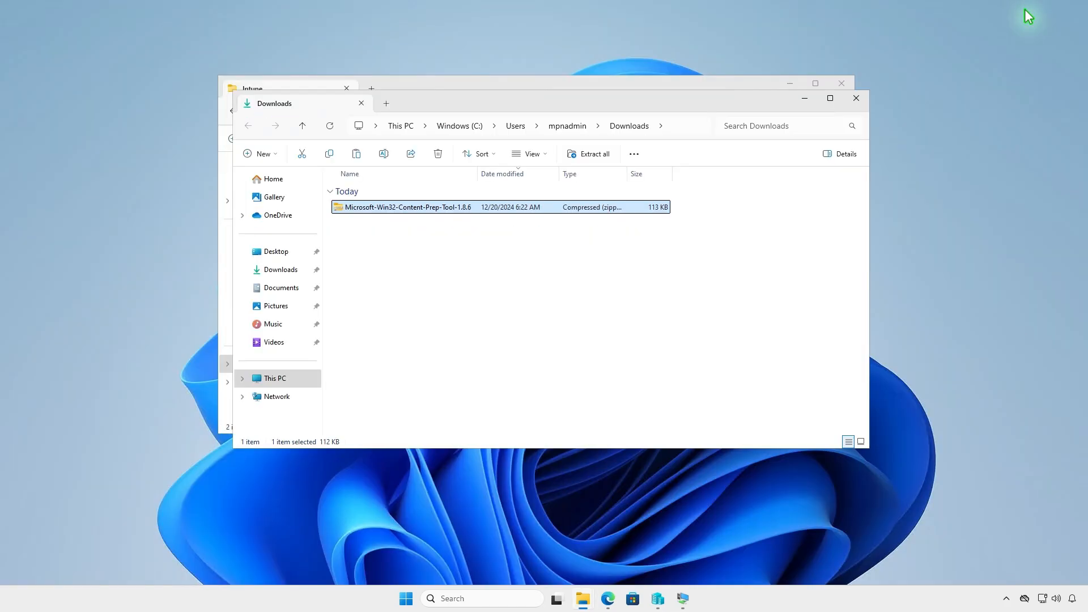
pyautogui.click(593, 154)
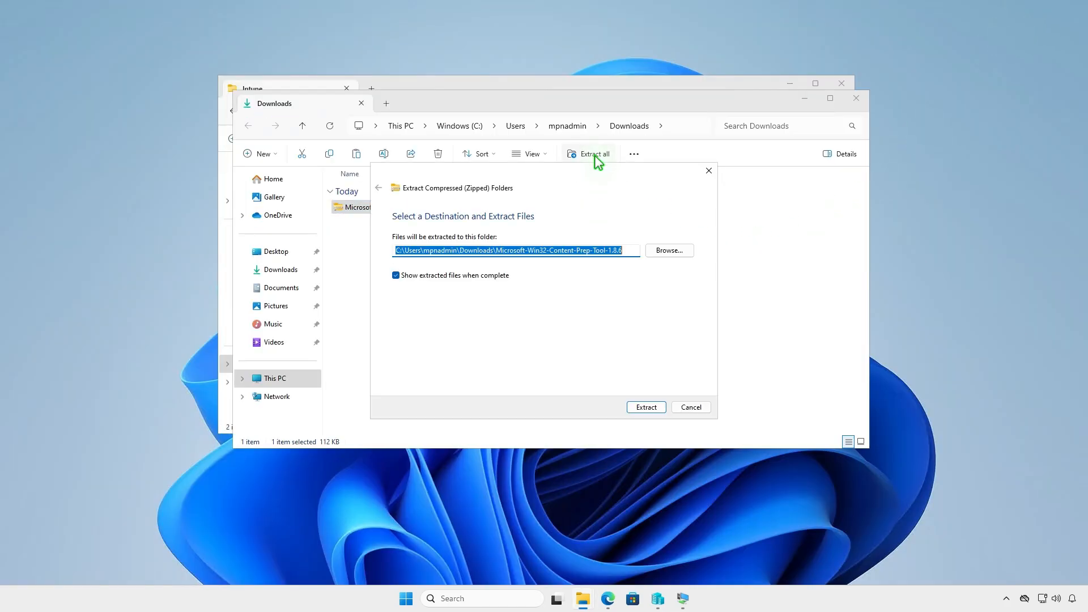
pyautogui.click(639, 407)
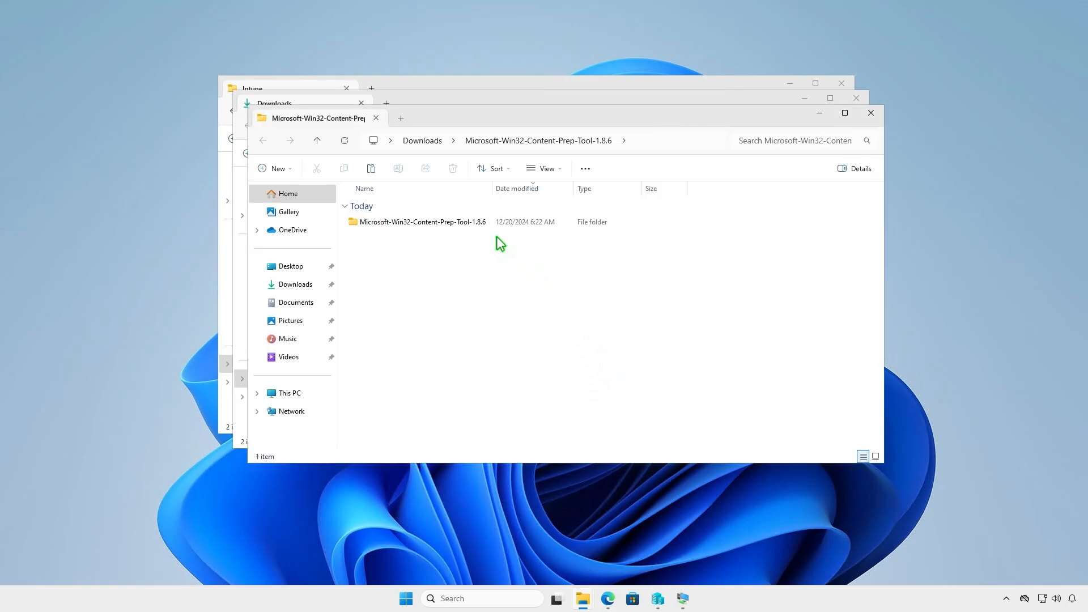
# Copy IntuneWinAppUtil from the extracted Microsoft-Win32-Content-Prep-Tool-1.8.6 folder into D:\Intune, closing the two Downloads windows
pyautogui.doubleClick(485, 224)
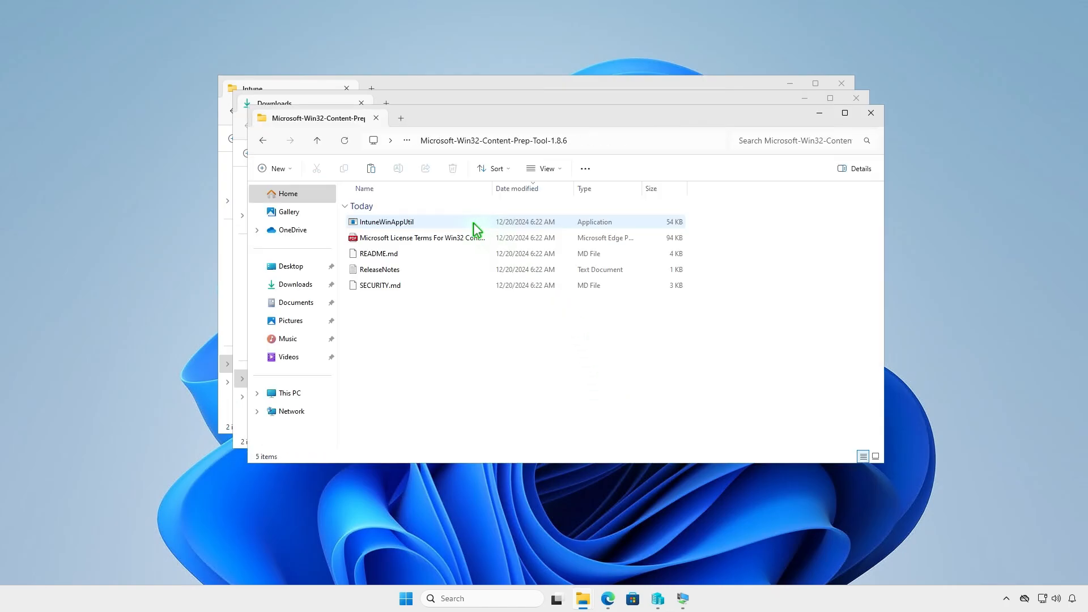
pyautogui.click(434, 221)
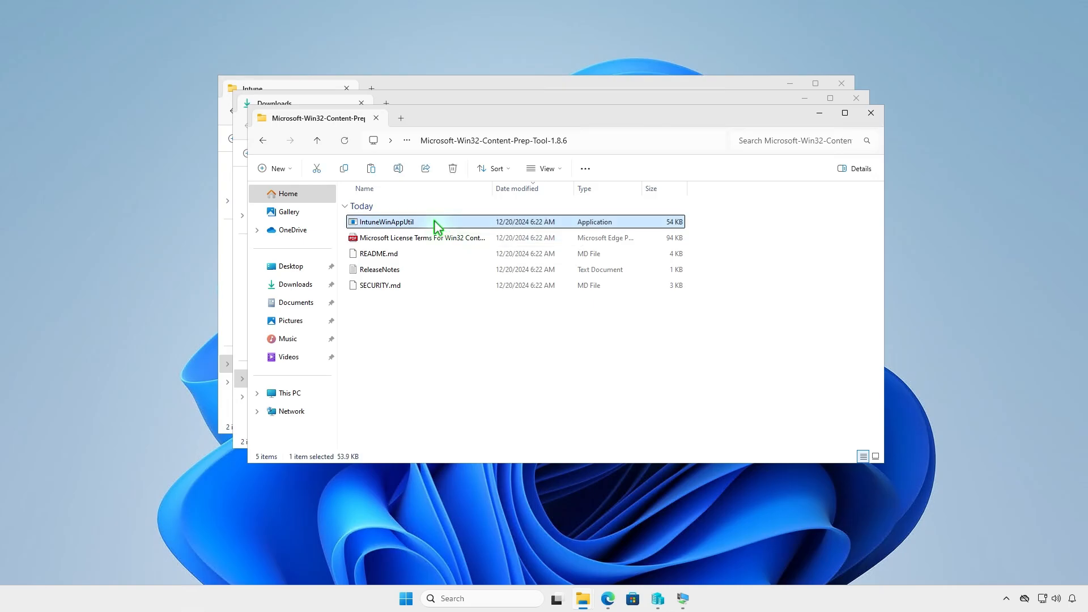
pyautogui.rightClick(434, 221)
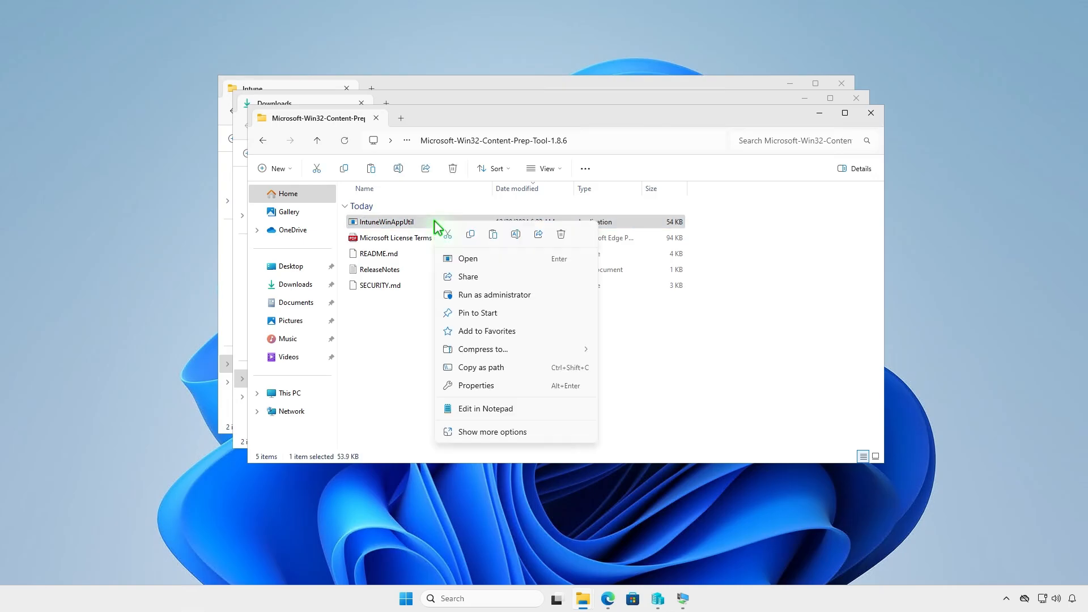
pyautogui.click(470, 234)
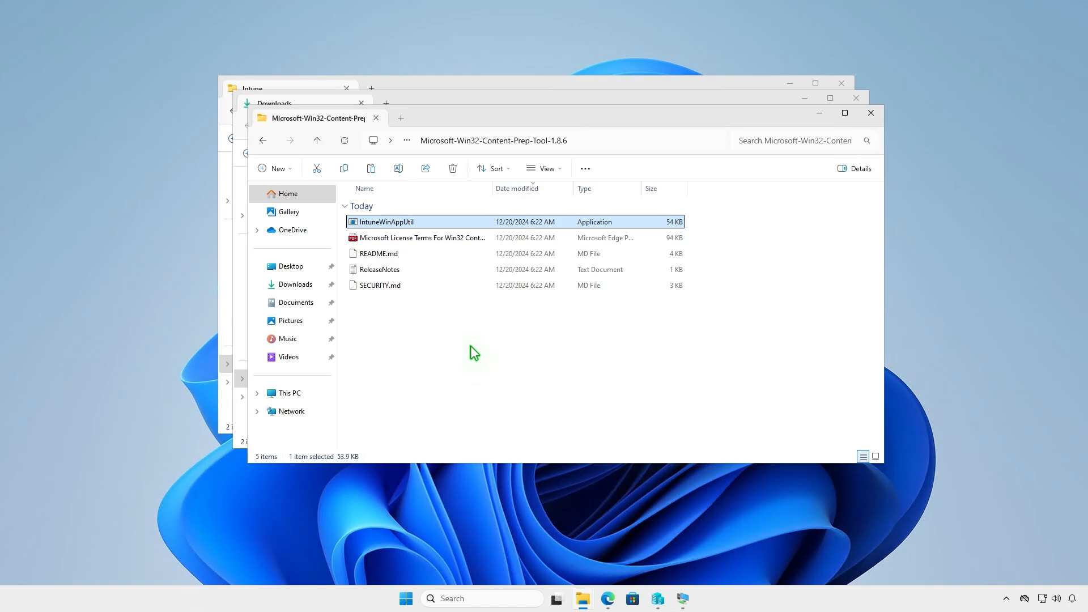
pyautogui.click(871, 113)
pyautogui.click(856, 98)
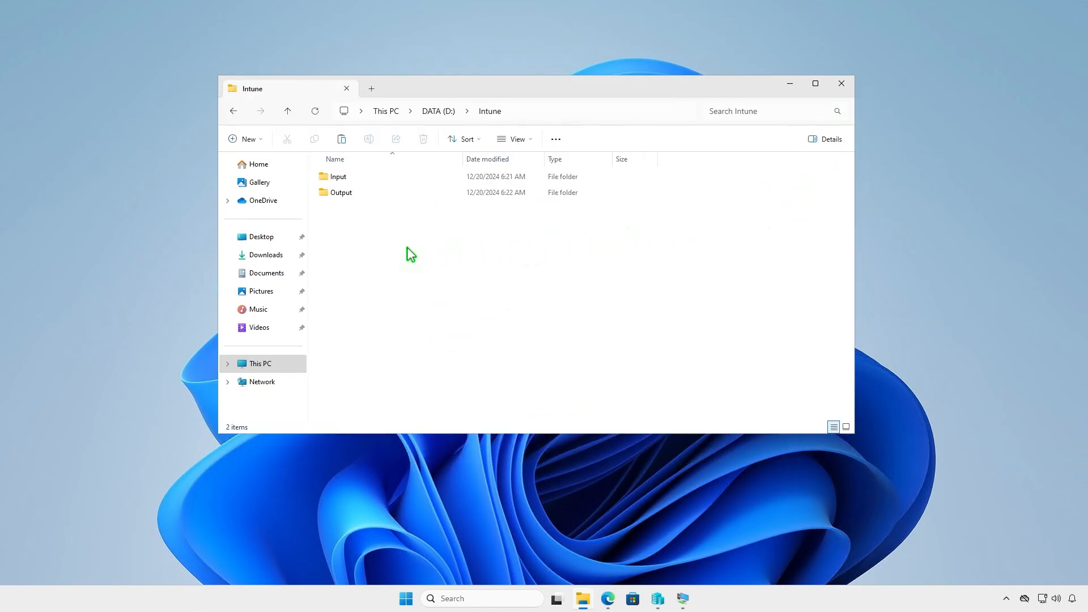
pyautogui.rightClick(390, 243)
pyautogui.click(405, 263)
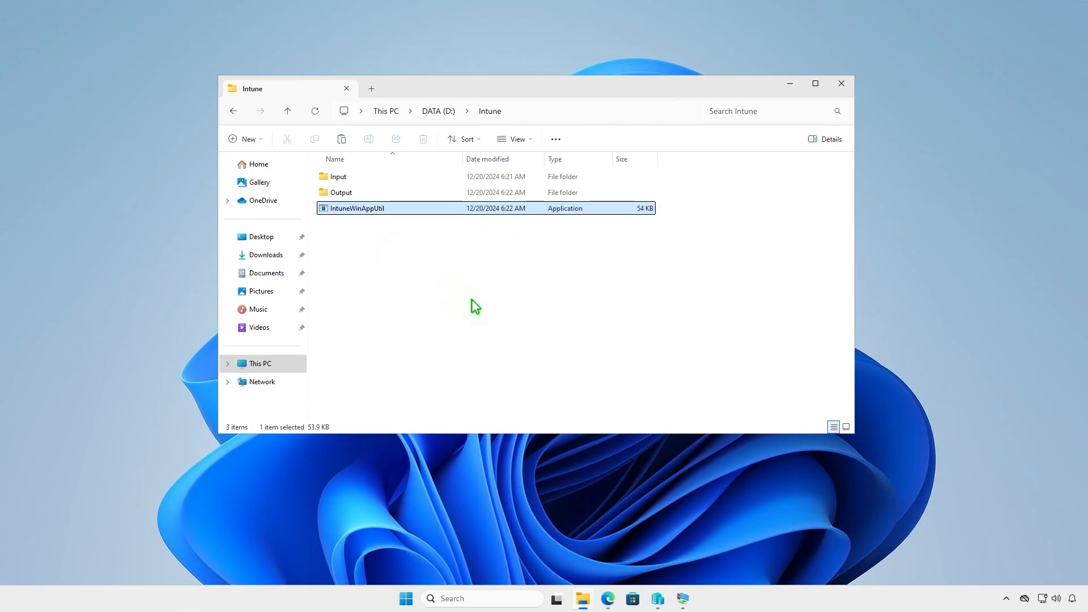
# Minimize the Intune folder window and rename ShareX-17.0.0-setup.exe in the Downloads folder to setup.exe
pyautogui.click(472, 300)
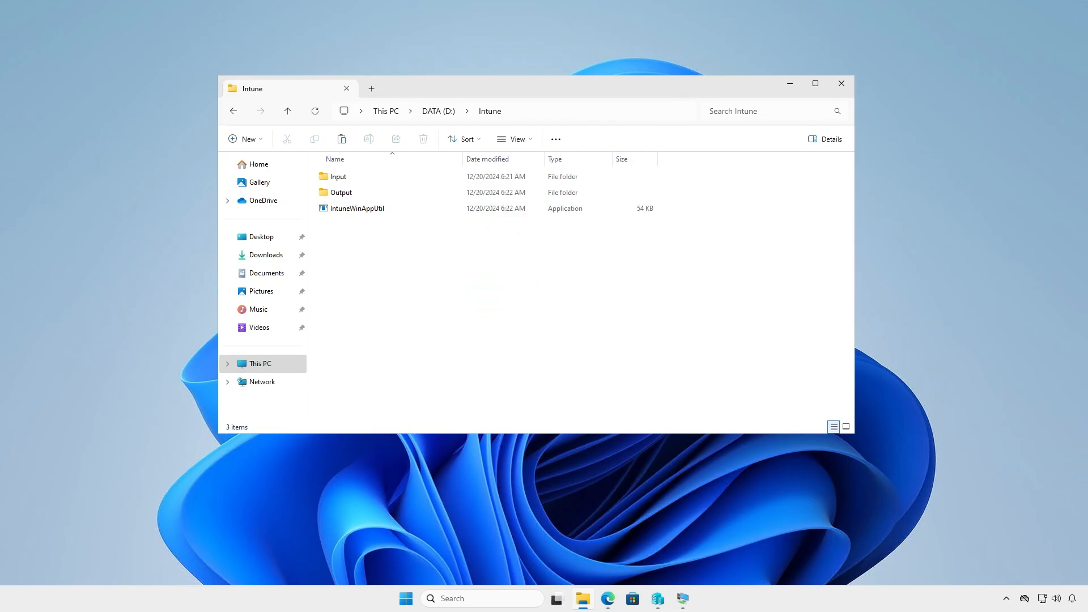
pyautogui.click(790, 84)
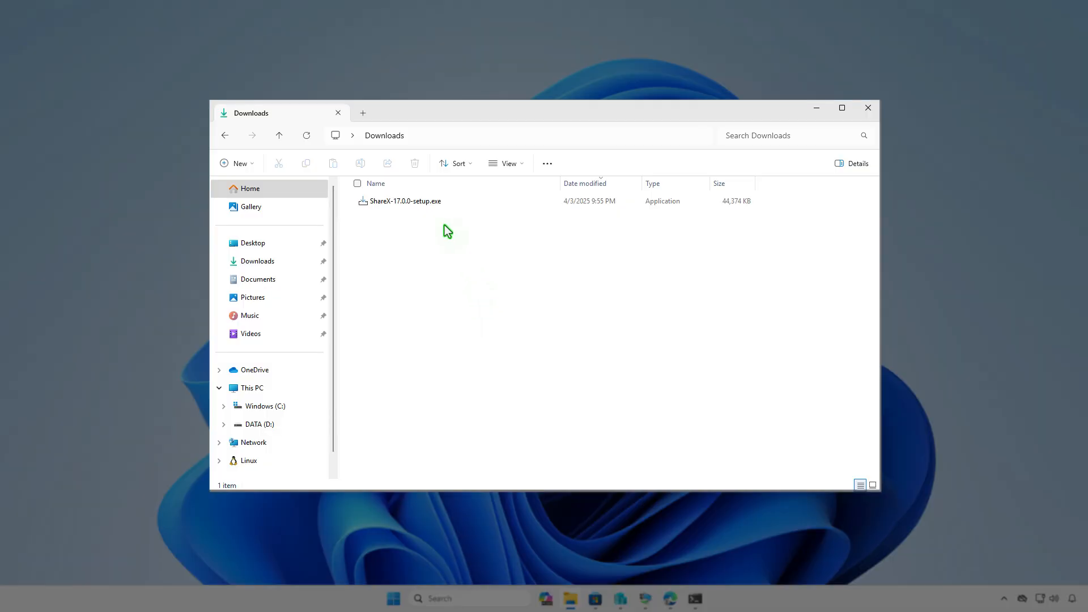
pyautogui.click(427, 202)
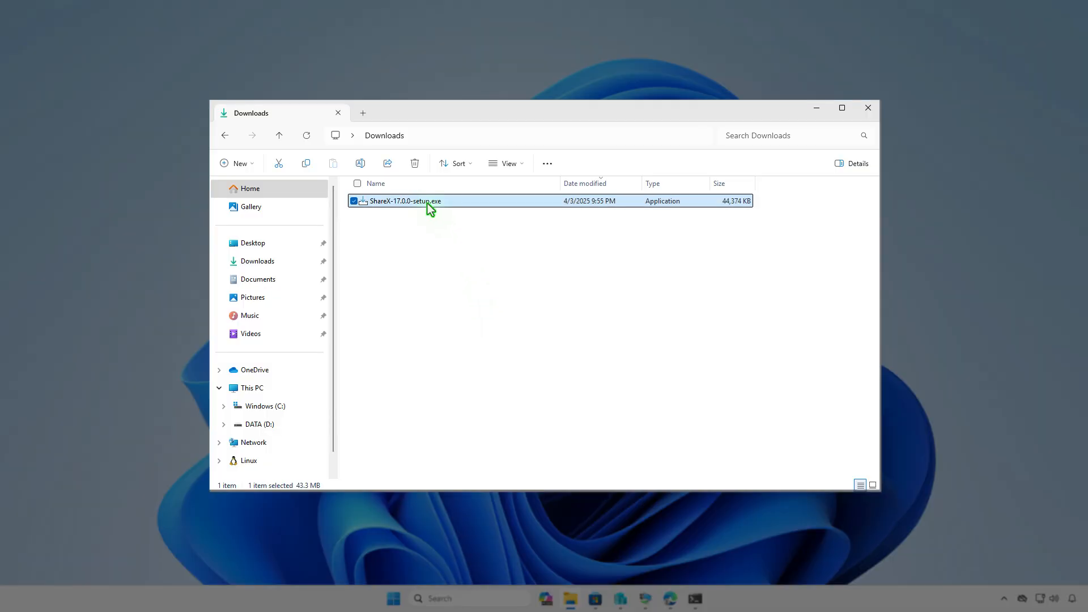
pyautogui.press('F2')
pyautogui.write('setup')
pyautogui.press('Return')
# Copy setup.exe from Downloads into D:\Intune\Input, return to the Intune folder and minimize File Explorer
pyautogui.rightClick(428, 204)
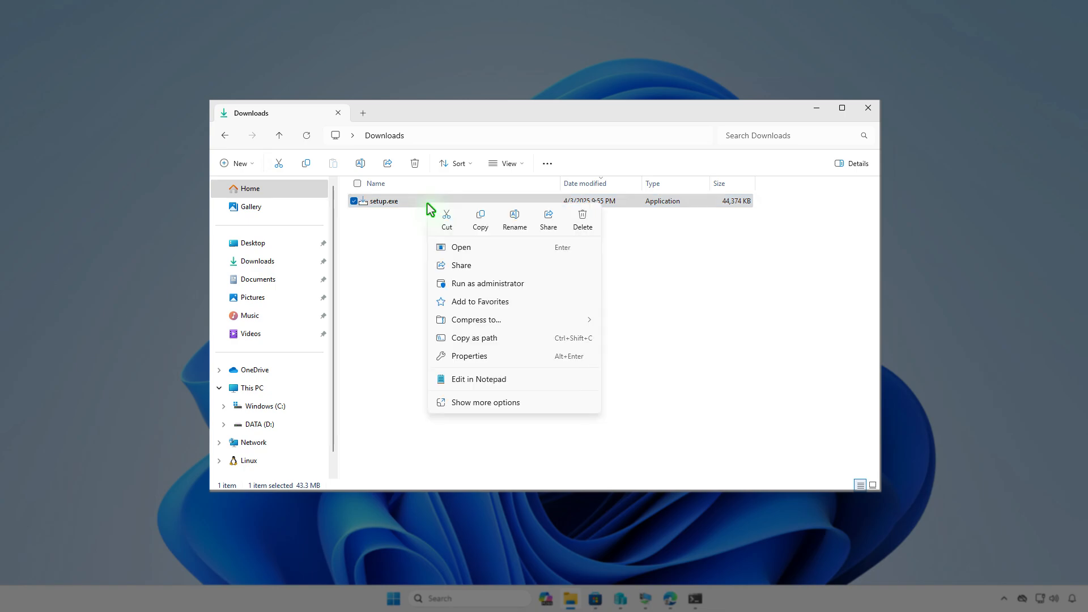
pyautogui.click(481, 222)
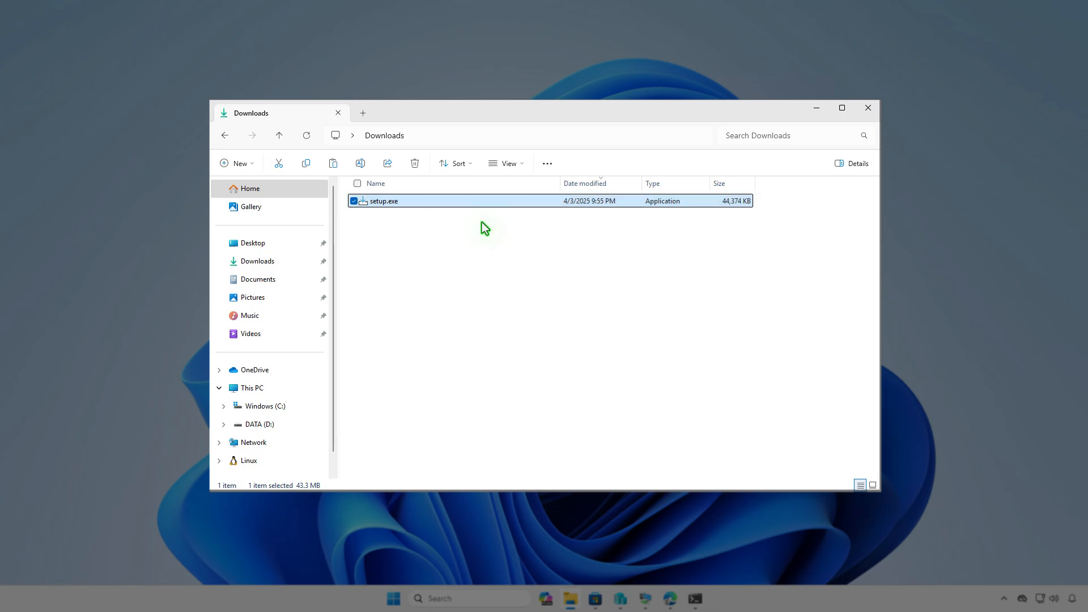
pyautogui.click(296, 389)
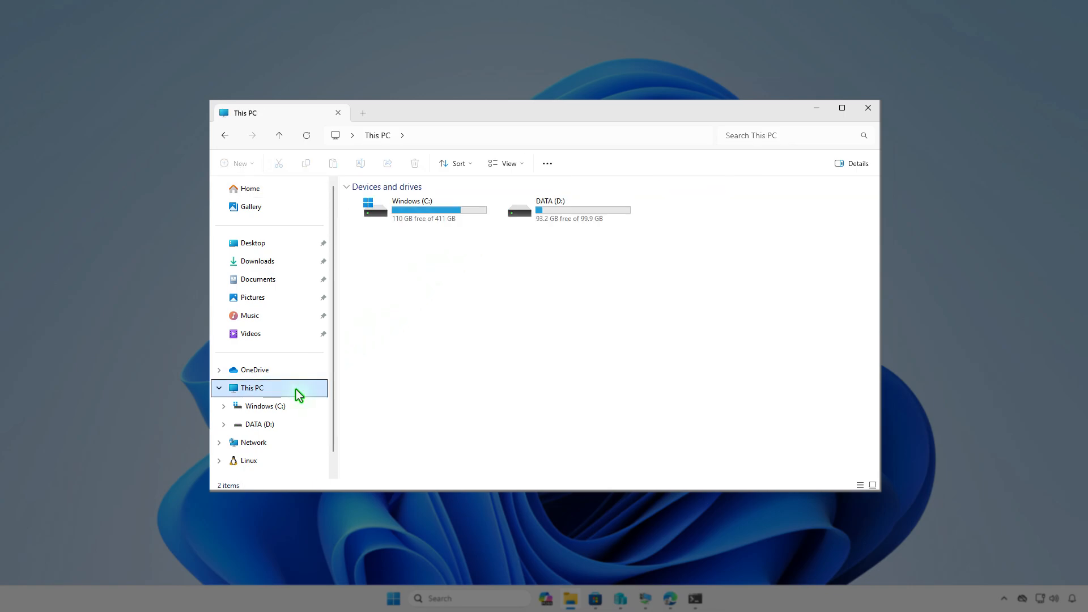
pyautogui.doubleClick(594, 219)
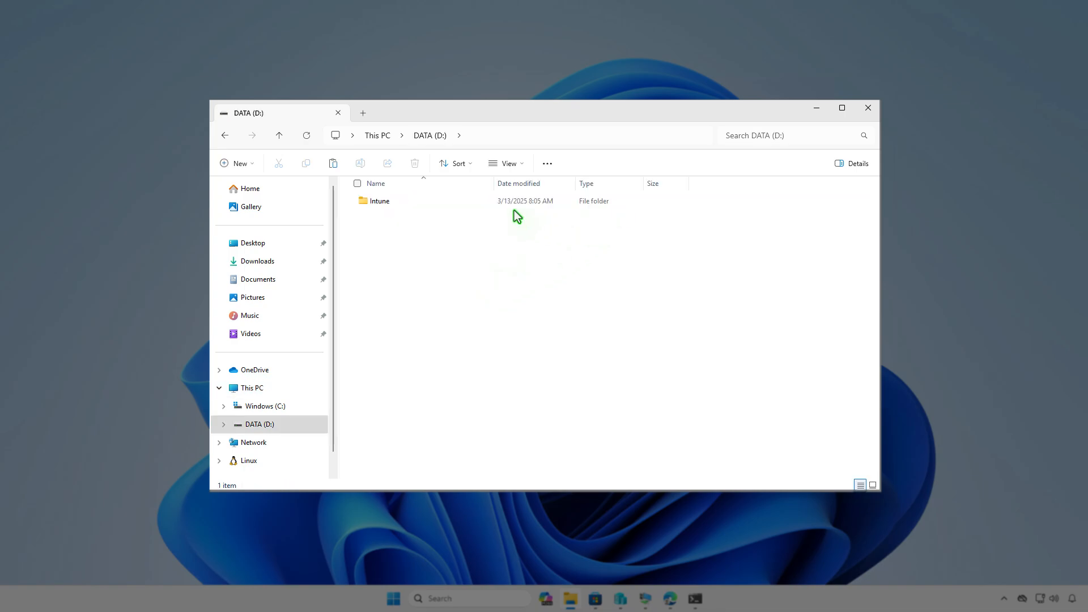
pyautogui.doubleClick(515, 205)
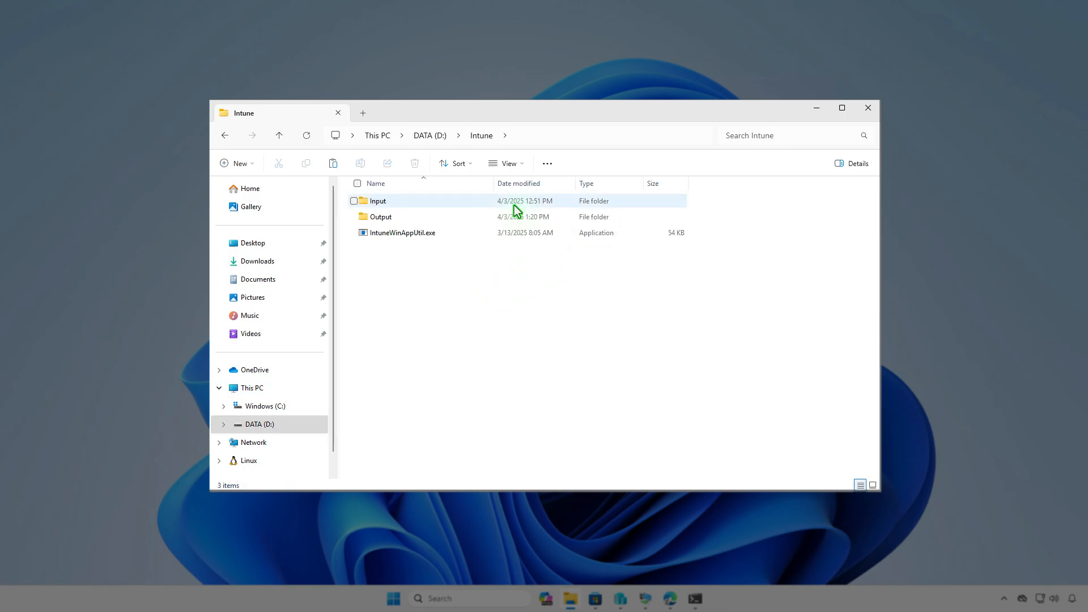
pyautogui.doubleClick(510, 204)
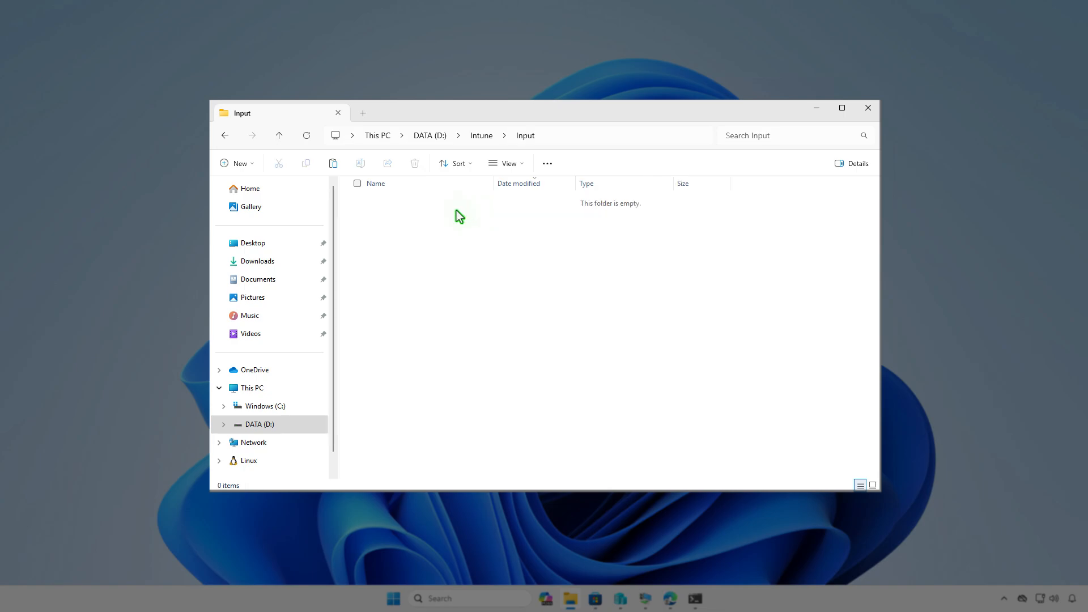
pyautogui.rightClick(457, 211)
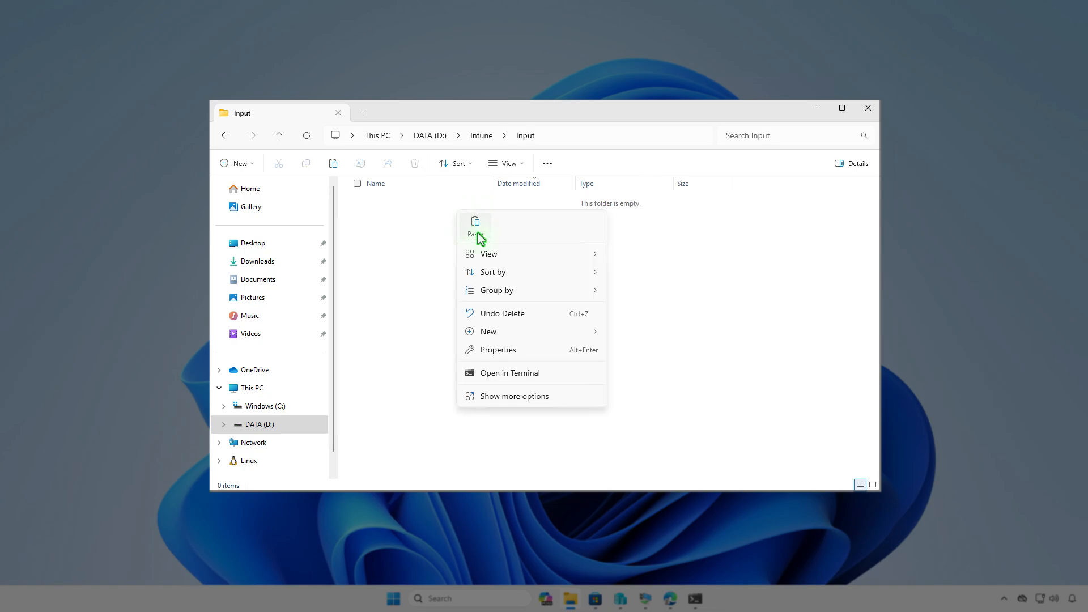
pyautogui.click(476, 229)
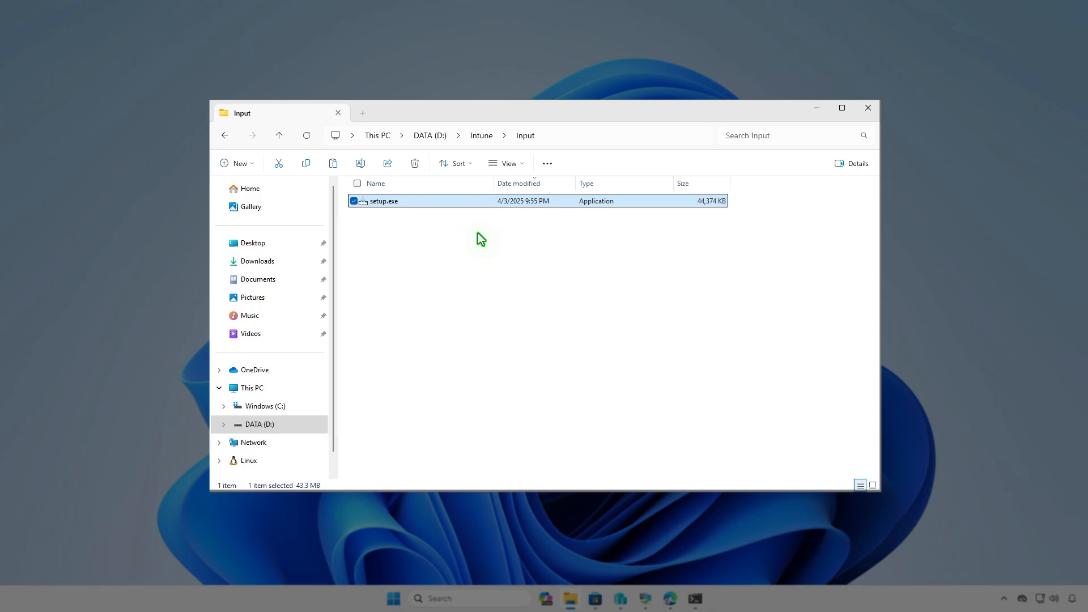
pyautogui.click(480, 137)
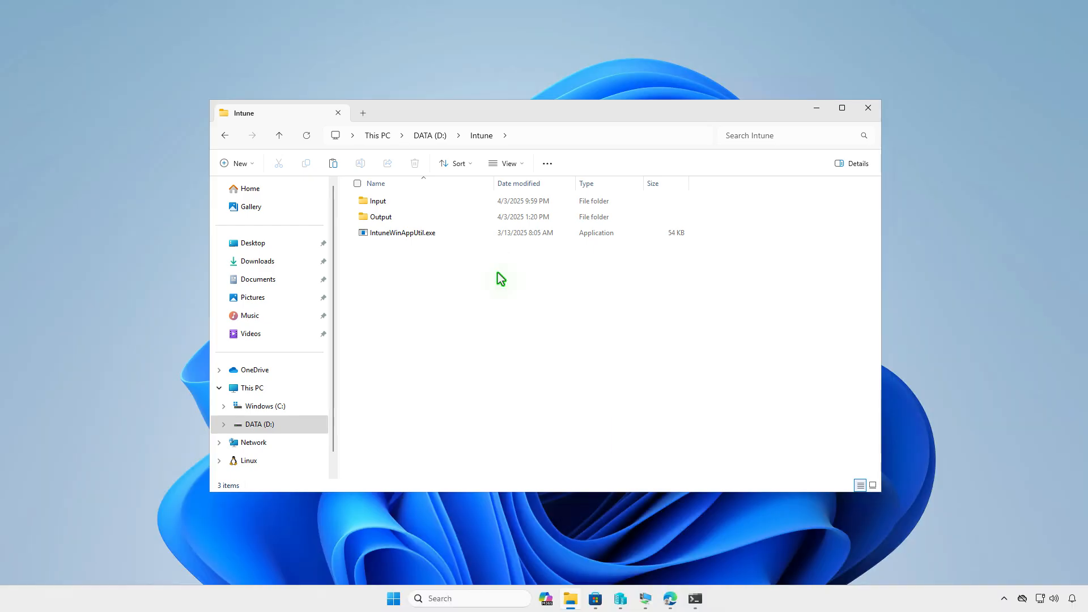
pyautogui.click(816, 108)
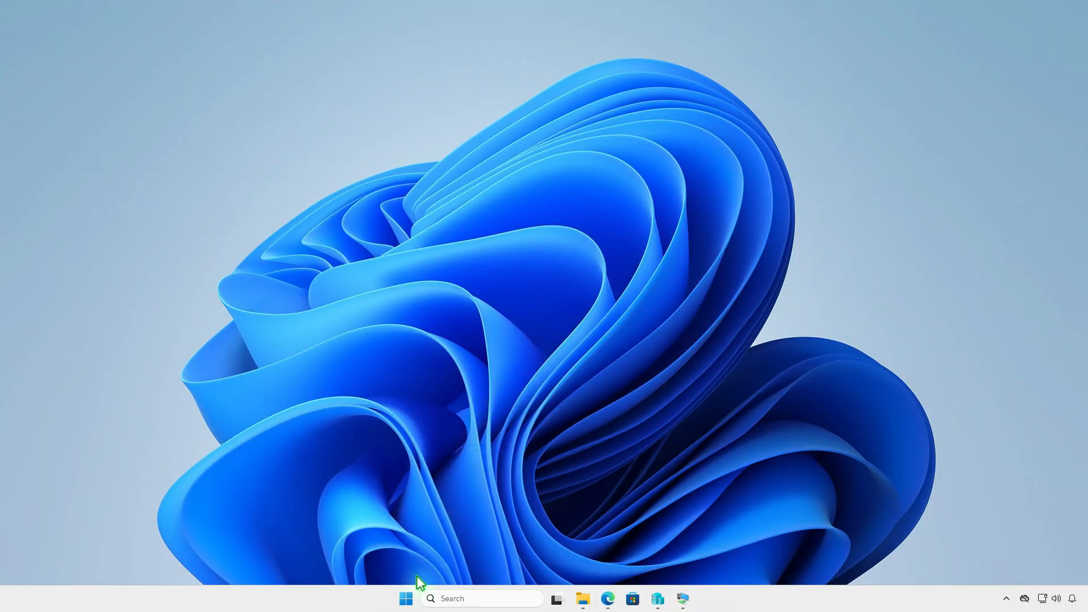
# Open Terminal as administrator and change the working directory to D:\Intune
pyautogui.rightClick(406, 599)
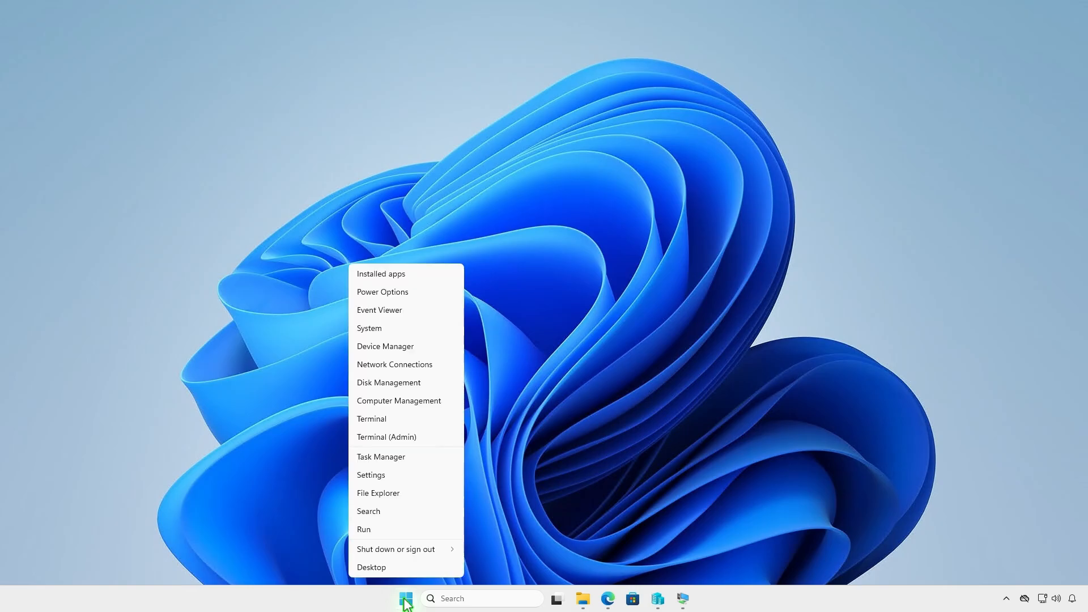
pyautogui.click(437, 440)
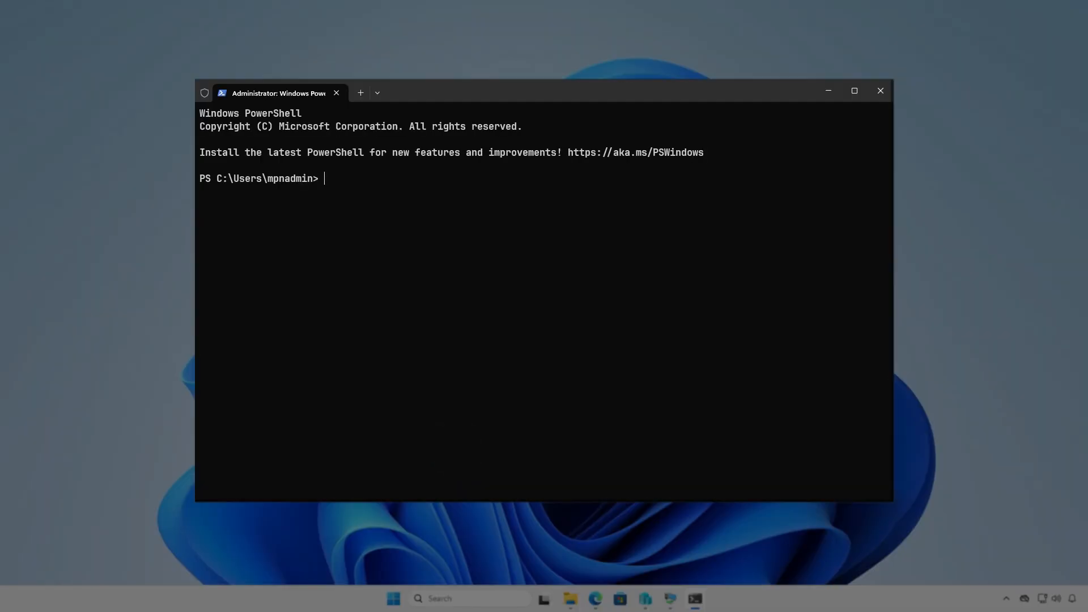
pyautogui.write('cd d')
pyautogui.write(':\\in')
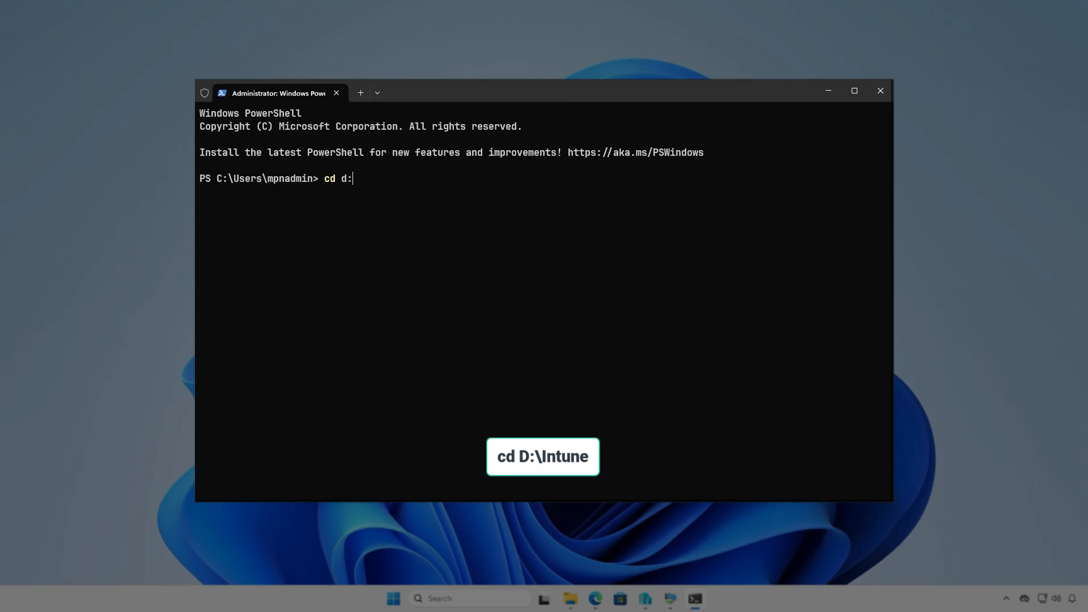
pyautogui.press('Tab')
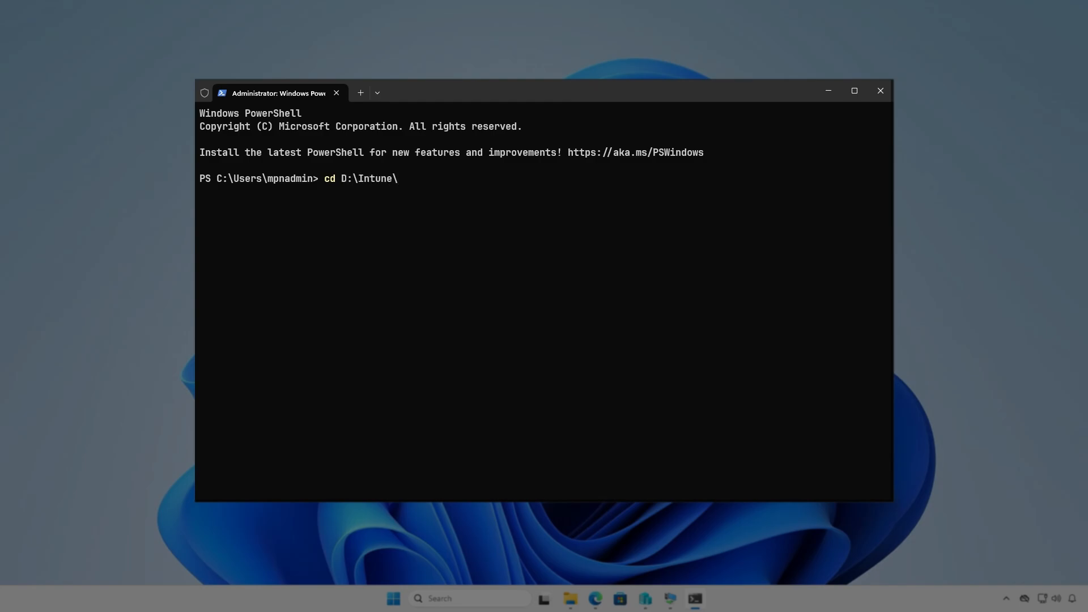
pyautogui.press('Return')
pyautogui.press('Return')
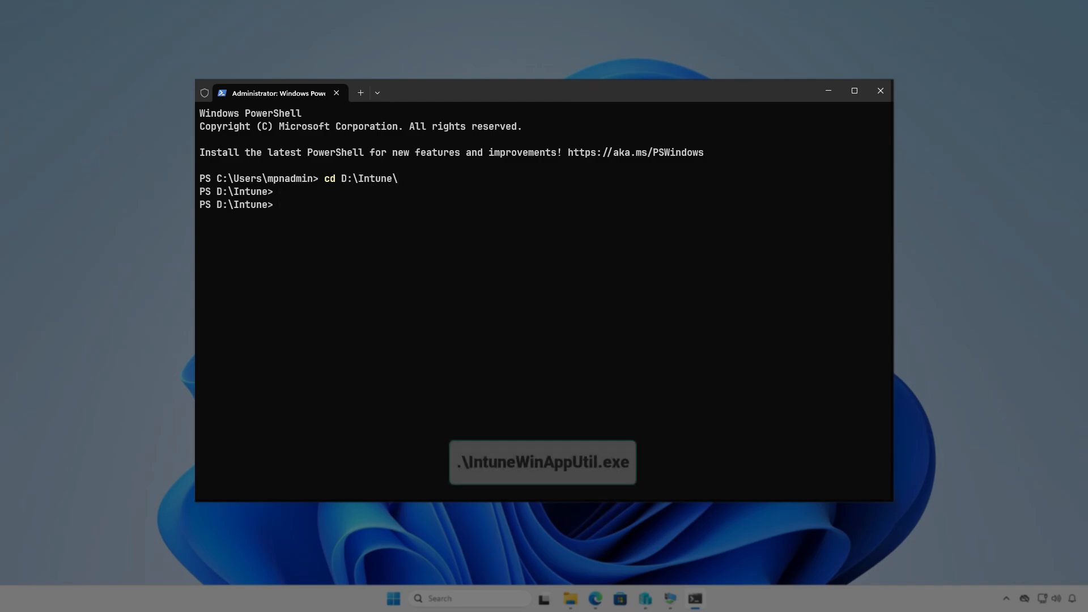
# Run .\IntuneWinAppUtil.exe and specify D:\Intune\Input as the source folder
pyautogui.write('intu')
pyautogui.press('Tab')
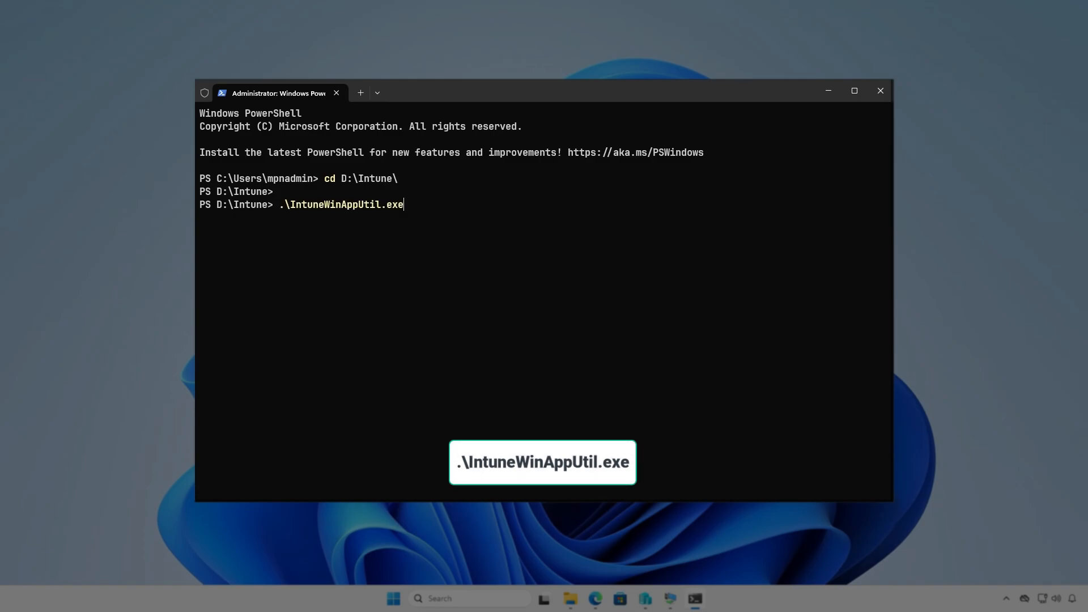
pyautogui.press('Return')
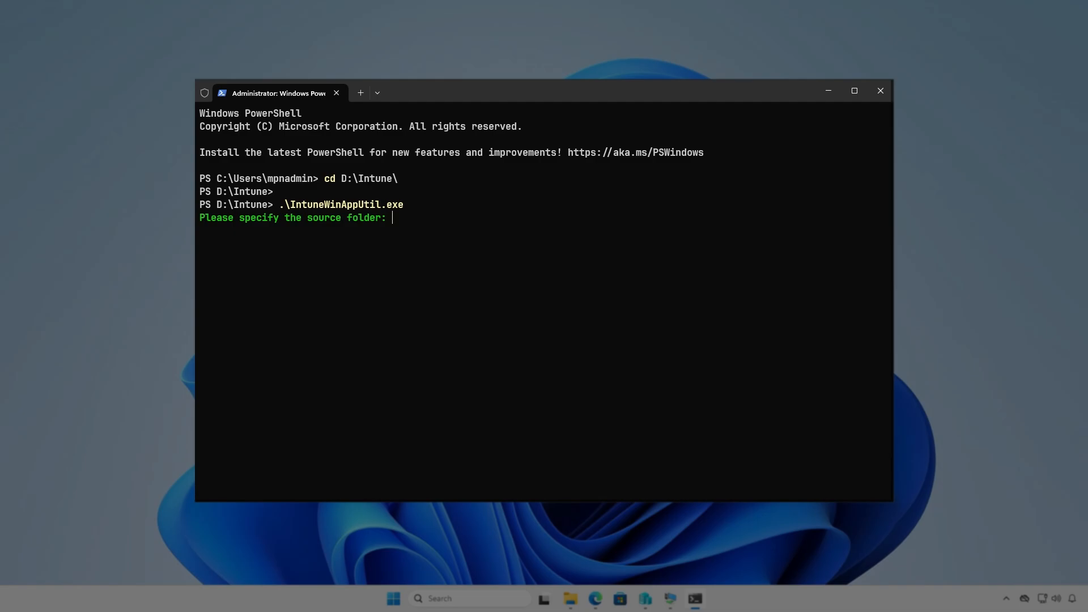
pyautogui.write('D:')
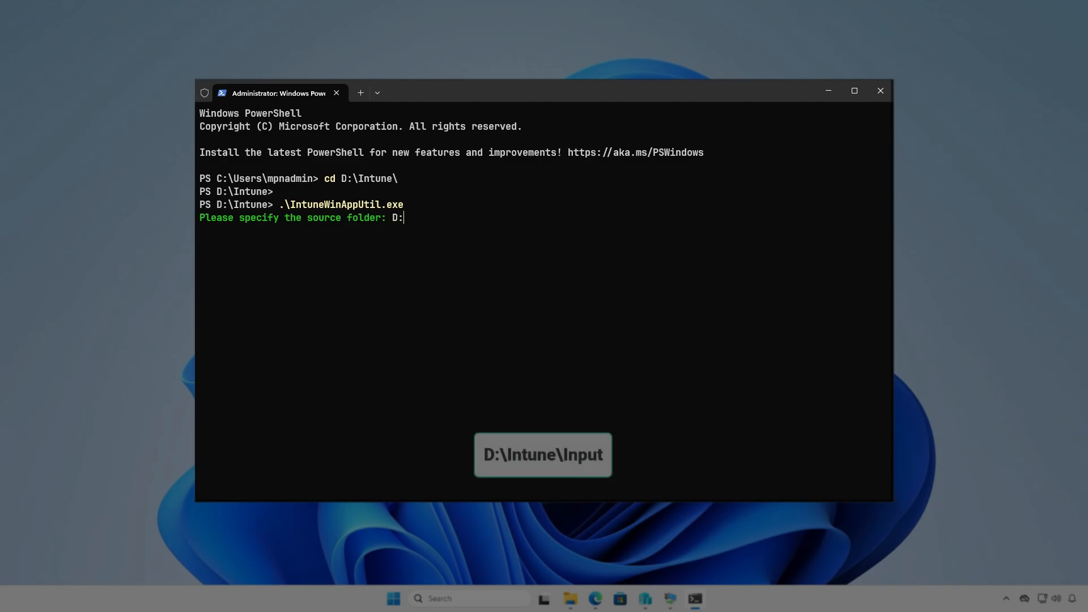
pyautogui.write('\\Intune\\')
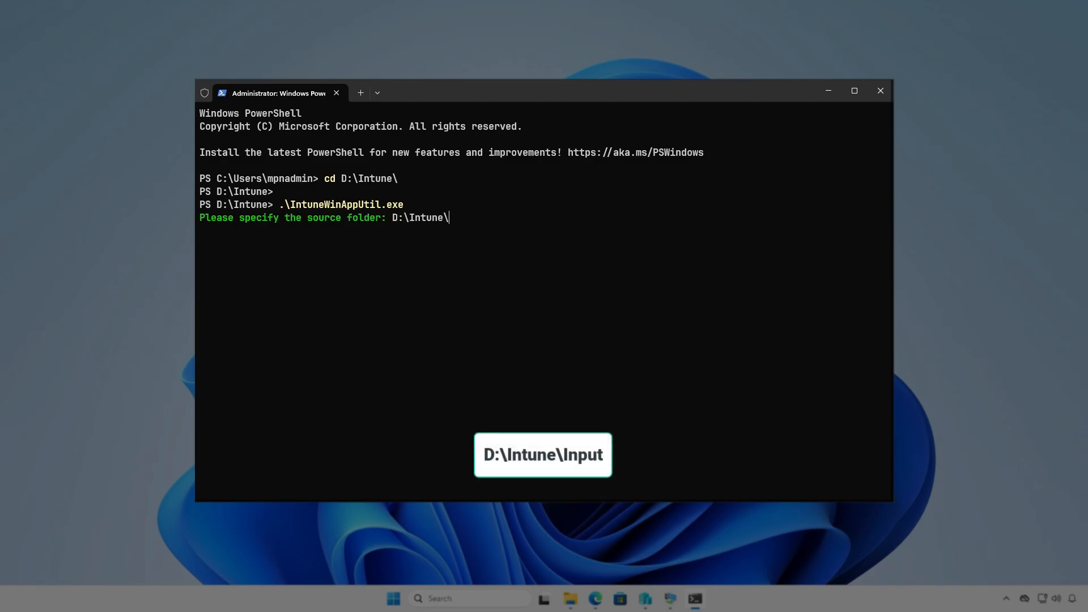
pyautogui.write('Input')
pyautogui.press('Return')
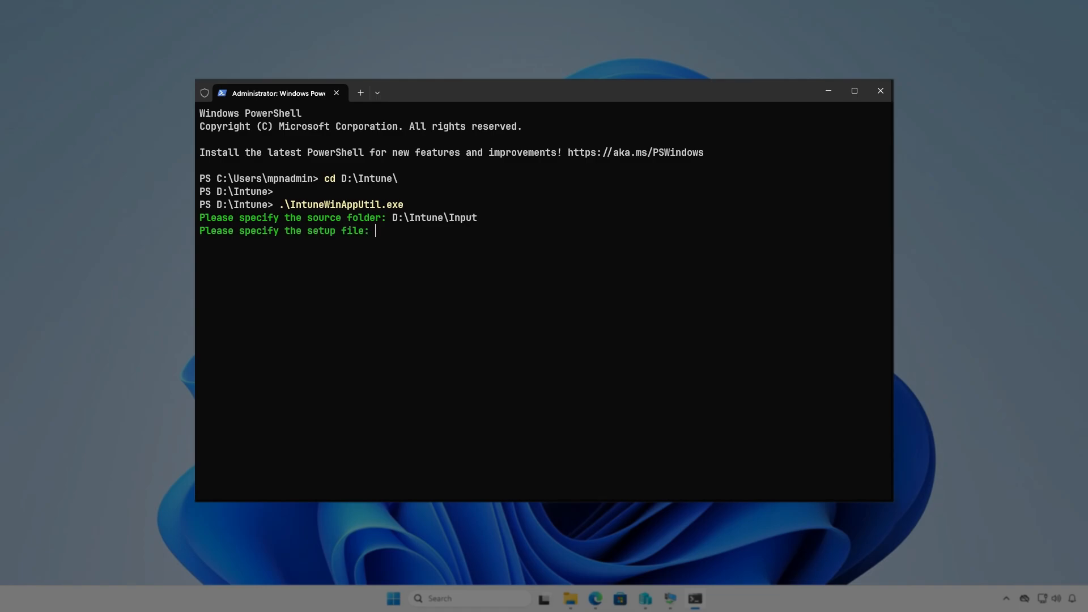
# Specify D:\Intune\Input\setup.exe as the setup file for the packaging tool
pyautogui.write('D:\\Intu')
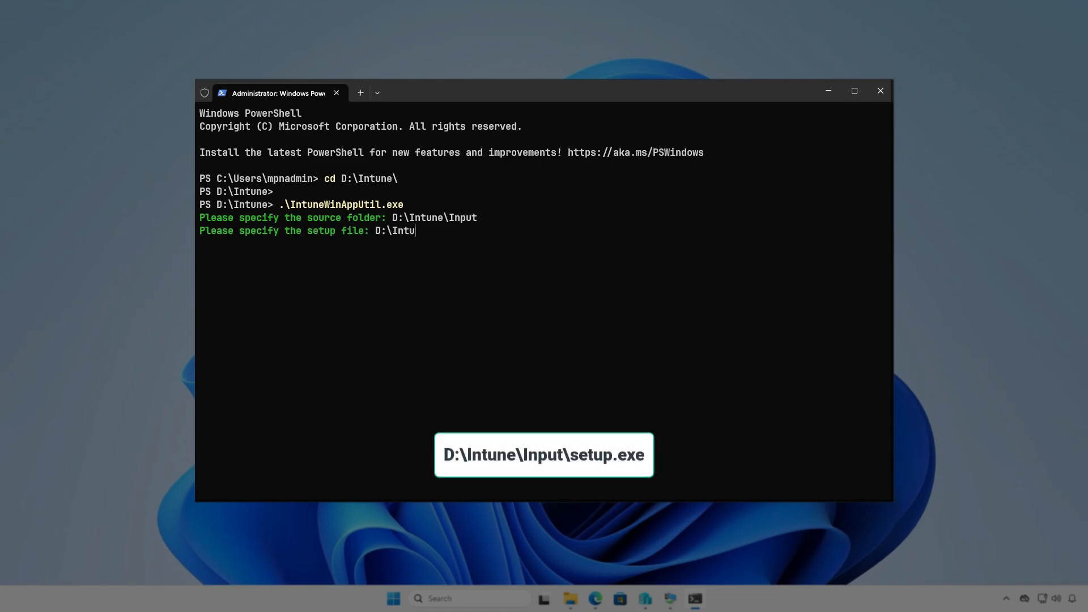
pyautogui.write('ne\\Input\\setup.exe')
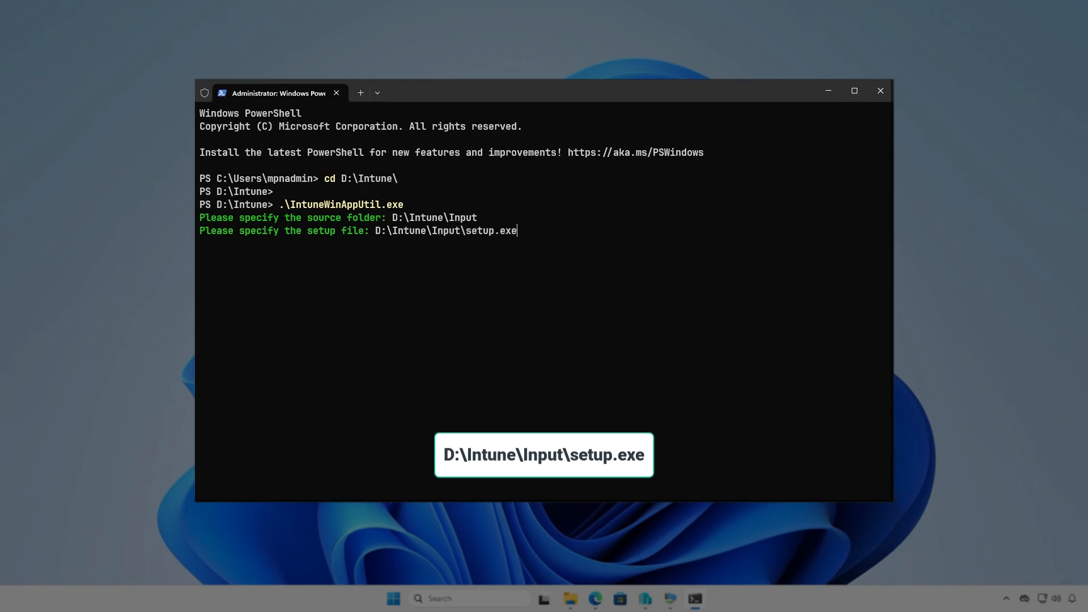
pyautogui.press('Return')
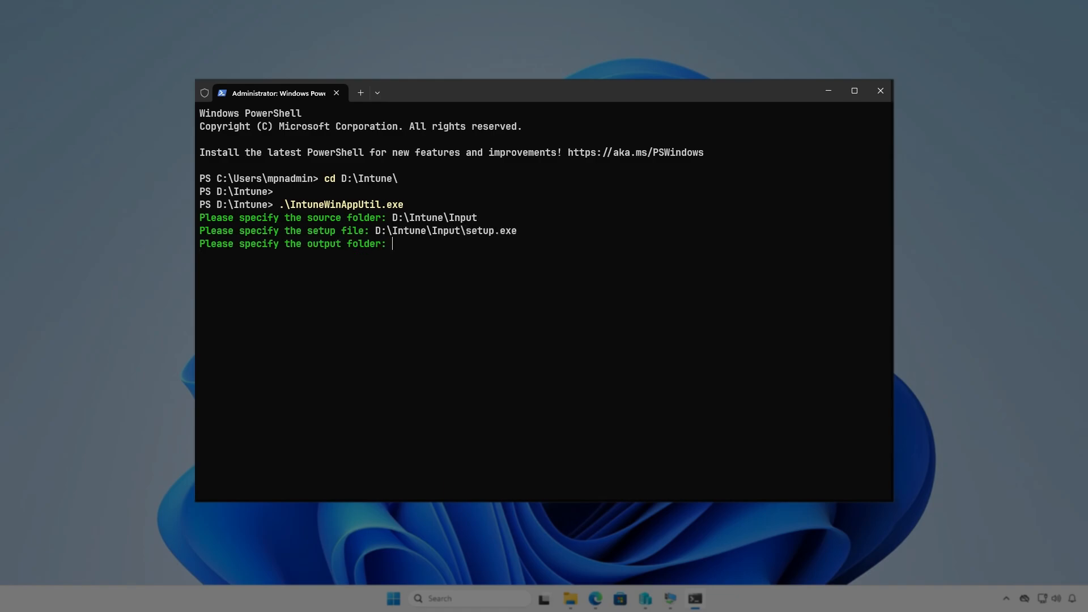
# Specify D:\Intune\Output as the output folder, generate the package without a catalog folder, and minimize the terminal
pyautogui.write('D:\\')
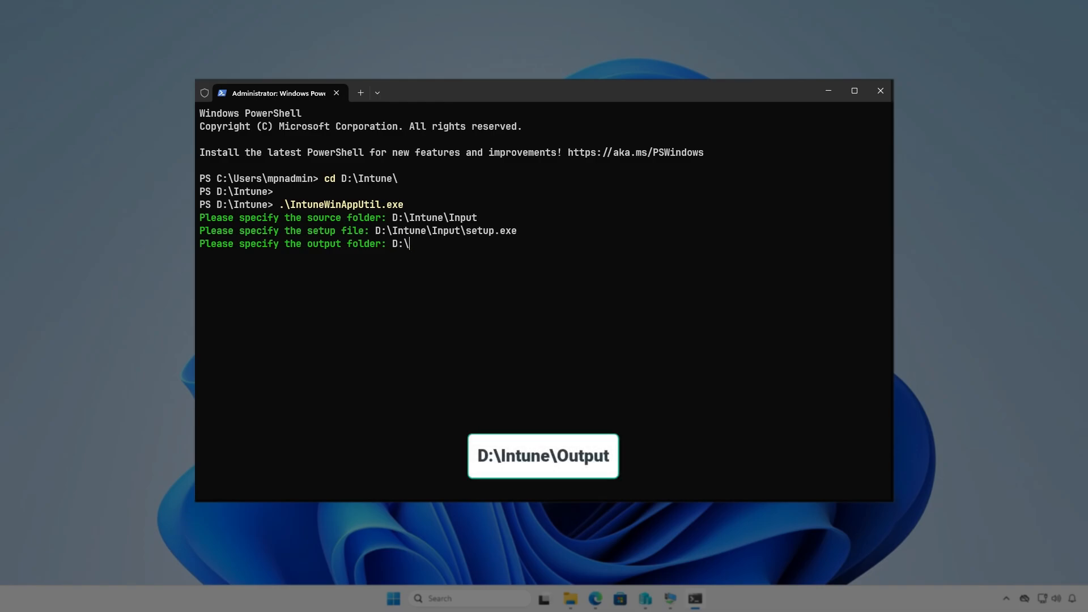
pyautogui.write('Intune\\Output')
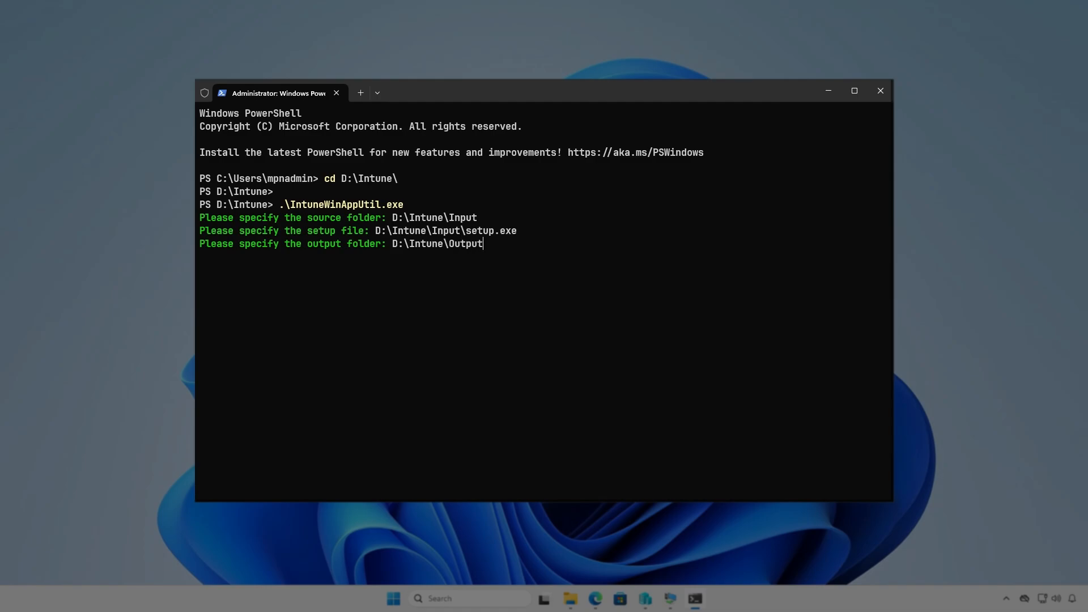
pyautogui.press('Return')
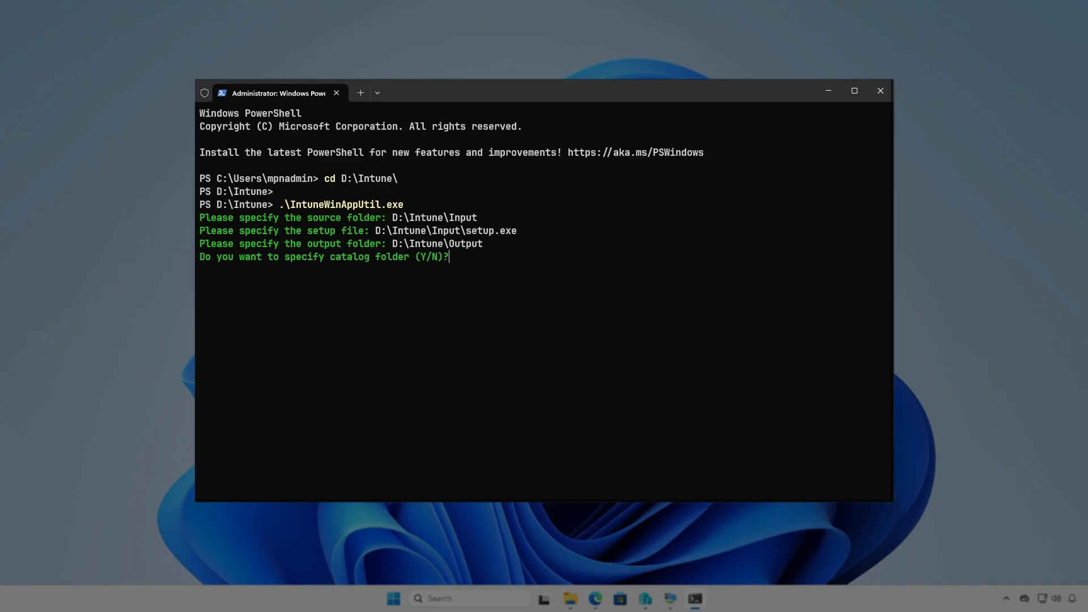
pyautogui.press('Return')
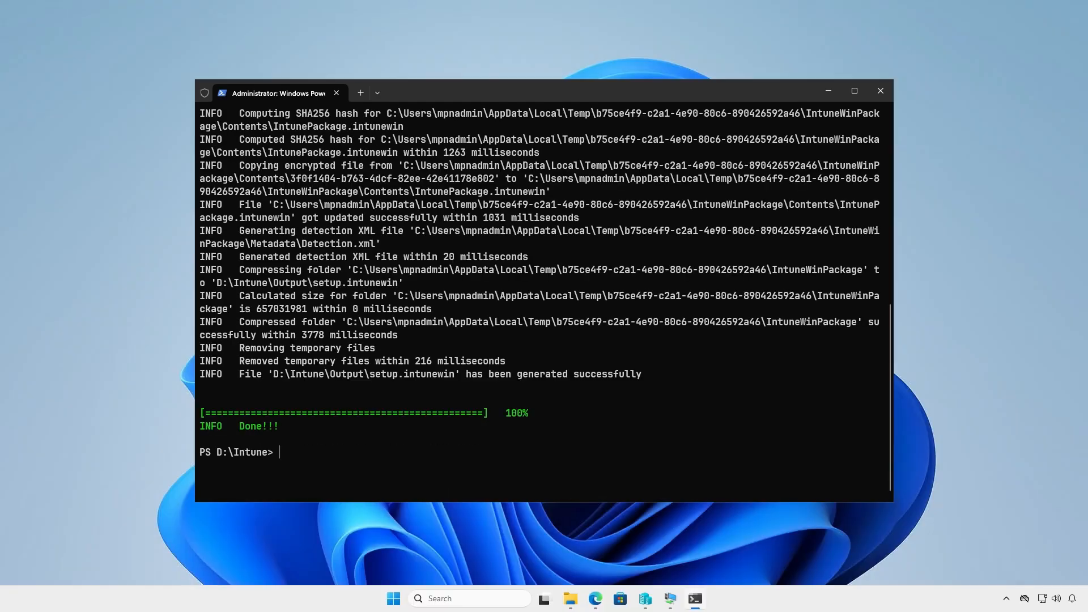
pyautogui.click(829, 92)
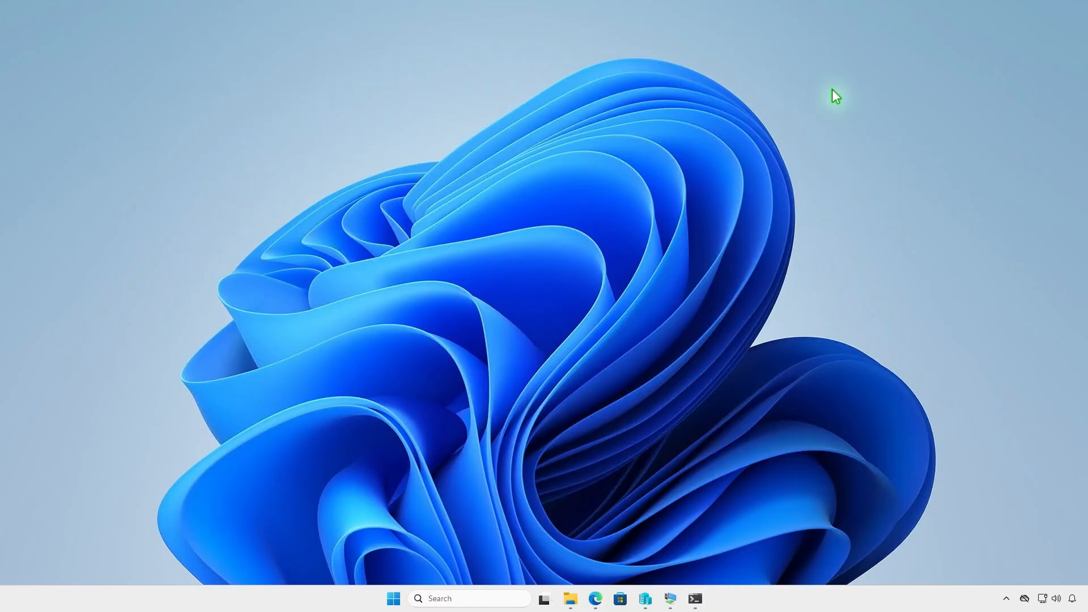
# Check D:\Intune\Output in File Explorer for the generated package, minimize the window and switch to Edge
pyautogui.click(570, 598)
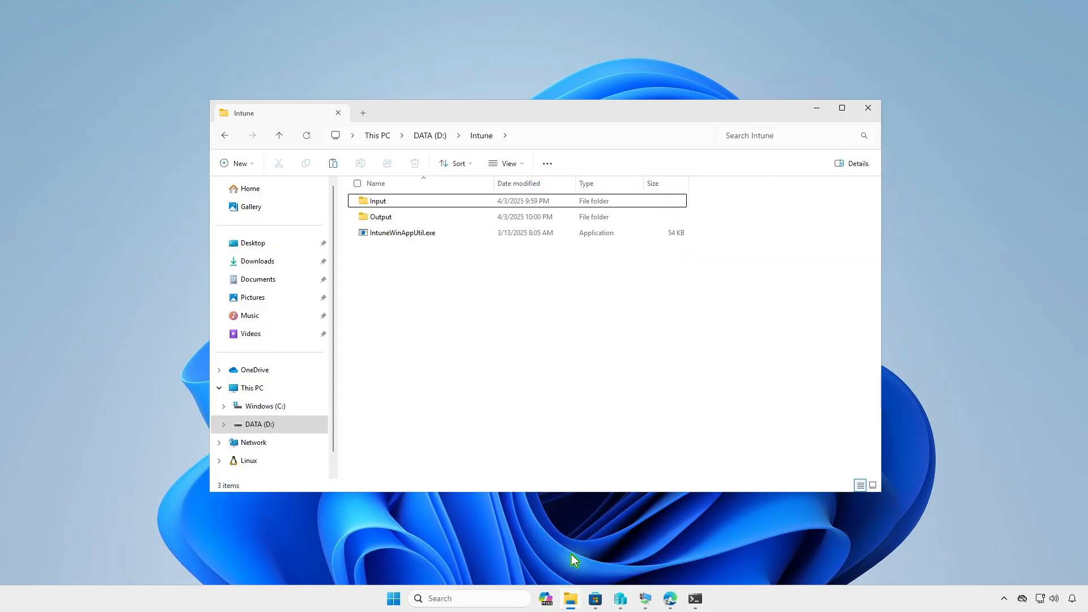
pyautogui.doubleClick(430, 220)
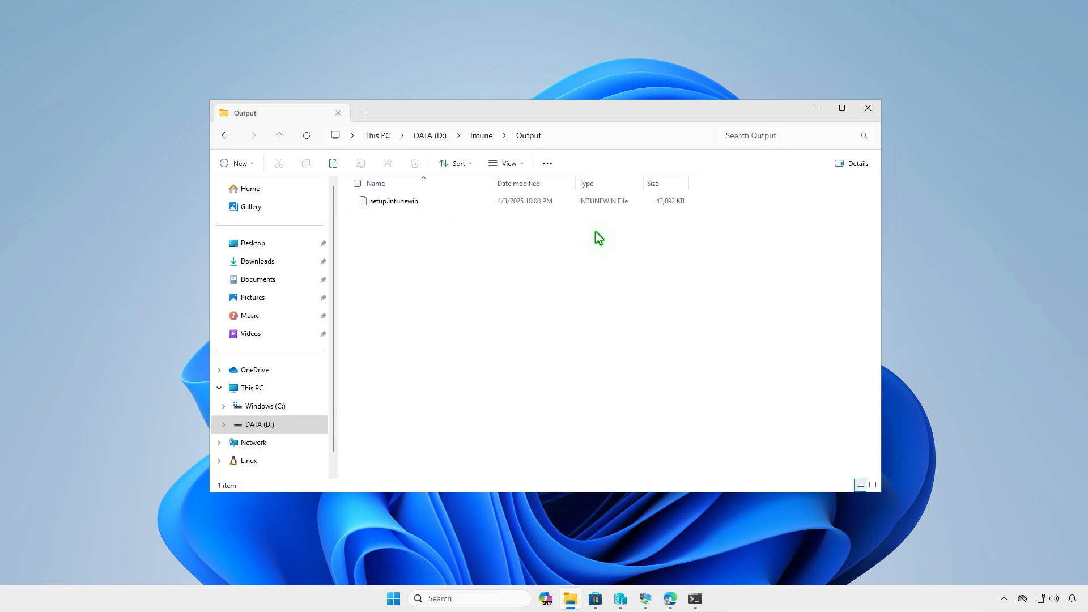
pyautogui.click(815, 114)
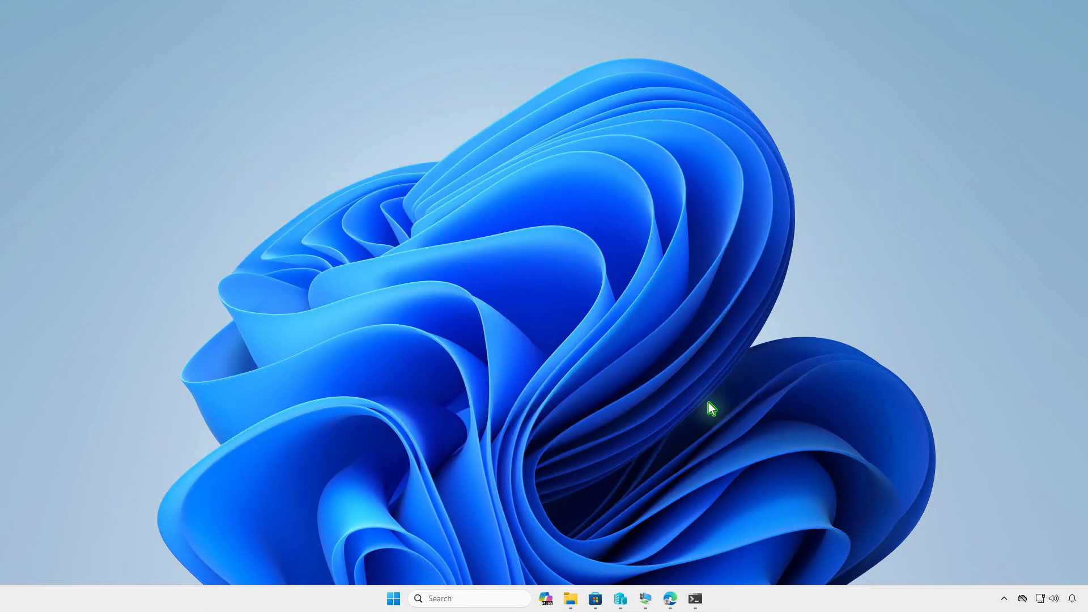
pyautogui.click(674, 596)
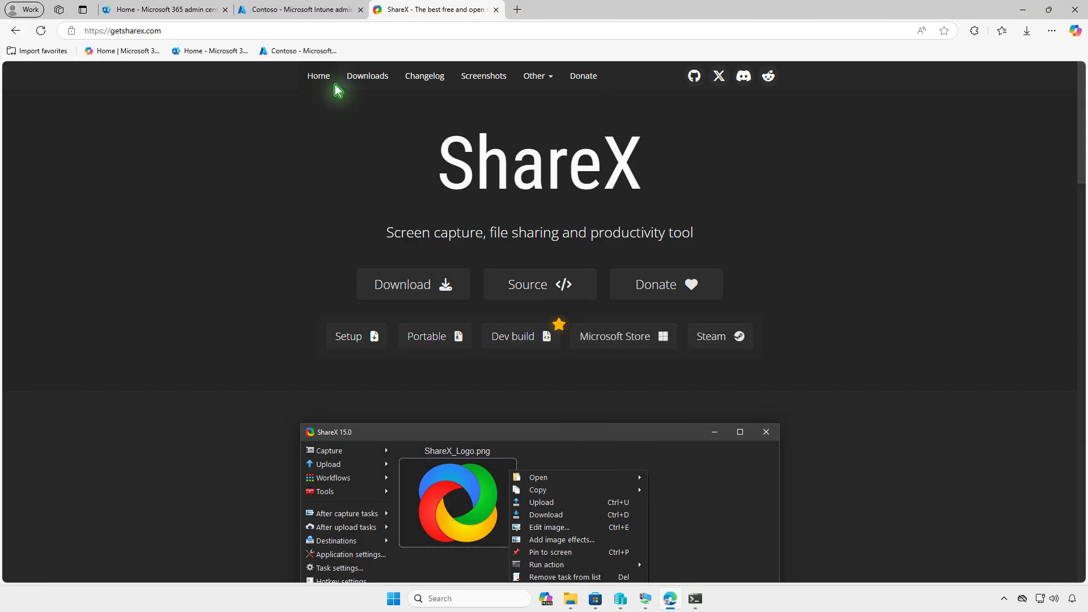
# In the Intune admin center's Windows apps, create a new app of type Windows app (Win32)
pyautogui.click(279, 10)
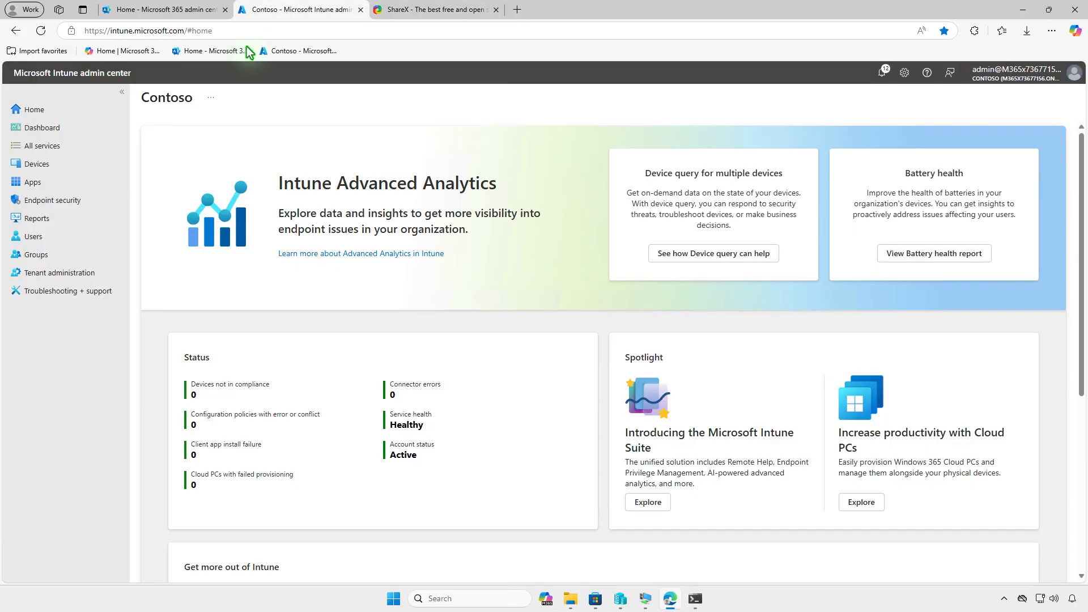
pyautogui.click(78, 180)
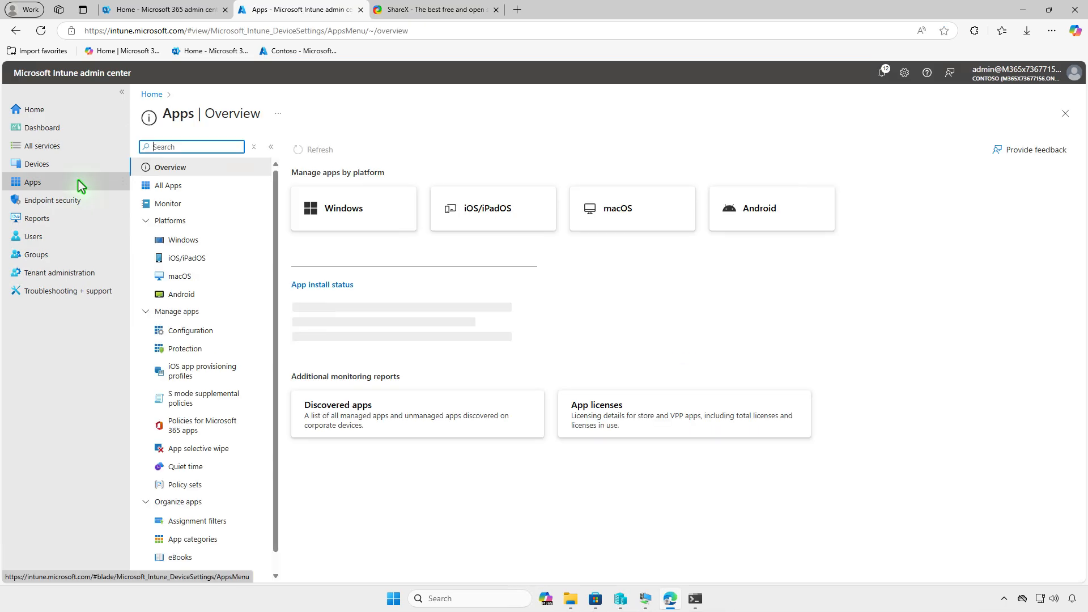
pyautogui.click(196, 241)
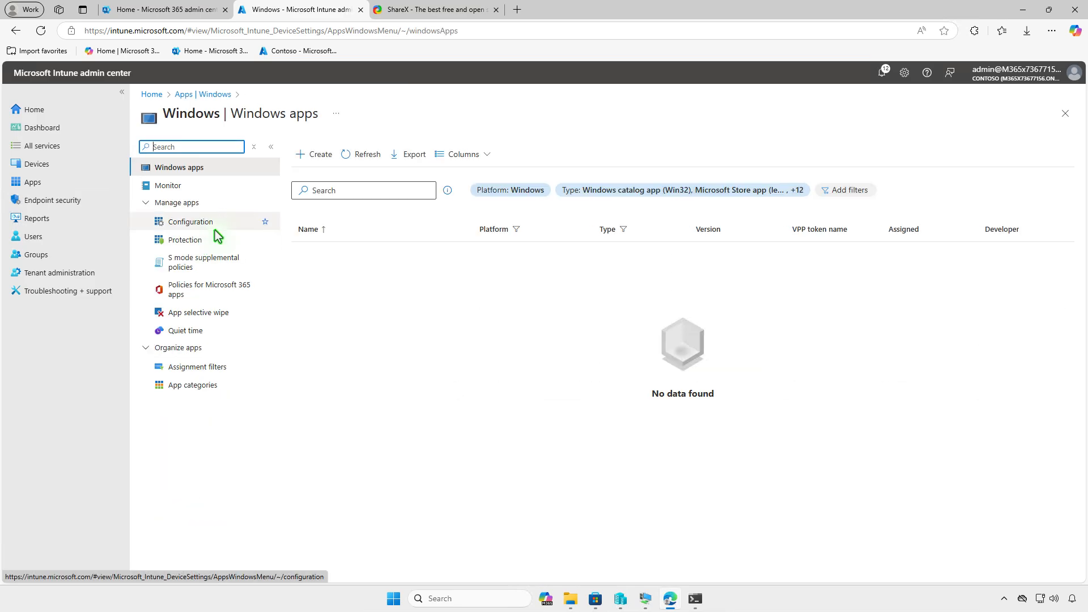
pyautogui.click(319, 163)
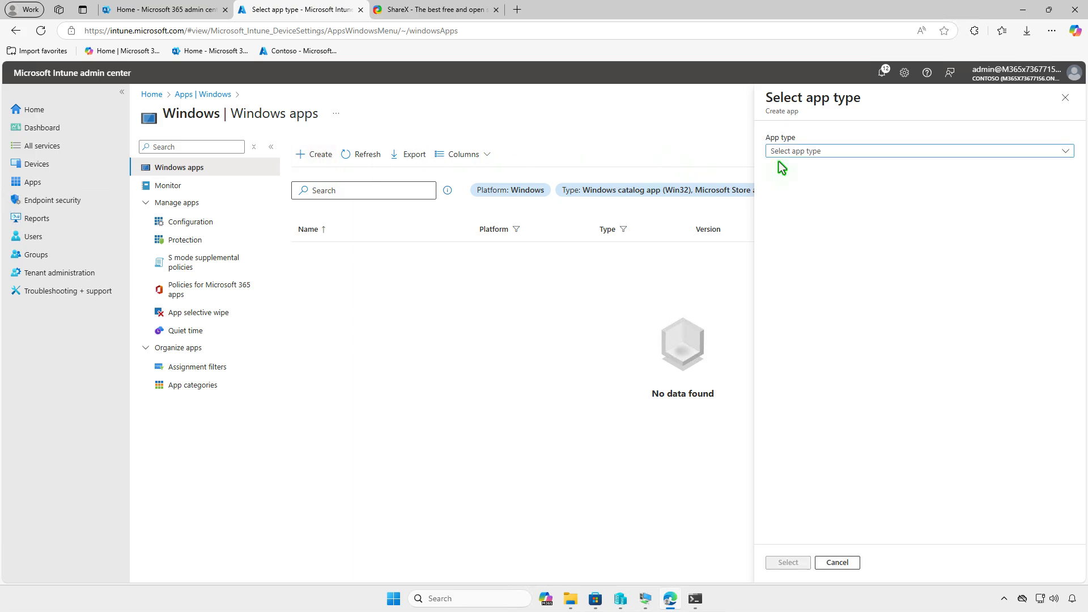
pyautogui.click(878, 151)
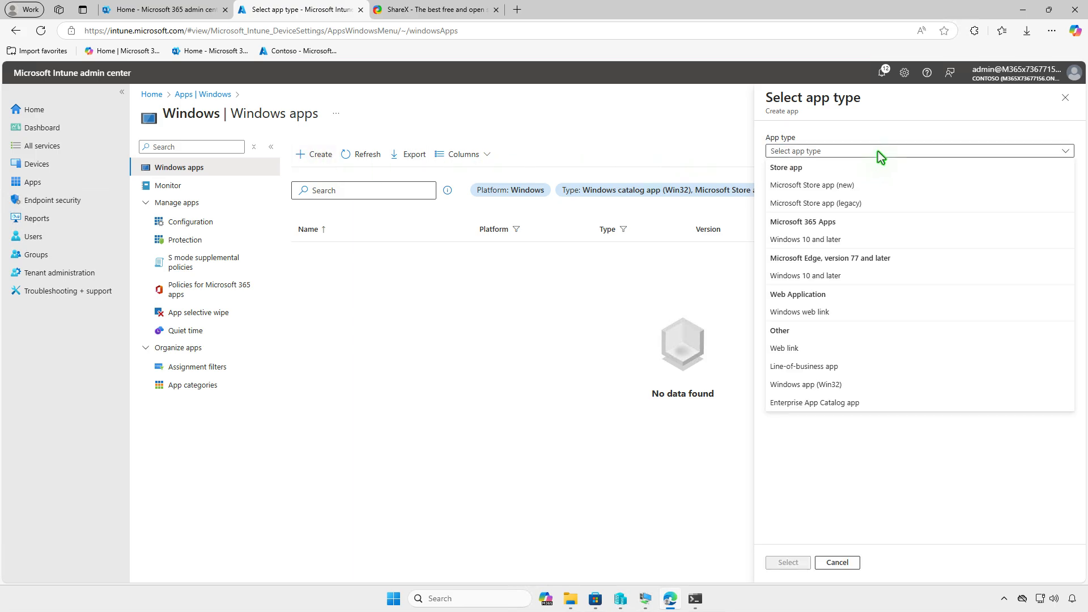
pyautogui.click(863, 385)
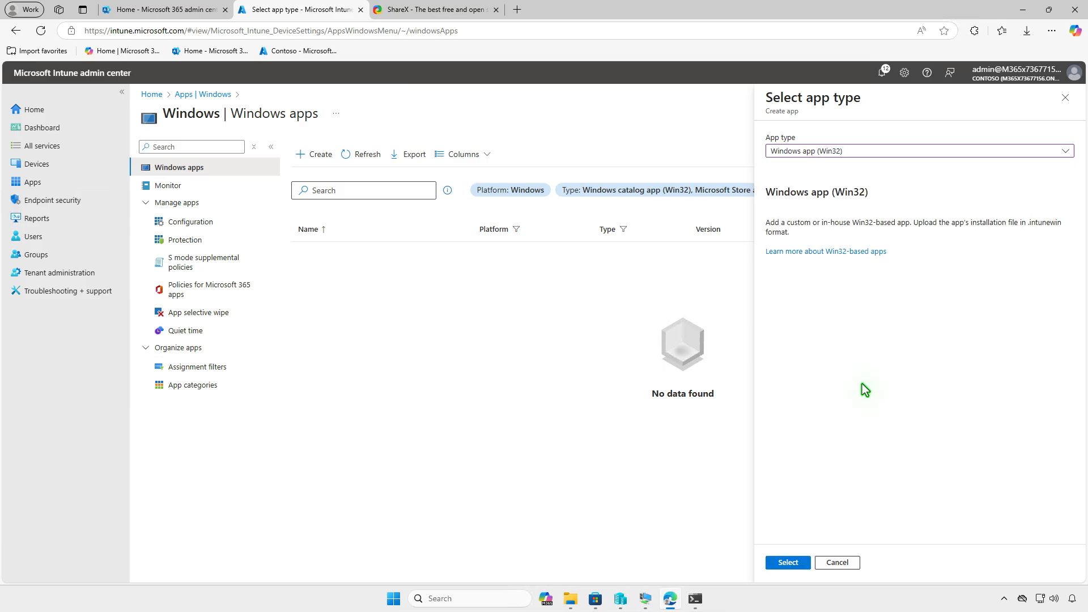
pyautogui.click(799, 563)
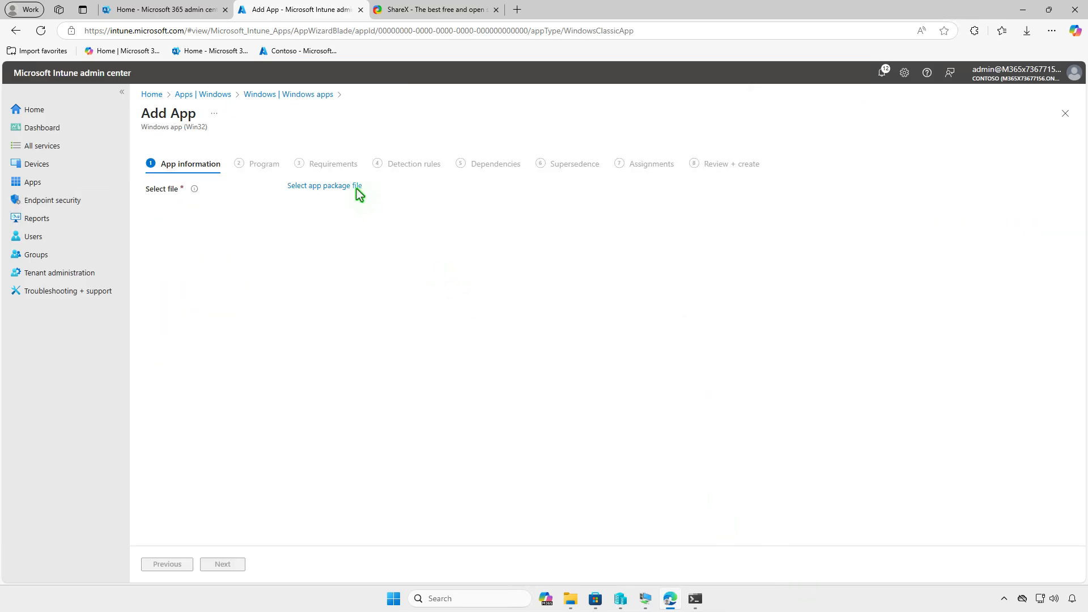
# Select setup.intunewin from D:\Intune\Output as the app package file and accept it
pyautogui.click(357, 187)
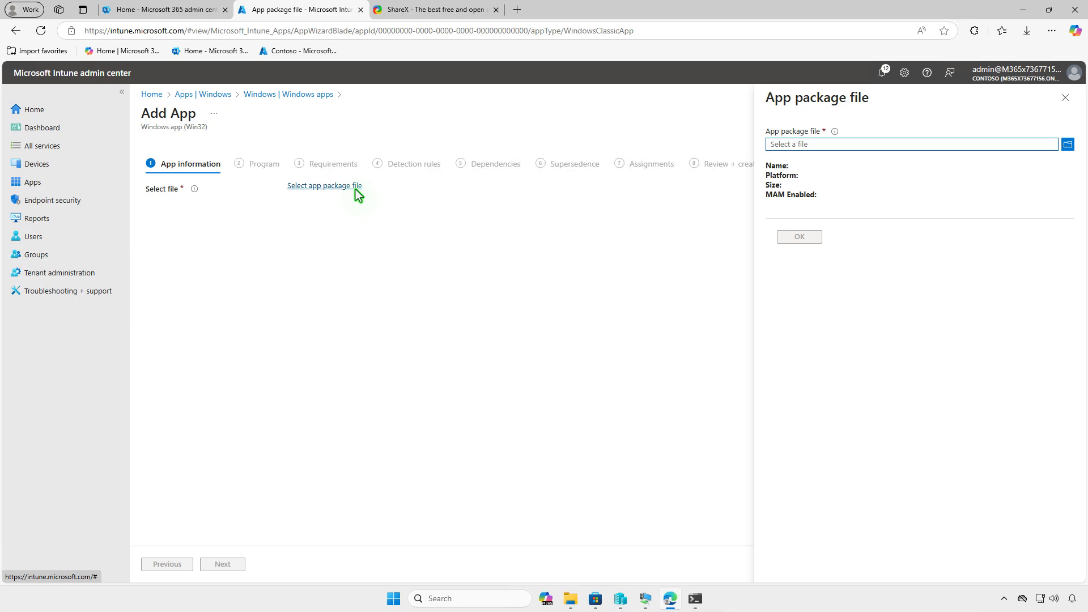
pyautogui.click(860, 145)
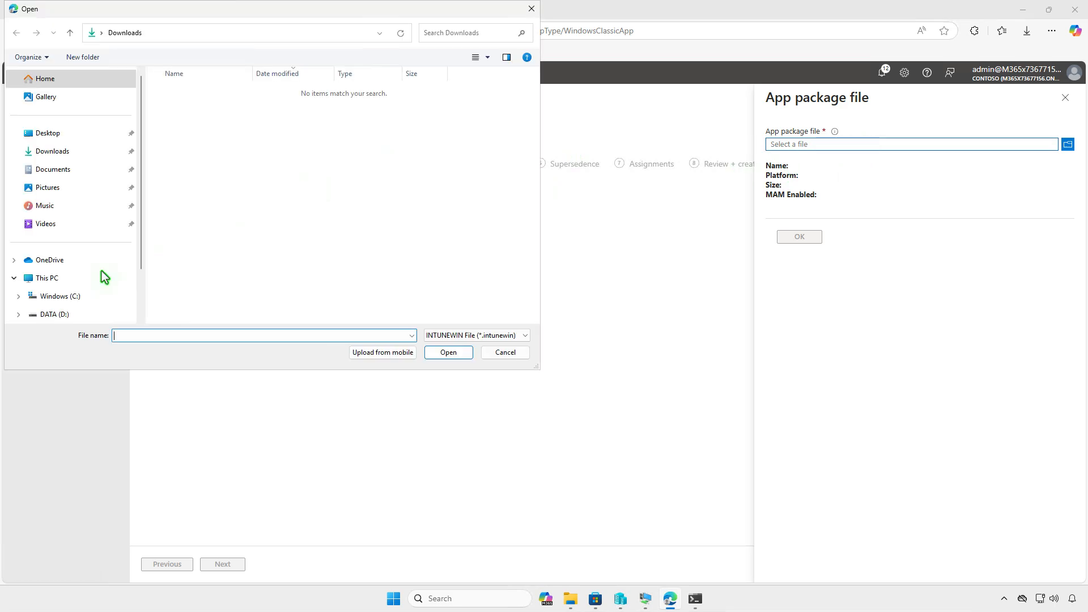
pyautogui.click(74, 278)
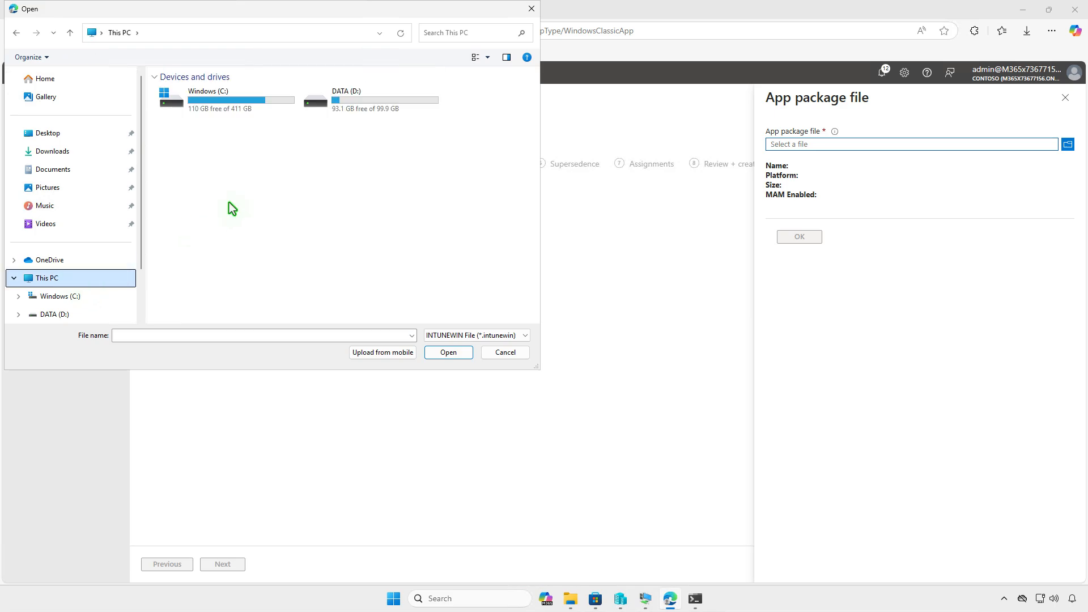
pyautogui.doubleClick(378, 107)
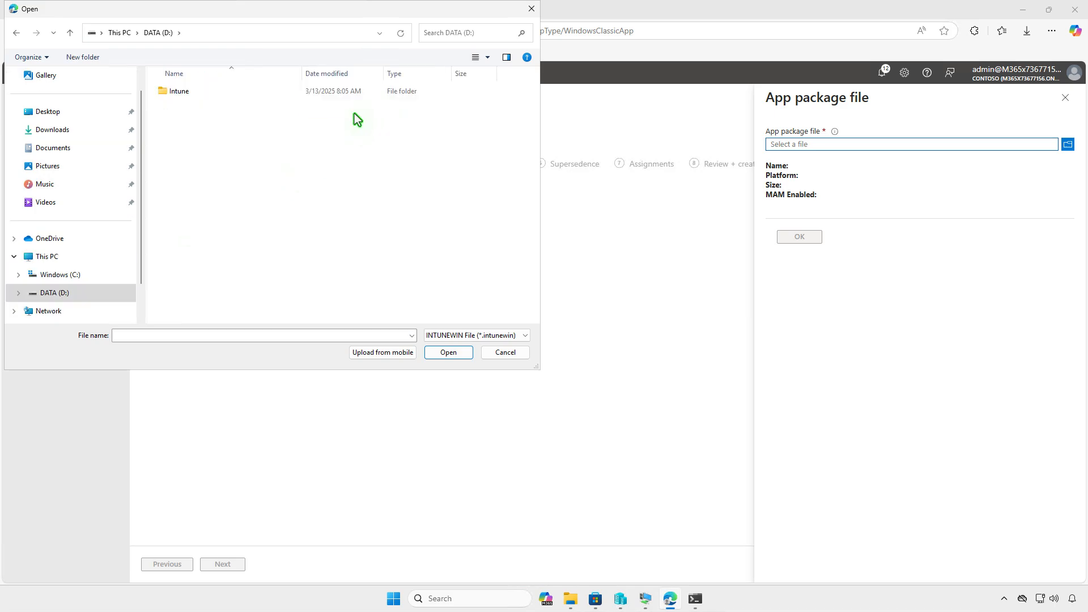
pyautogui.doubleClick(233, 96)
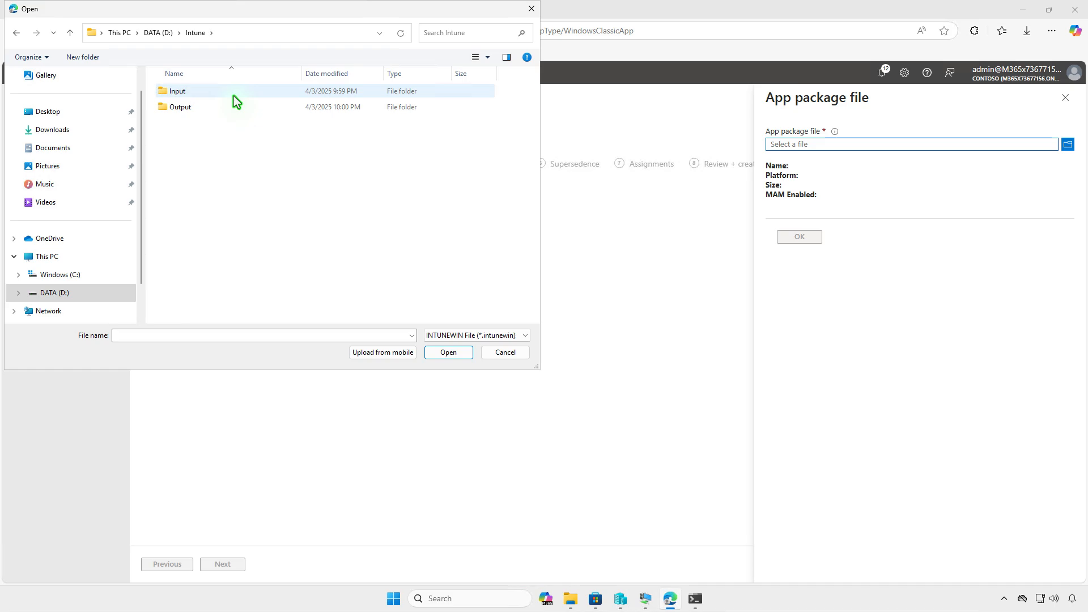
pyautogui.doubleClick(225, 110)
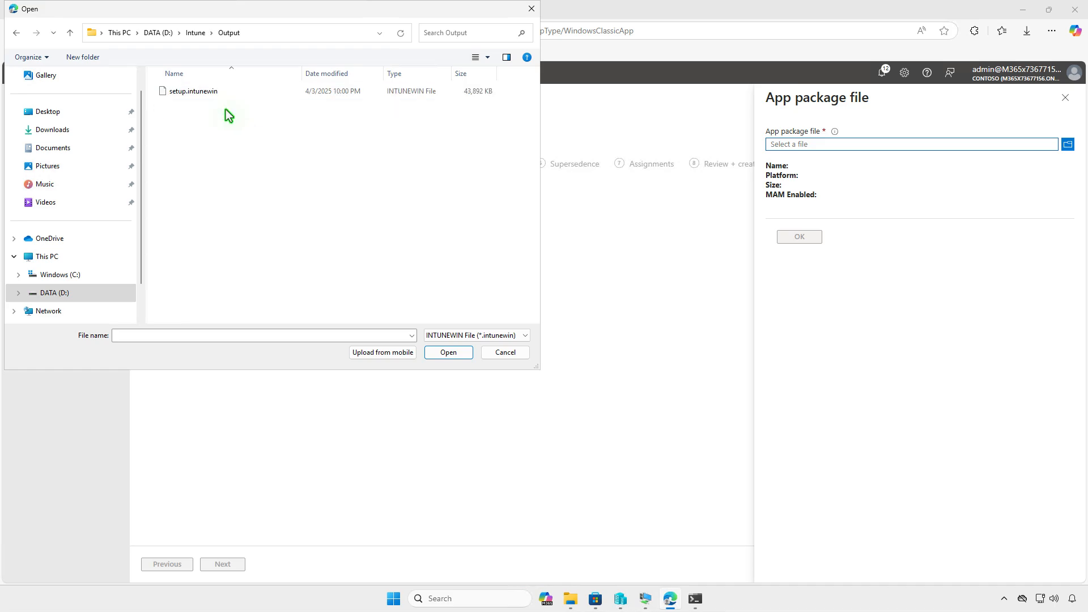
pyautogui.click(263, 93)
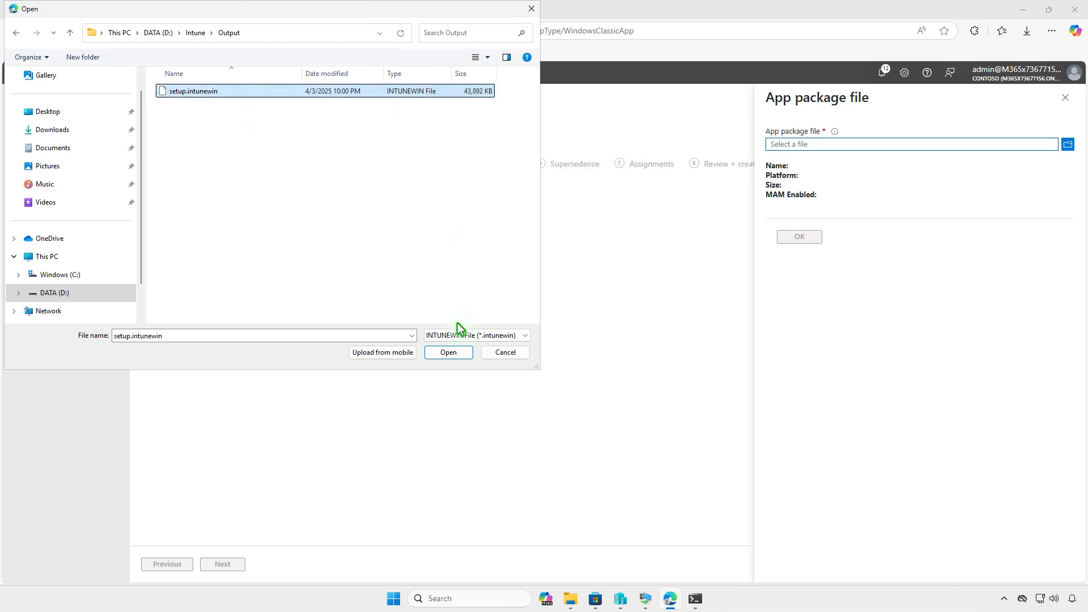
pyautogui.click(451, 352)
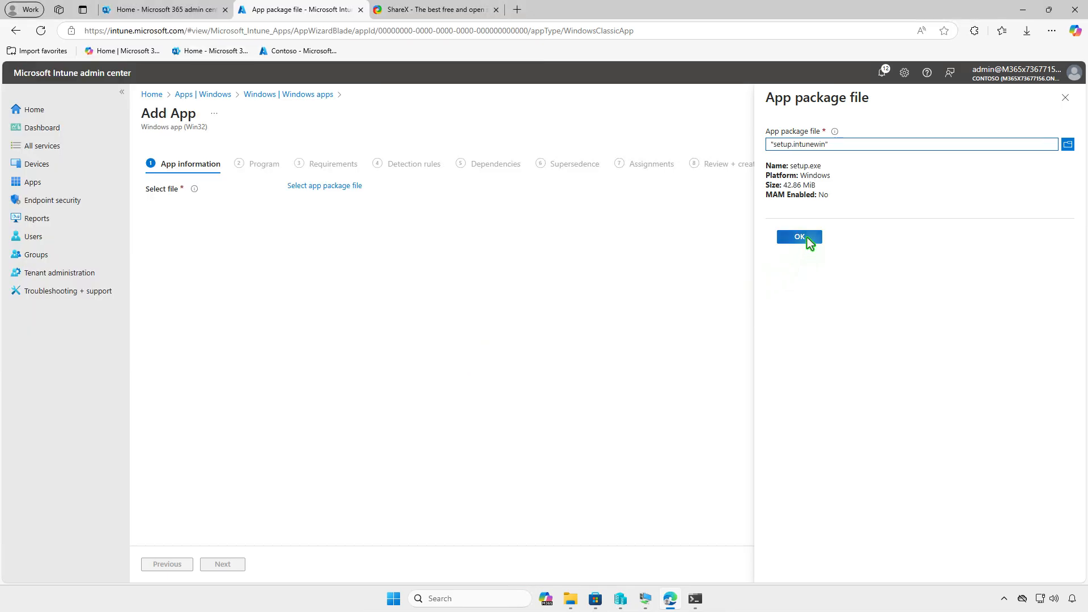
pyautogui.click(805, 238)
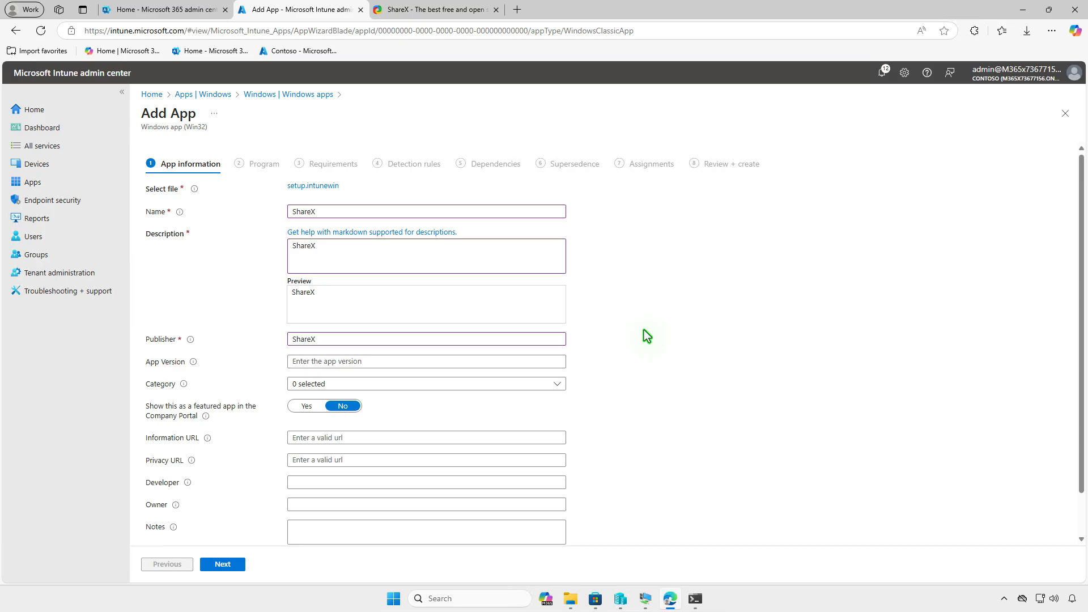
# Set the app's name, description and publisher to ShareX, and use ShareX_Logo.png from Downloads as its logo
pyautogui.scroll(-1, 644, 330)
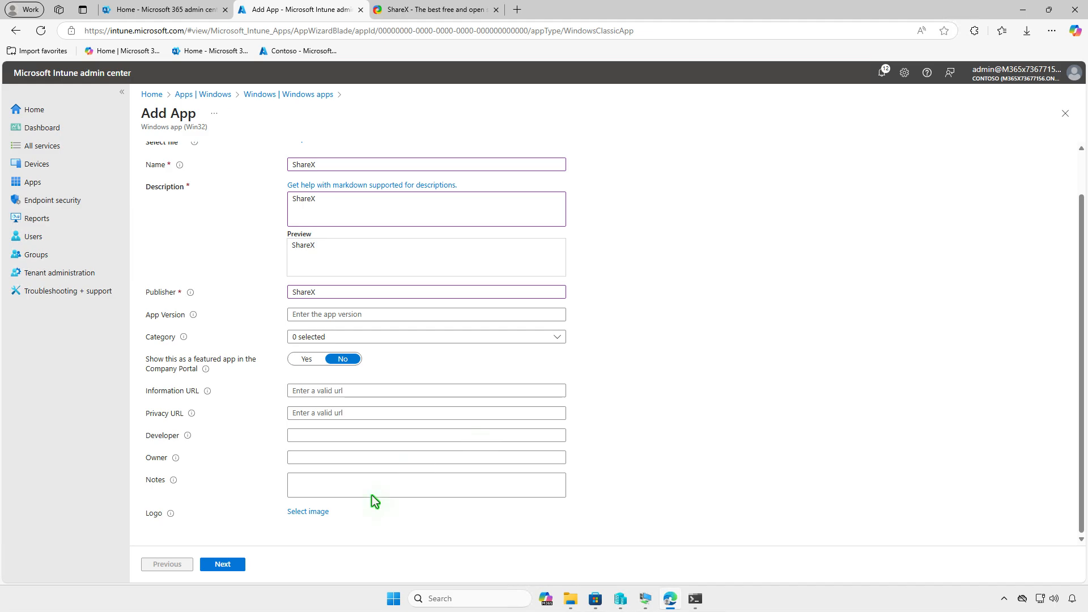
pyautogui.click(324, 511)
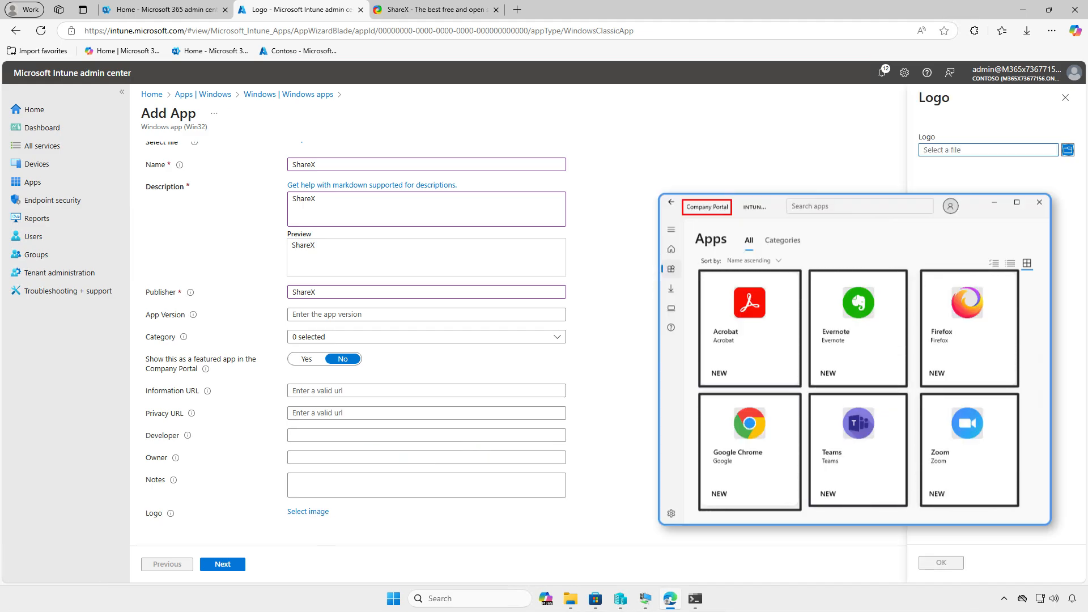
pyautogui.click(972, 150)
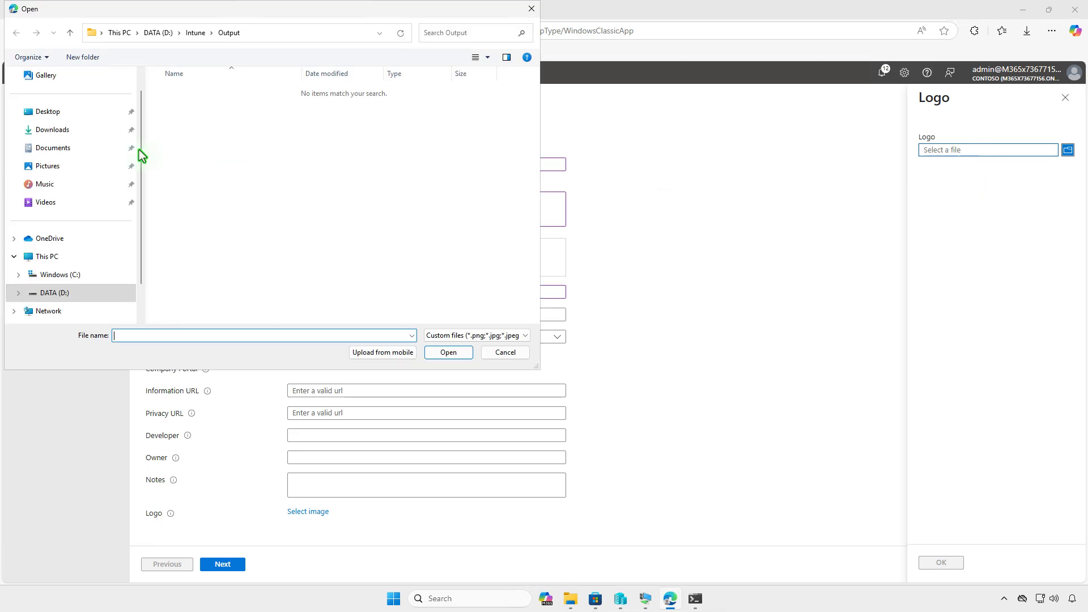
pyautogui.click(71, 131)
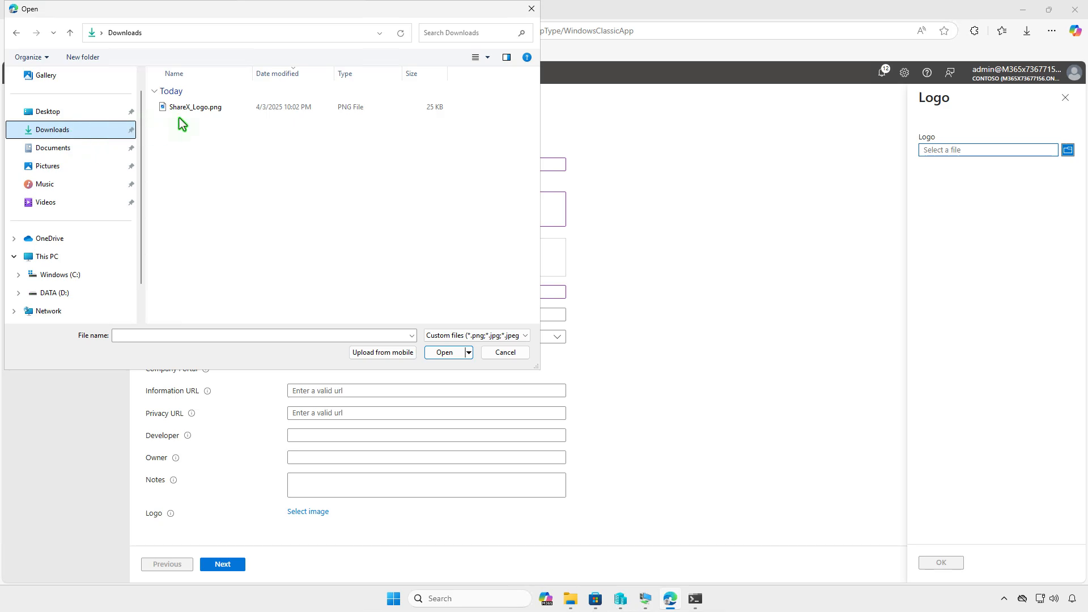
pyautogui.click(251, 109)
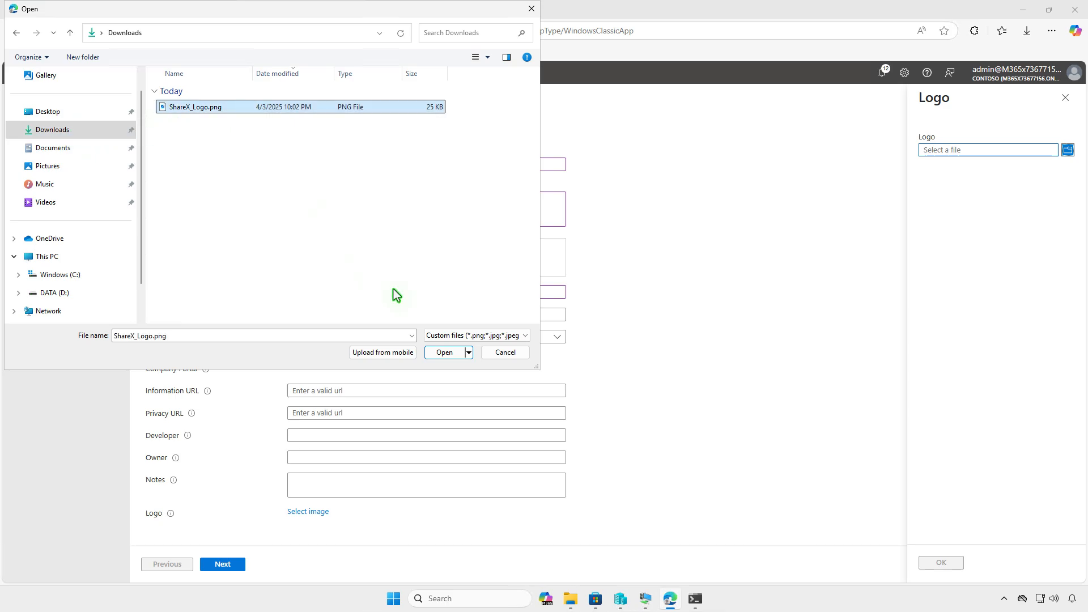
pyautogui.click(449, 353)
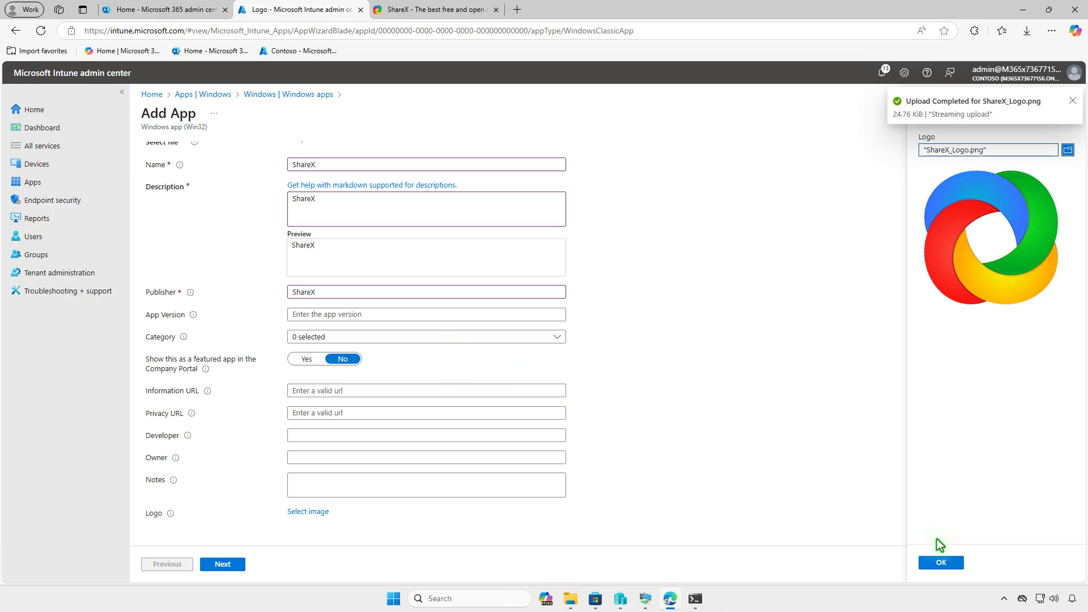
pyautogui.click(940, 563)
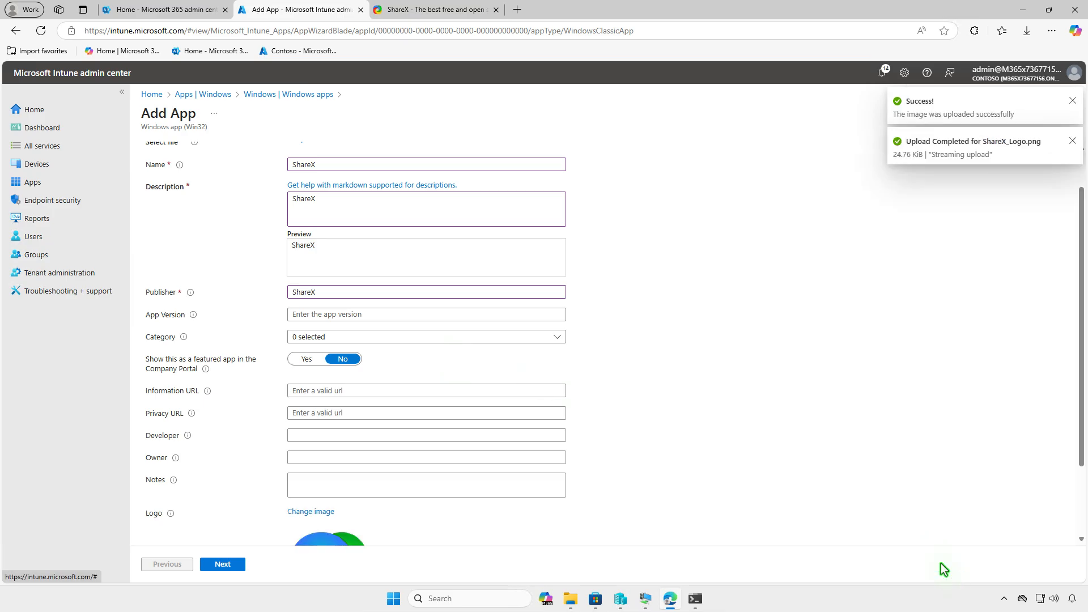
pyautogui.scroll(-2, 708, 405)
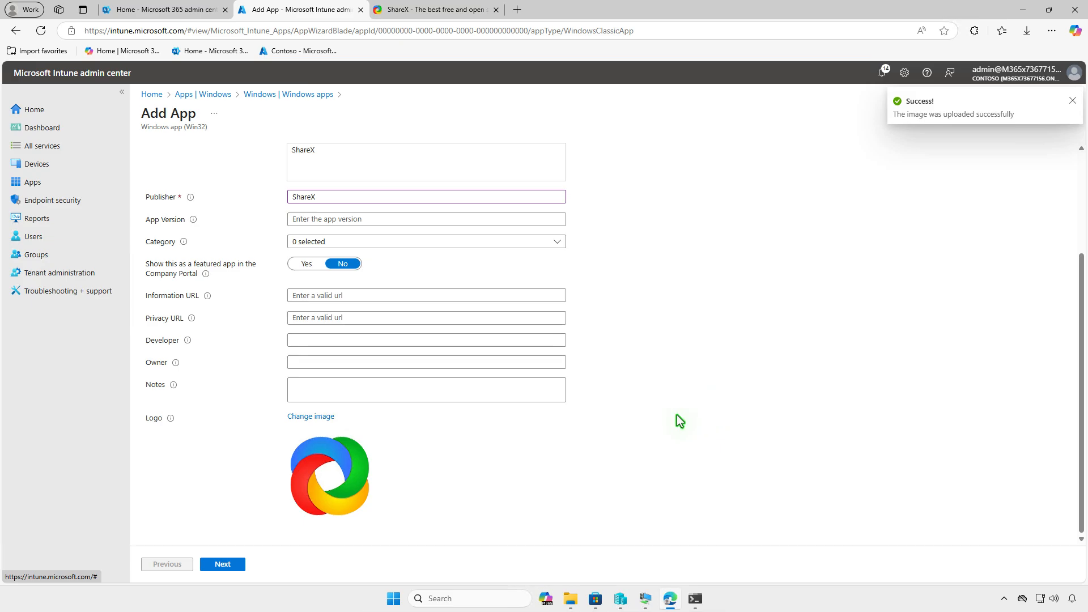
# Set the install command to "setup.exe" /SP- /SILENT /SUPPRESSMSGBOXES /NORESTART and the uninstall command to "%ProgramFiles%\ShareX\unins000.exe" /SILENT, and continue to the requirements
pyautogui.click(239, 562)
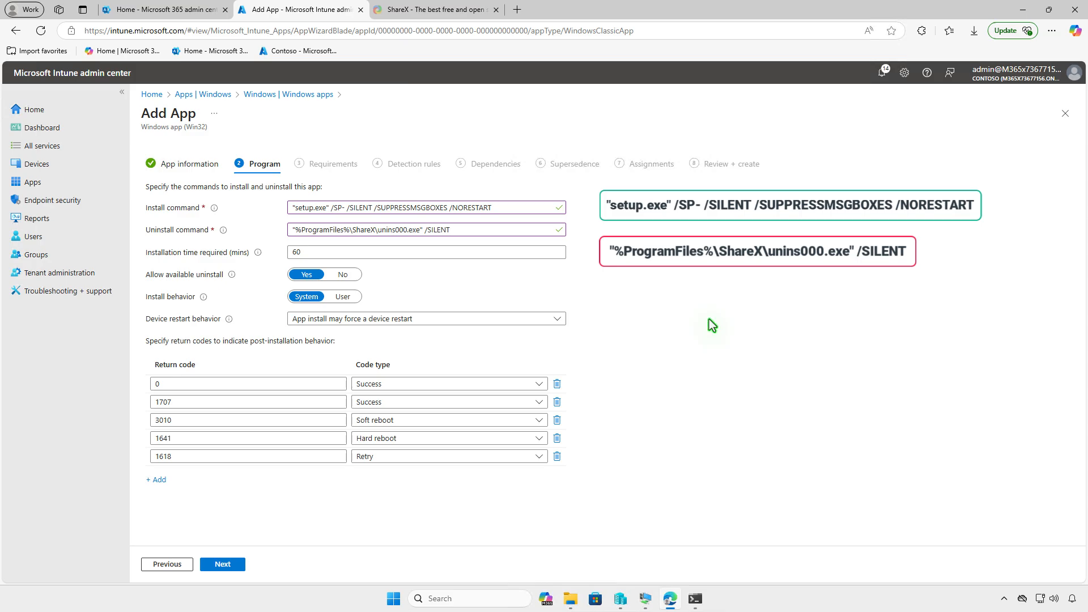
pyautogui.click(237, 565)
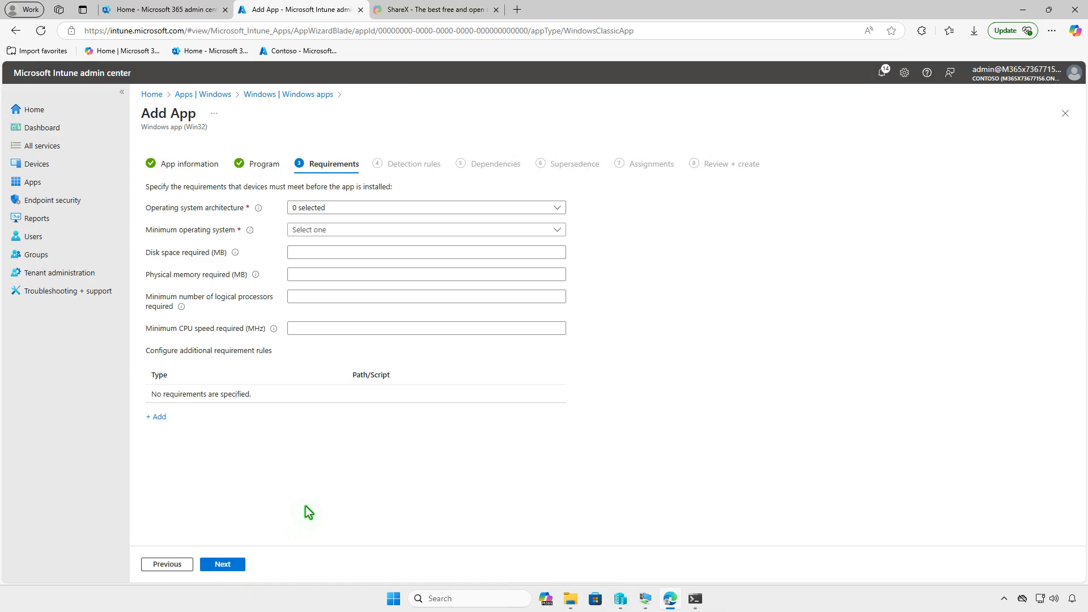
# Require 64-bit architecture and Windows 10 1607 as the minimum operating system, and continue to the detection rules
pyautogui.click(432, 208)
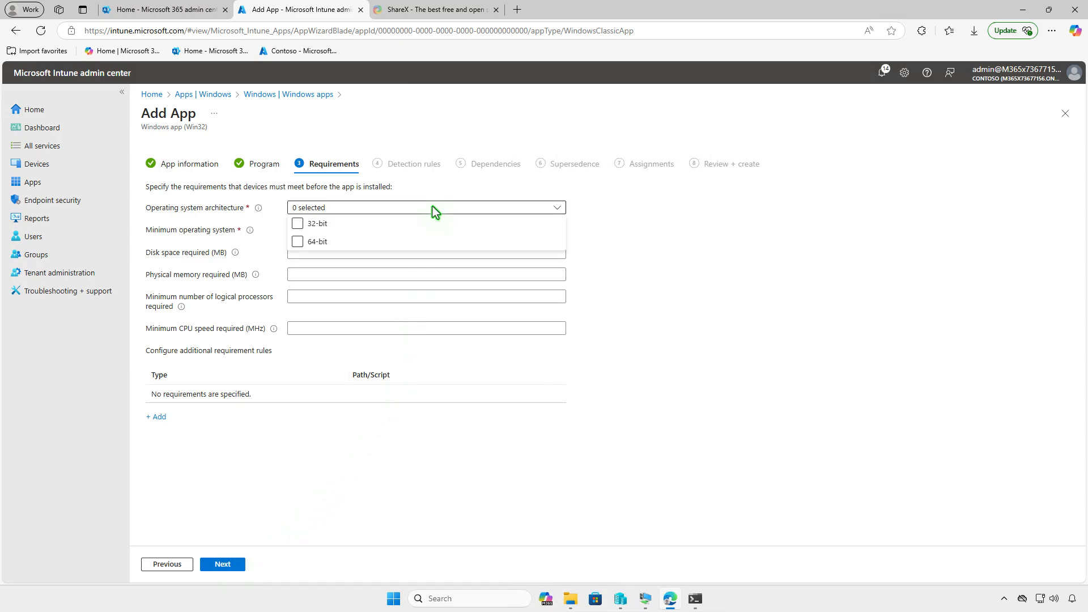
pyautogui.click(298, 243)
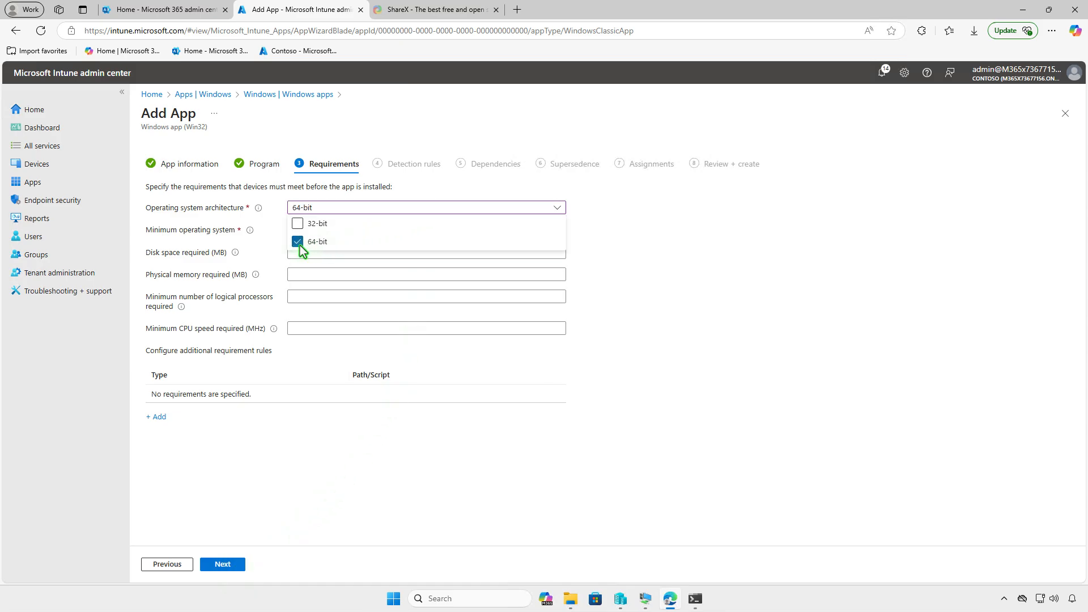
pyautogui.click(273, 258)
pyautogui.click(411, 233)
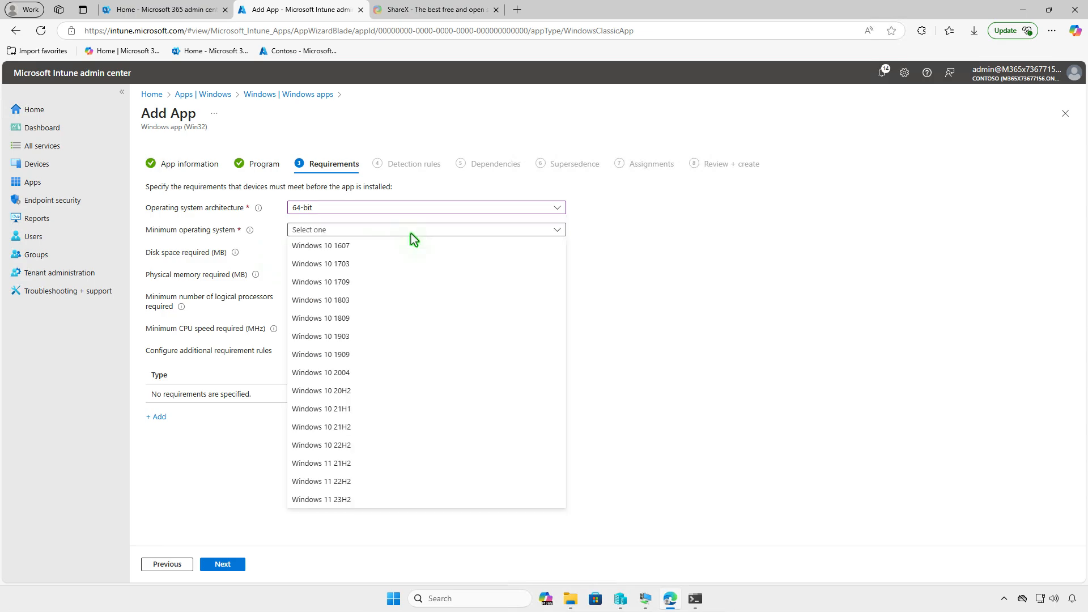
pyautogui.click(394, 246)
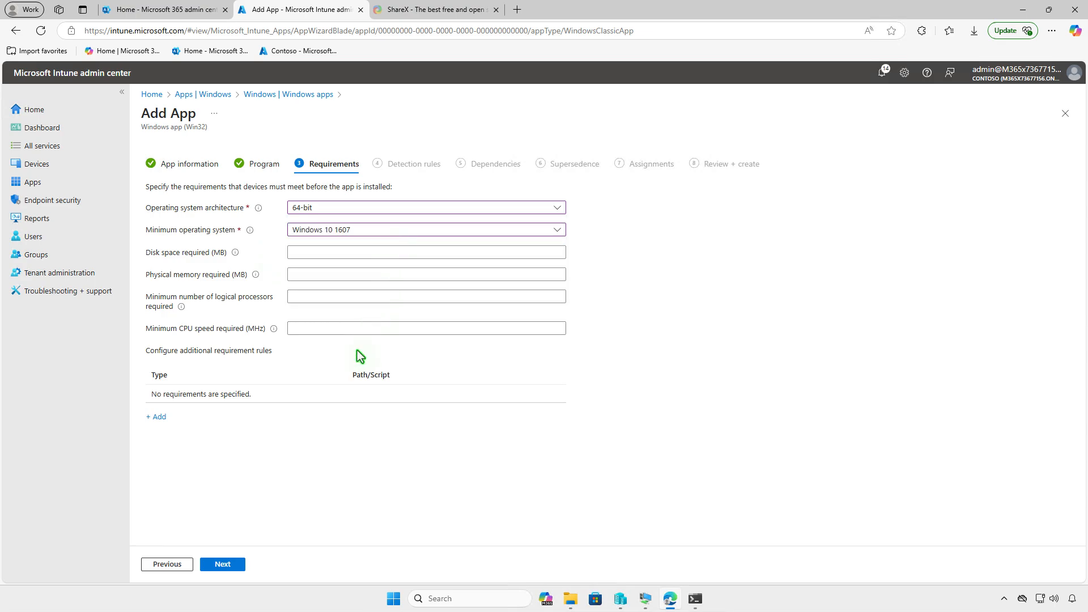
pyautogui.click(230, 565)
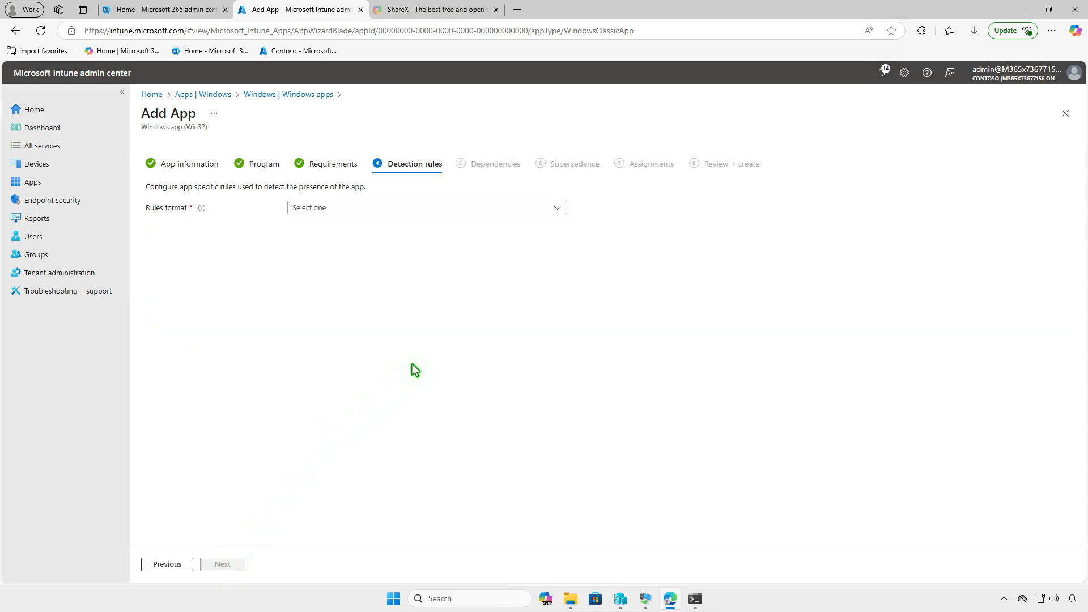
# Add a manual File detection rule for ShareX.exe in %ProgramFiles%\ShareX with the method File or folder exists, and continue to the dependencies
pyautogui.click(444, 208)
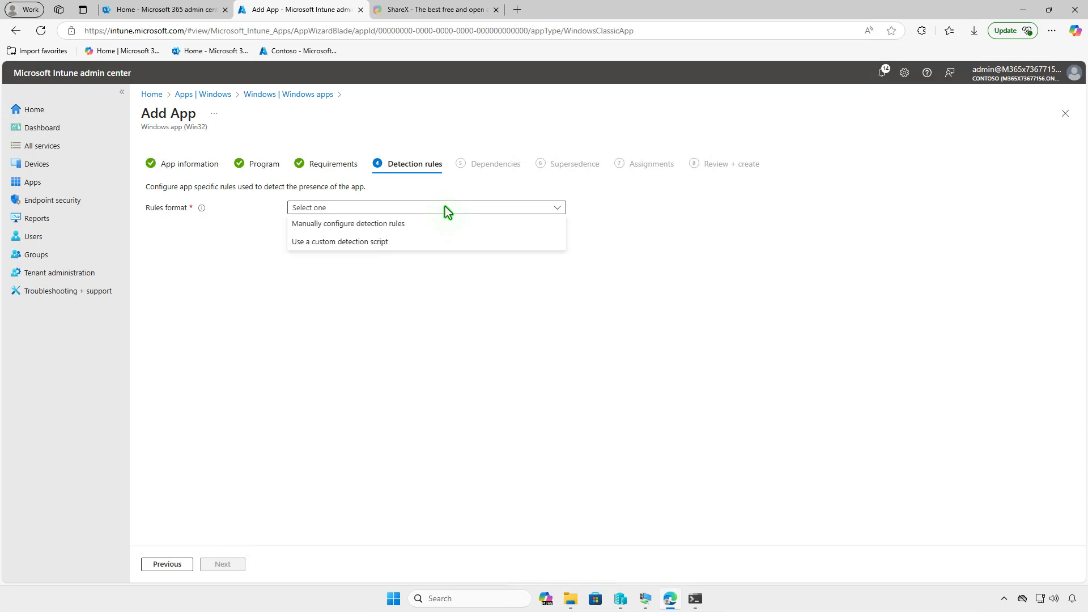
pyautogui.click(444, 223)
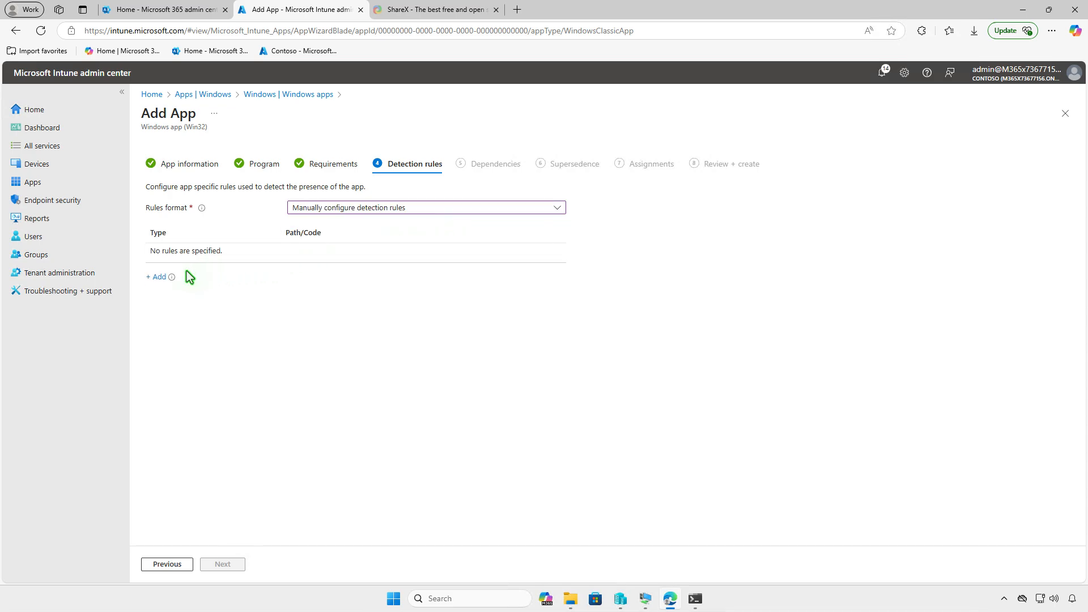
pyautogui.click(158, 278)
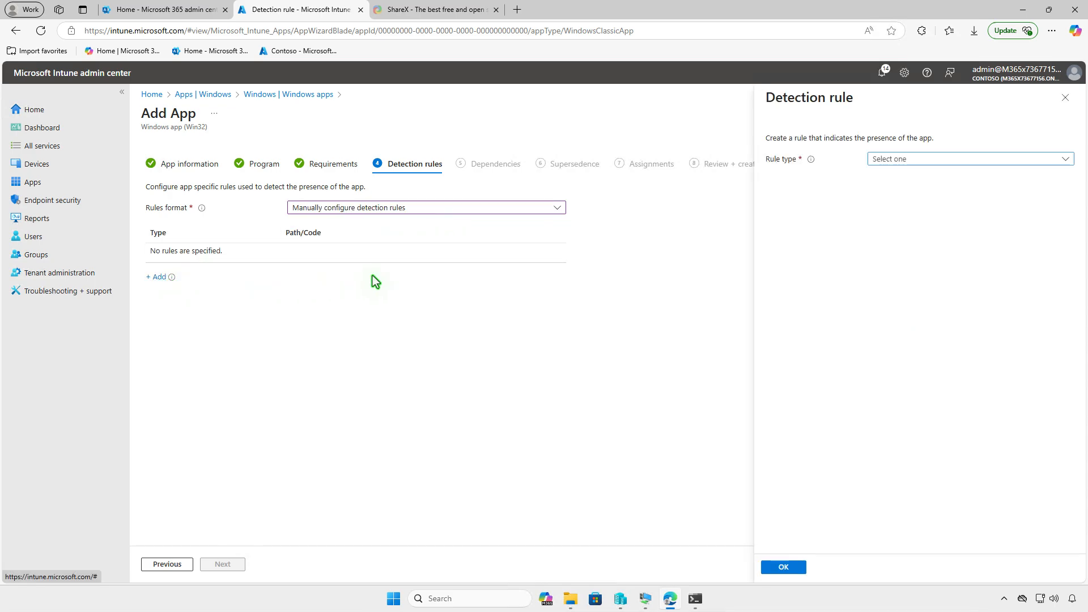
pyautogui.click(959, 157)
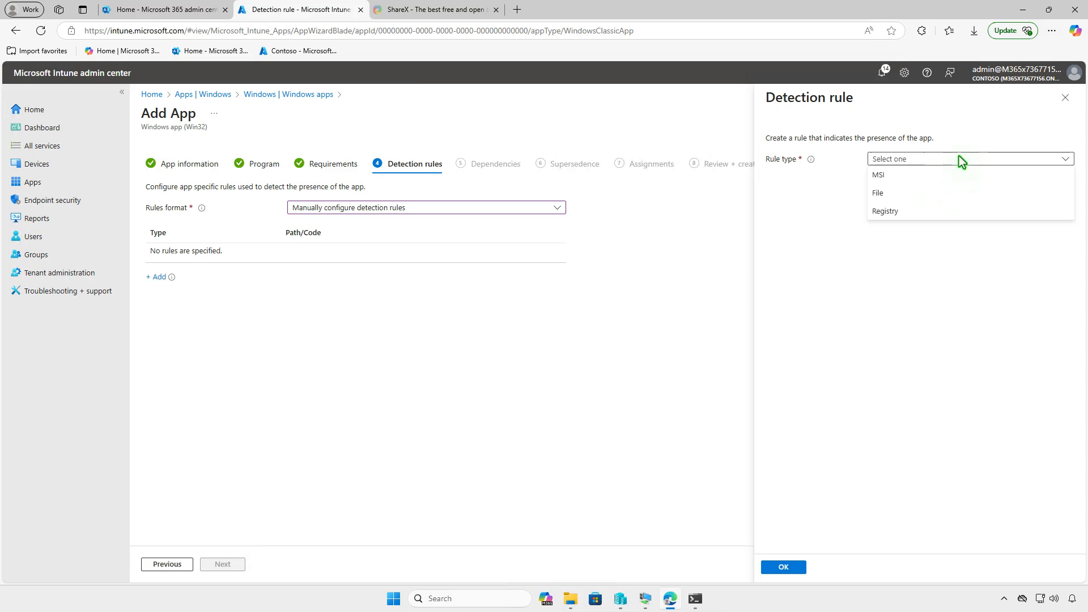
pyautogui.click(945, 194)
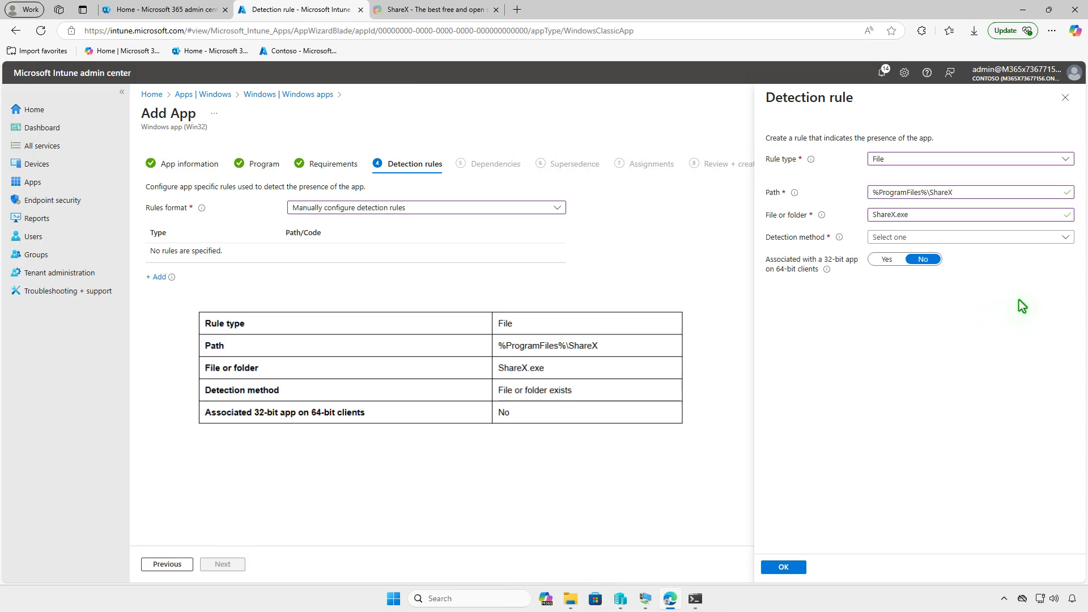
pyautogui.click(1000, 237)
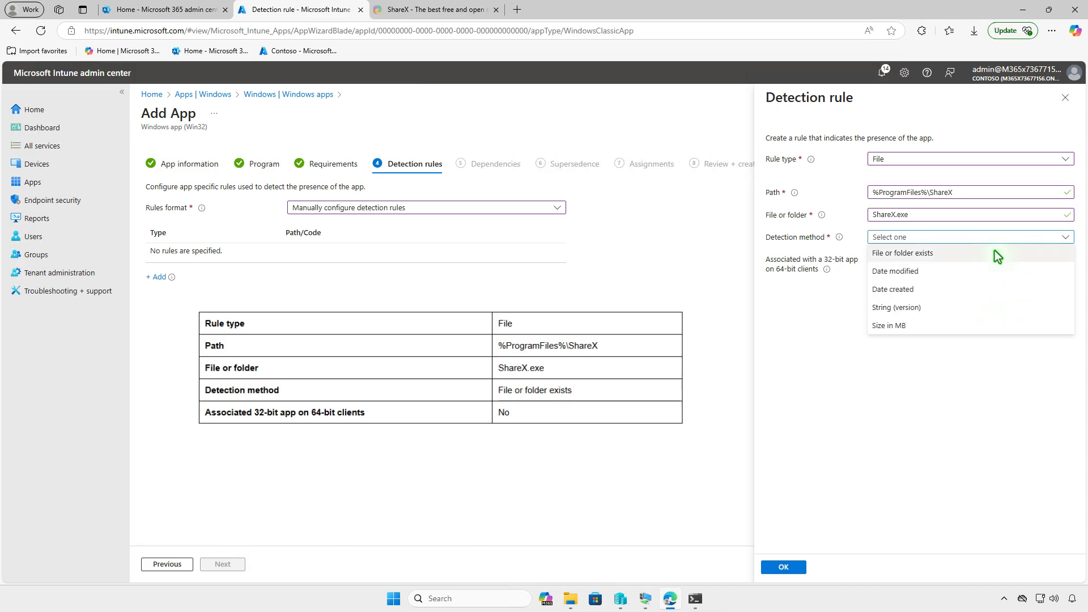
pyautogui.click(997, 256)
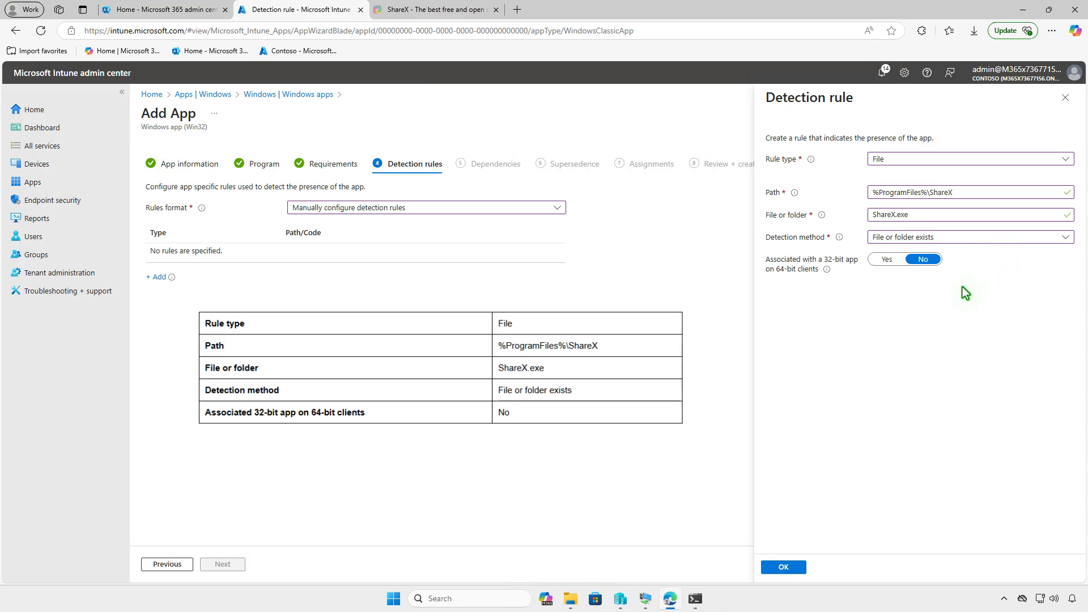
pyautogui.click(789, 566)
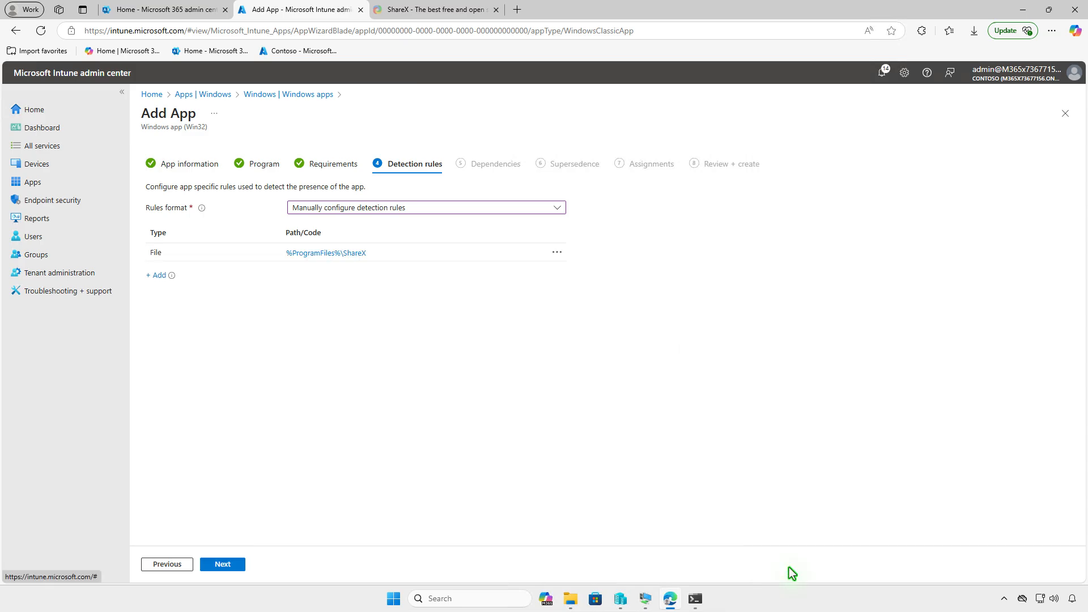
pyautogui.click(223, 563)
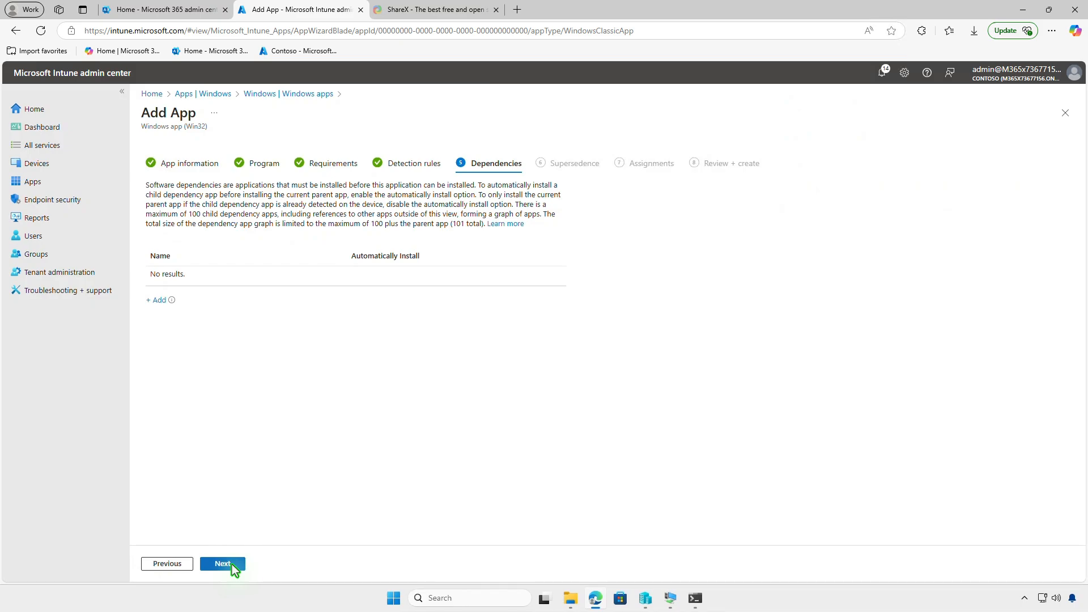
# Leave dependencies and supersedence empty, and assign the app as required to the Test_Devices group
pyautogui.click(223, 564)
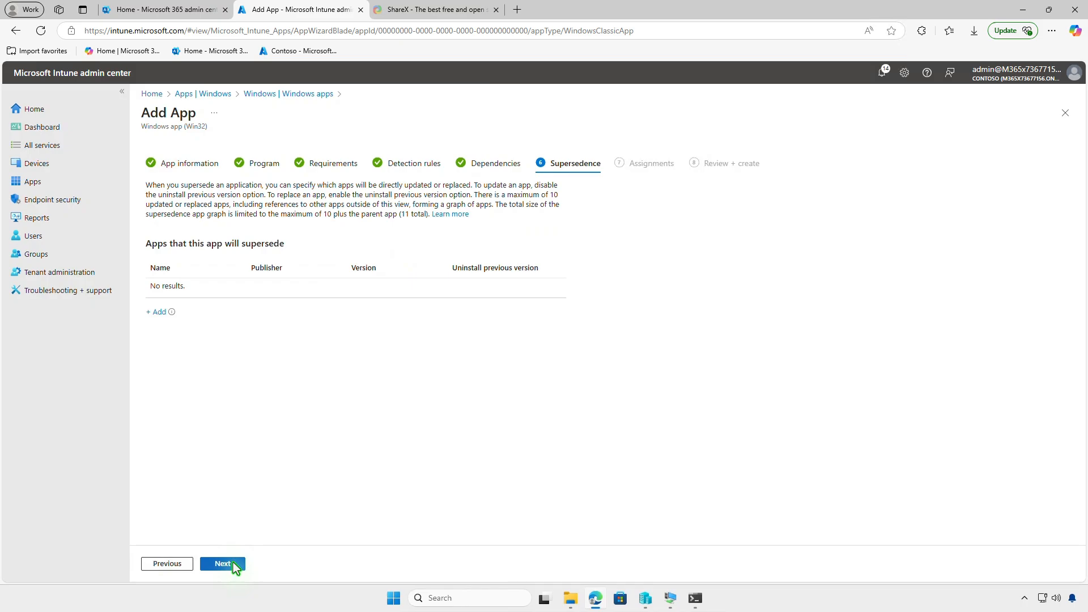
pyautogui.click(222, 563)
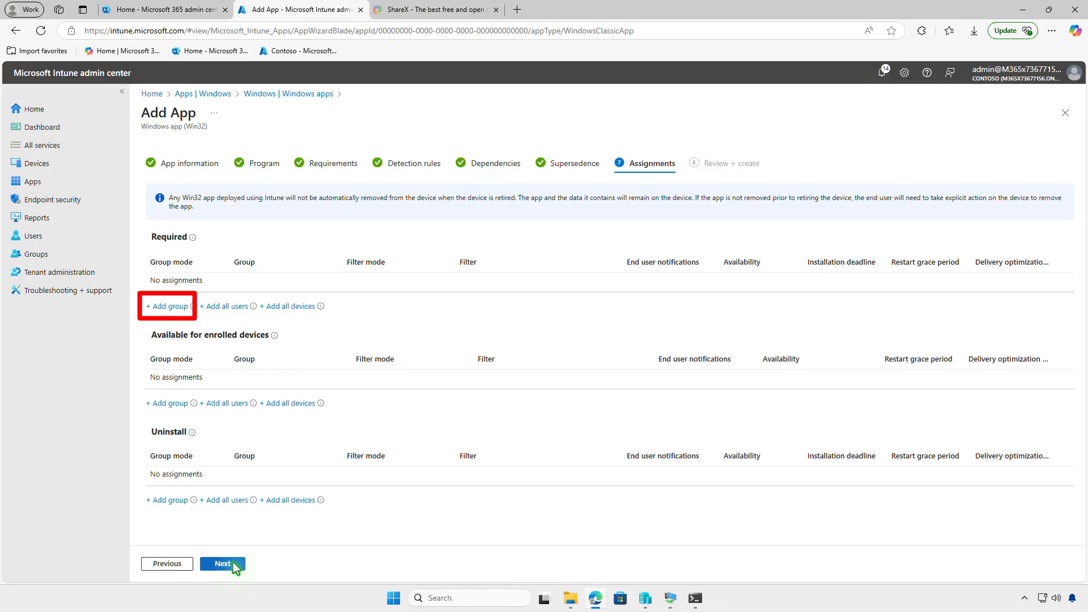
pyautogui.click(179, 308)
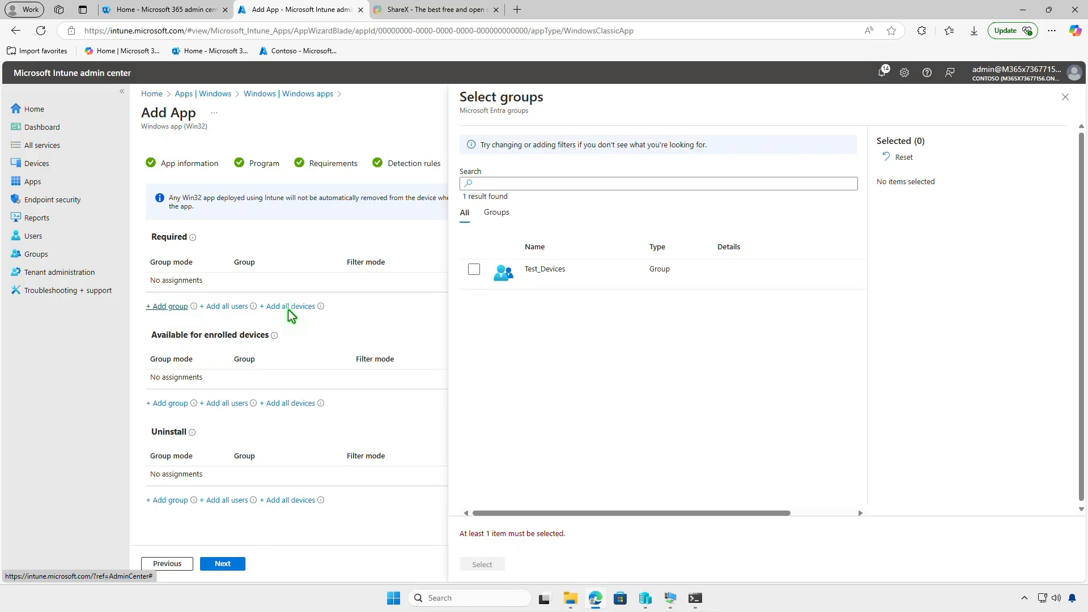
pyautogui.click(474, 269)
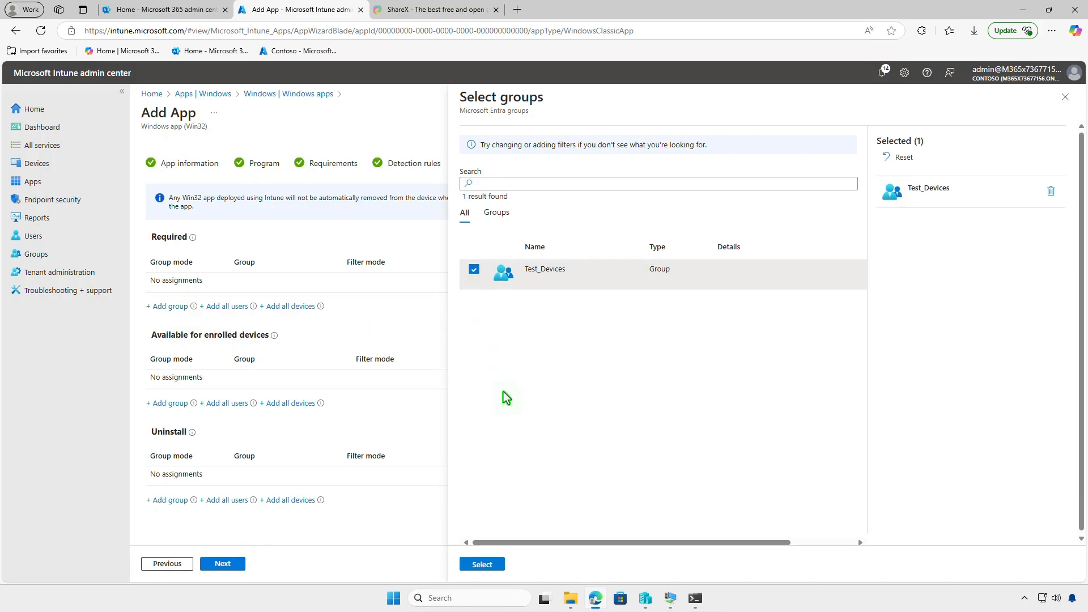
pyautogui.click(491, 564)
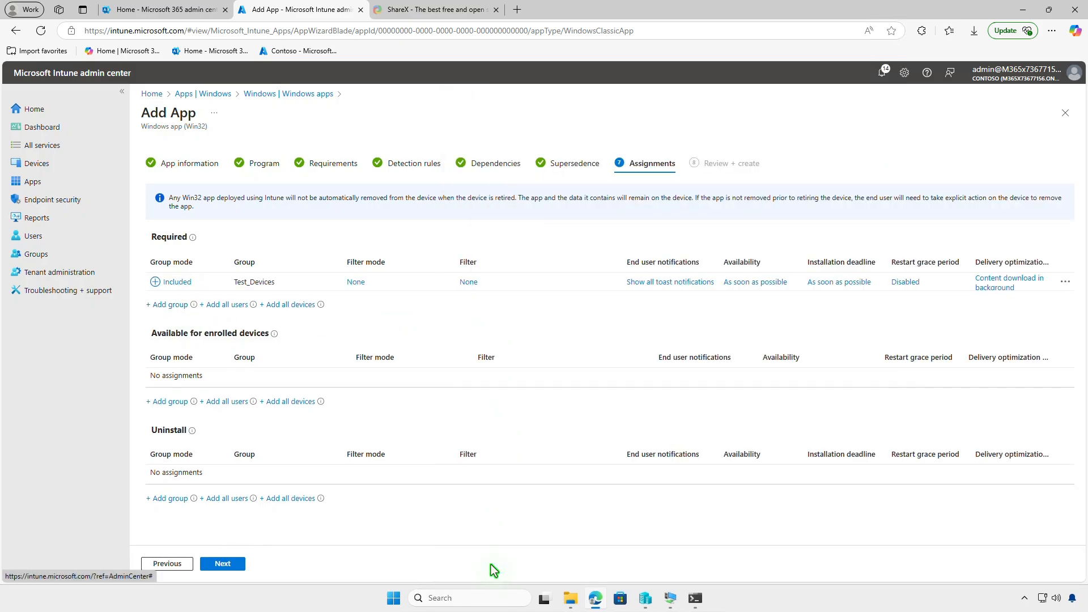
# Review the Test_Devices assignment's notification and deadline settings without changing them, and create the ShareX app
pyautogui.click(659, 283)
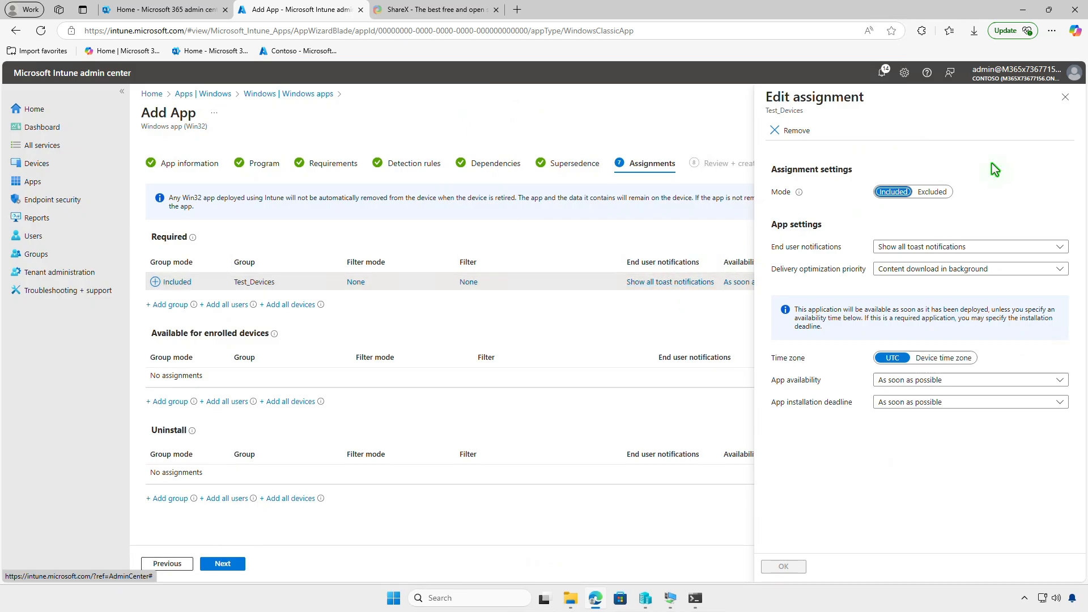
pyautogui.click(1061, 100)
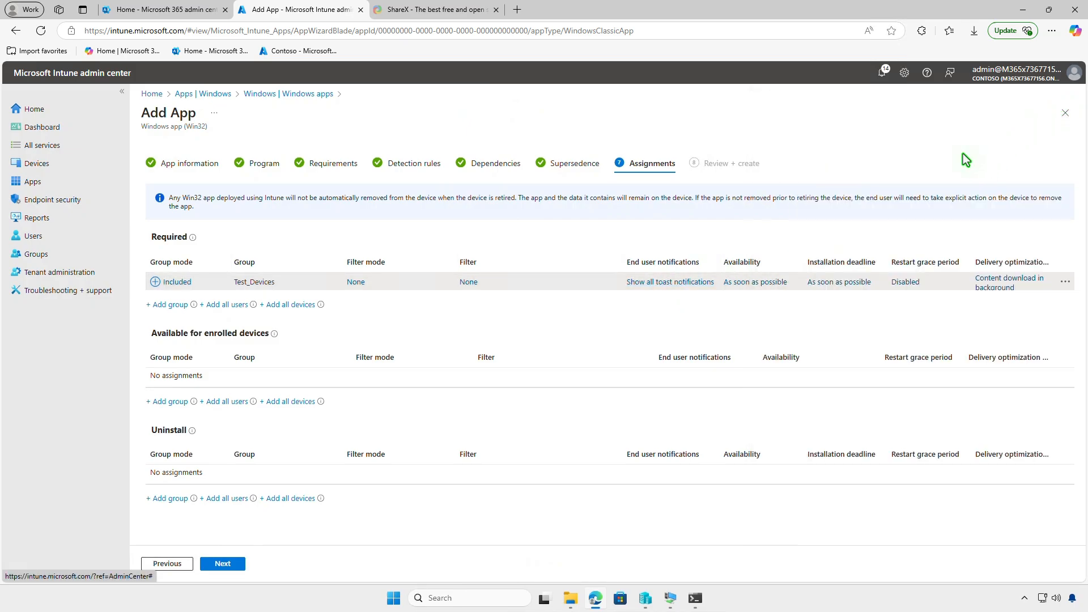
pyautogui.click(223, 564)
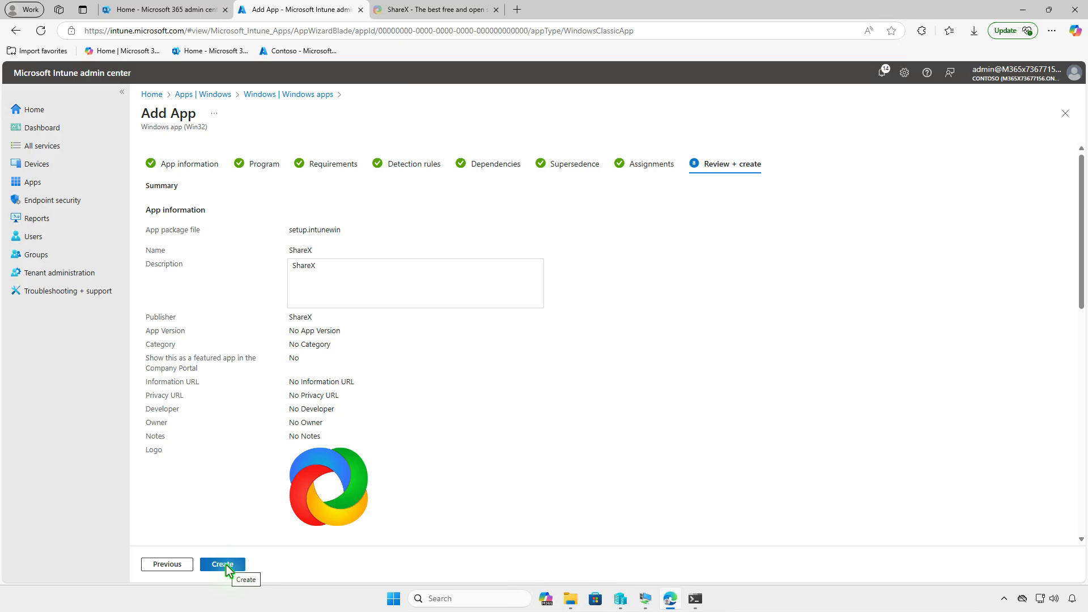
pyautogui.click(222, 565)
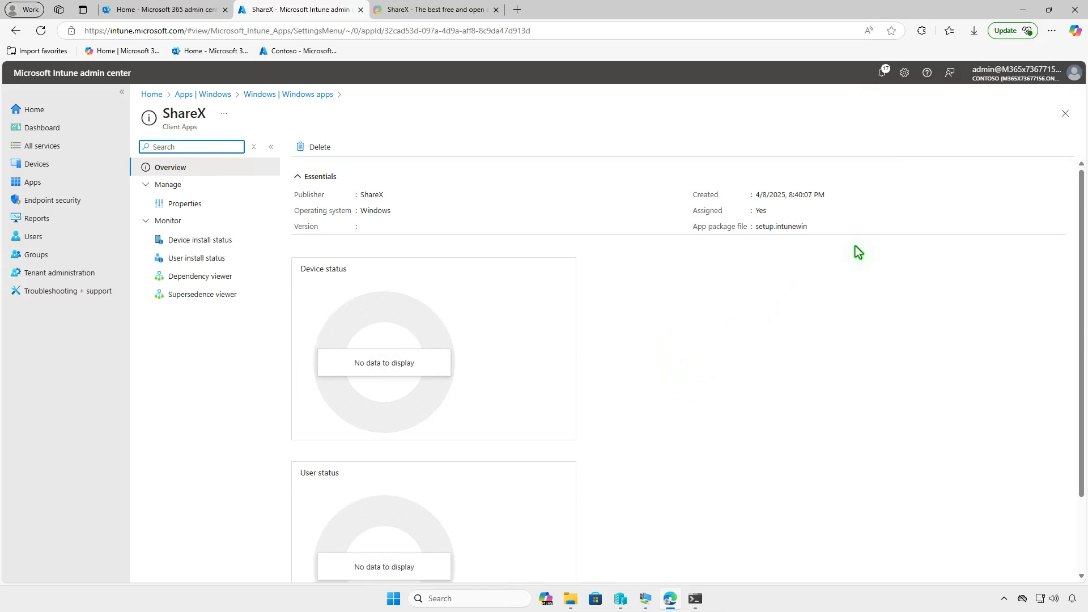
# Switch to the WIN10-CTL virtual machine and view the device sync status in the info of its Contoso work account connection
pyautogui.click(1023, 9)
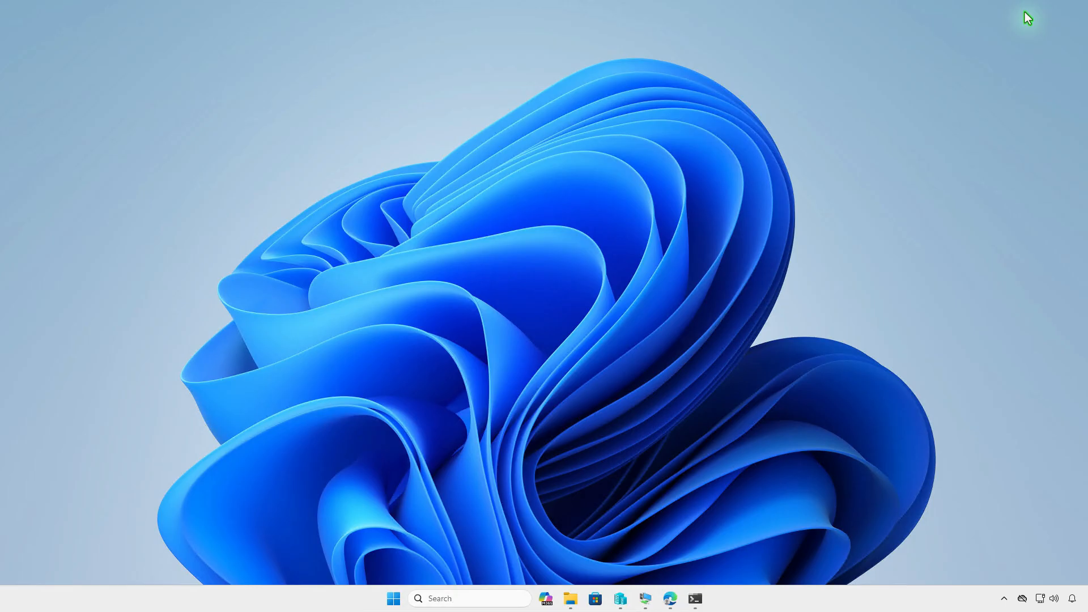
pyautogui.click(648, 599)
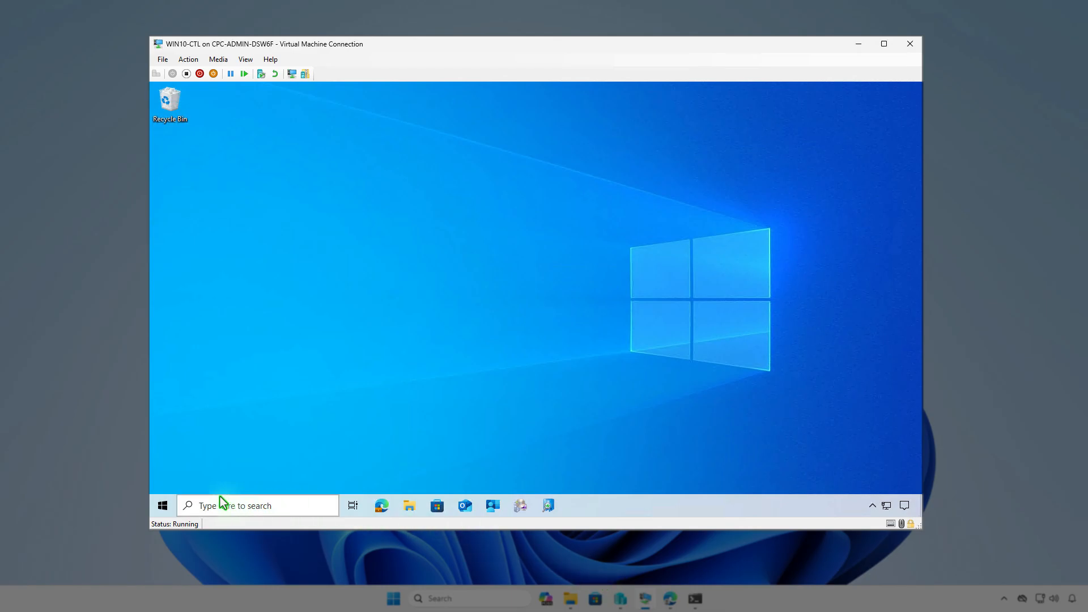
pyautogui.click(157, 509)
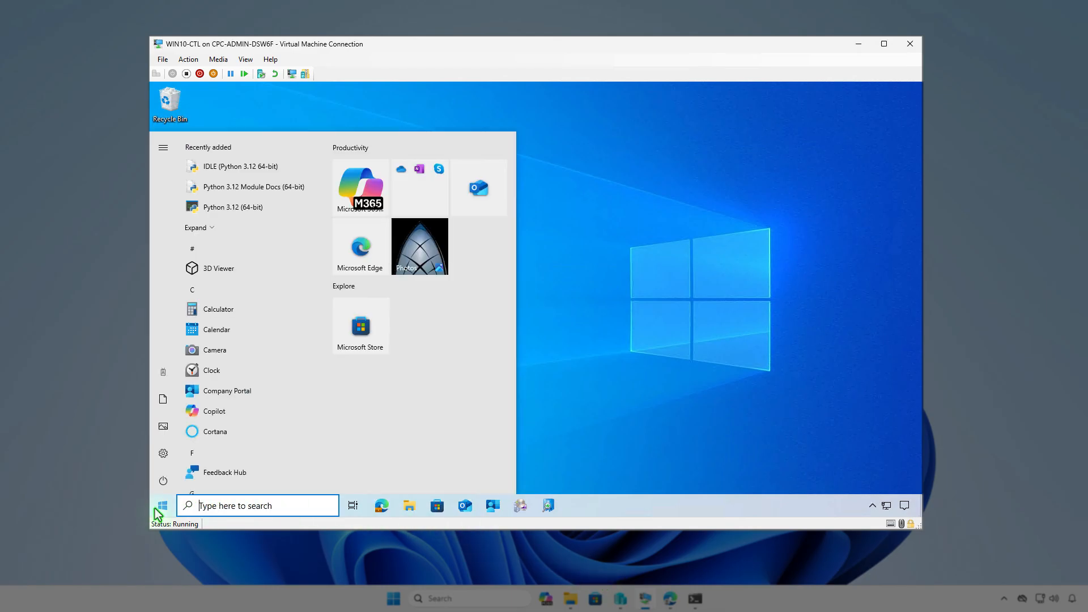
pyautogui.click(163, 372)
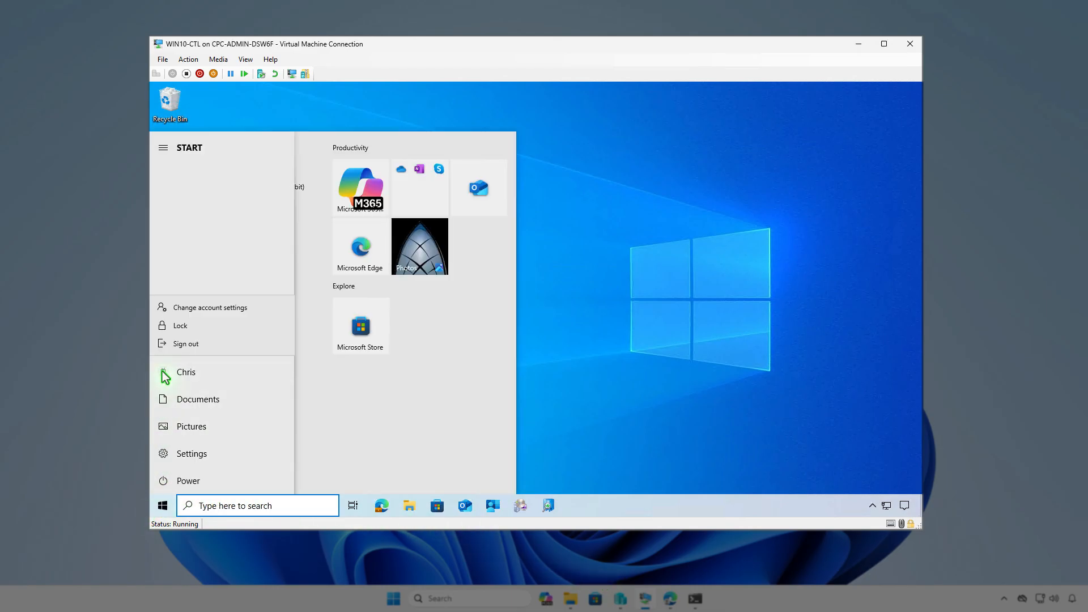
pyautogui.click(251, 310)
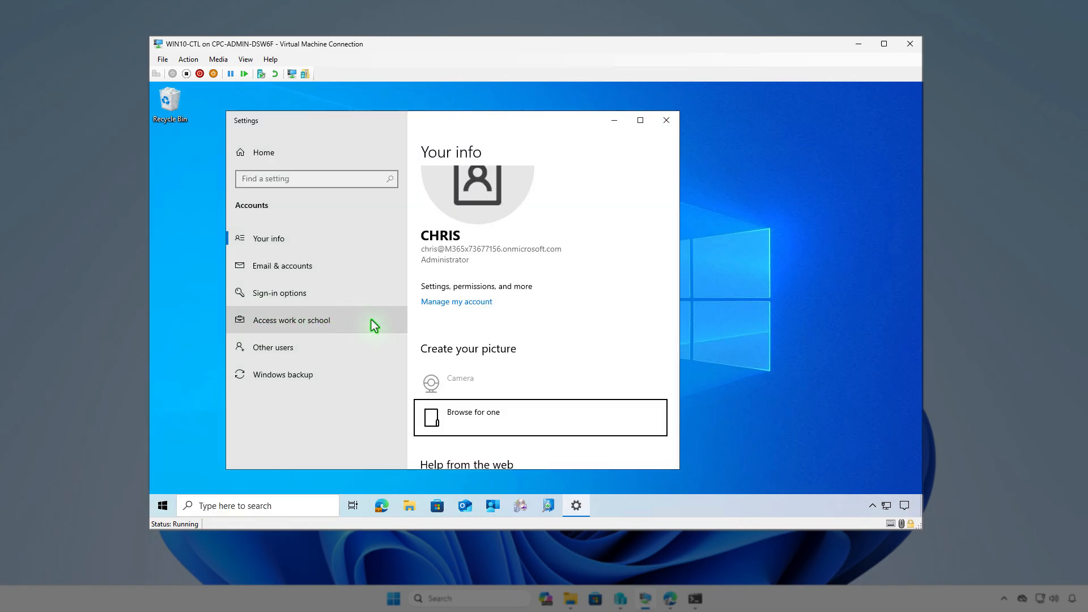
pyautogui.click(371, 320)
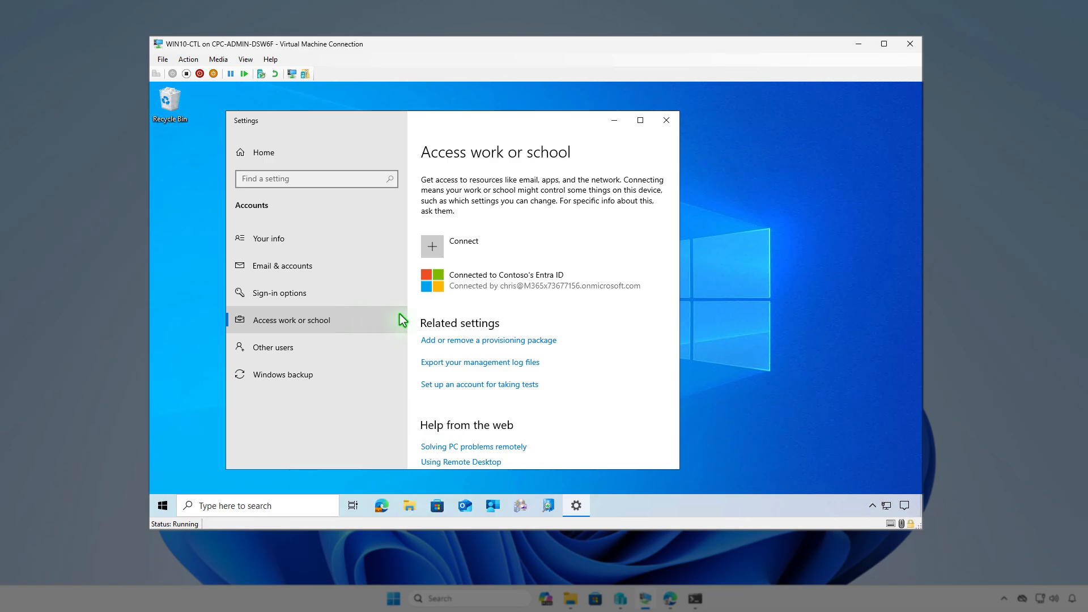
pyautogui.click(599, 279)
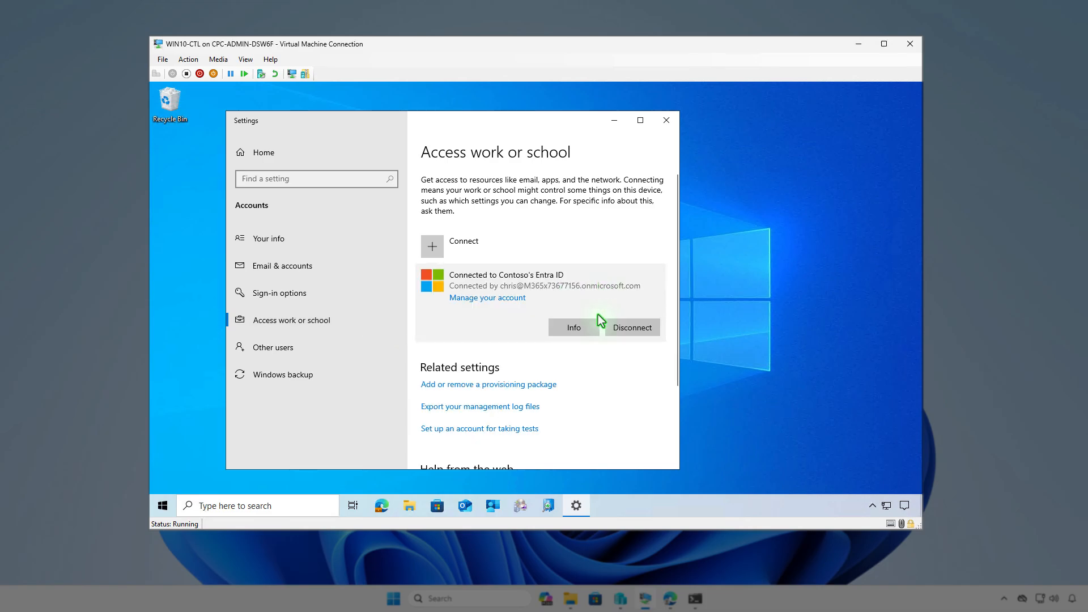
pyautogui.click(593, 332)
pyautogui.scroll(-5, 576, 334)
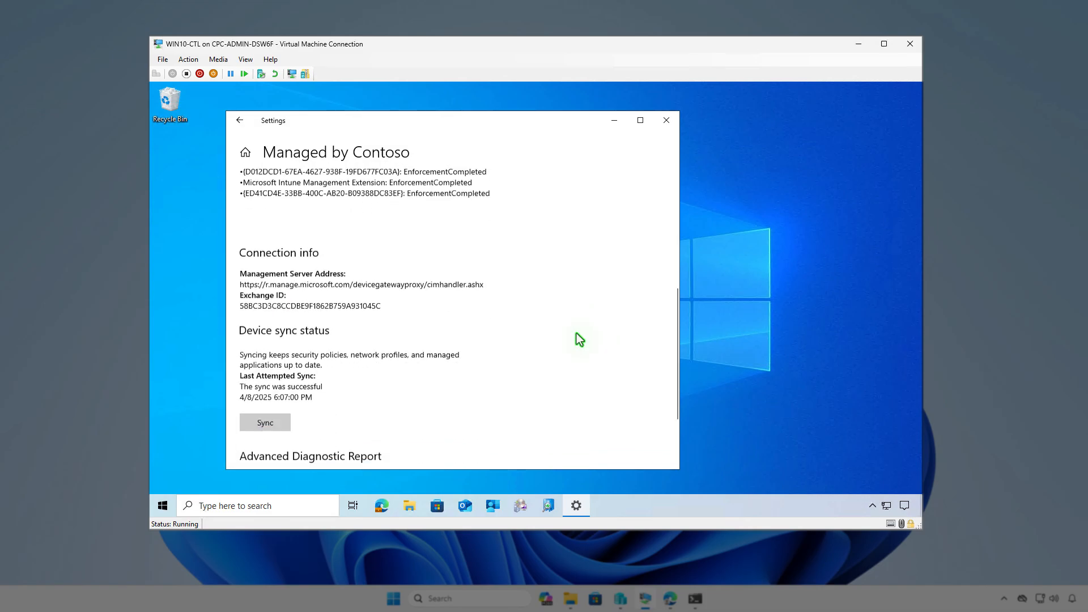
pyautogui.scroll(-2, 577, 335)
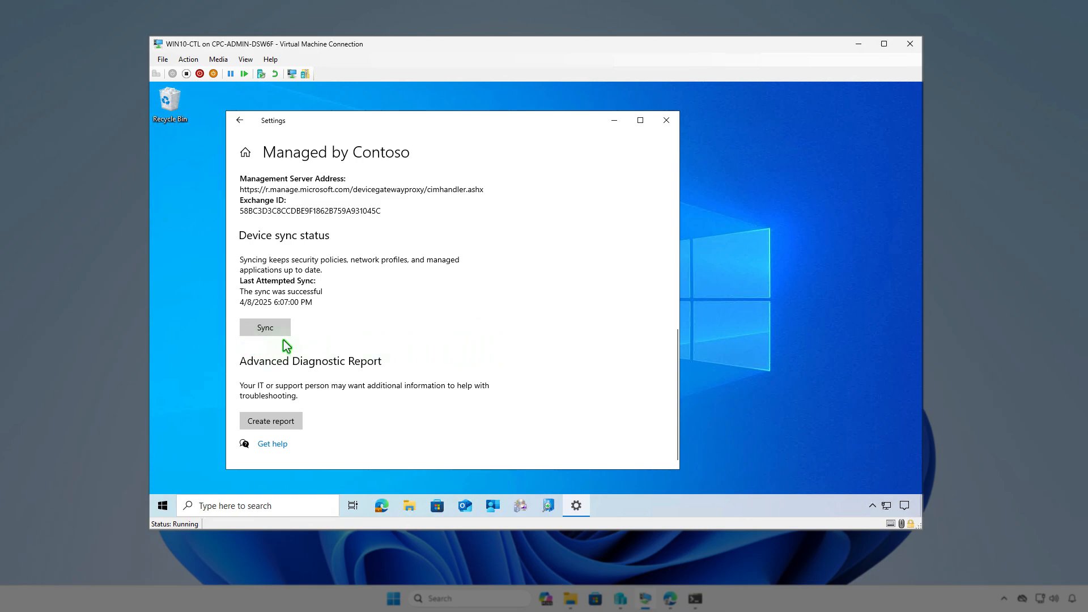
# Minimize the account settings and sync the device from Company Portal's settings
pyautogui.click(615, 122)
pyautogui.click(492, 505)
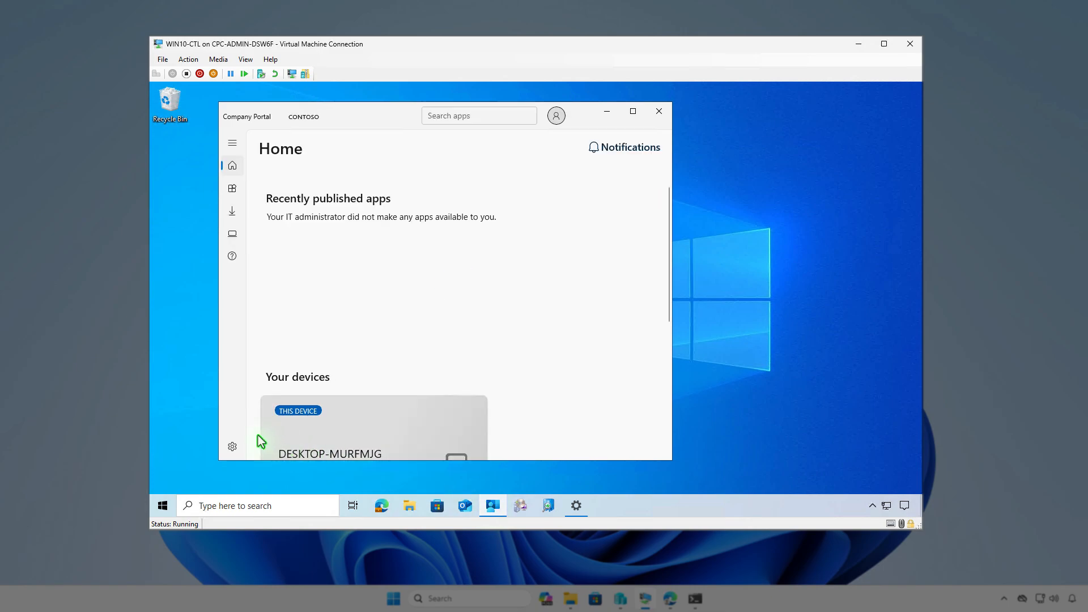
pyautogui.click(233, 447)
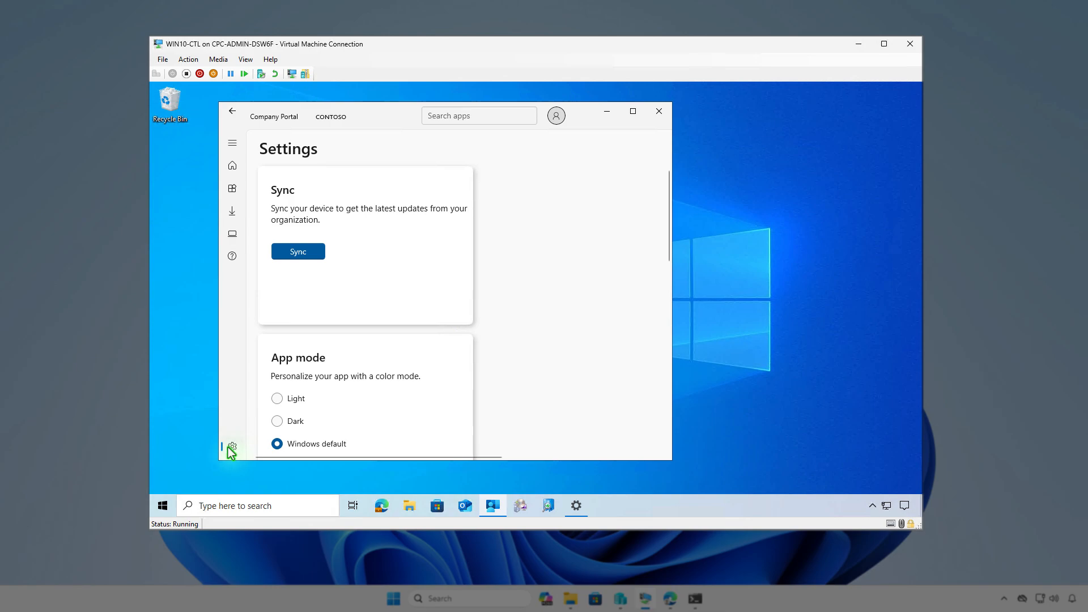
pyautogui.click(310, 255)
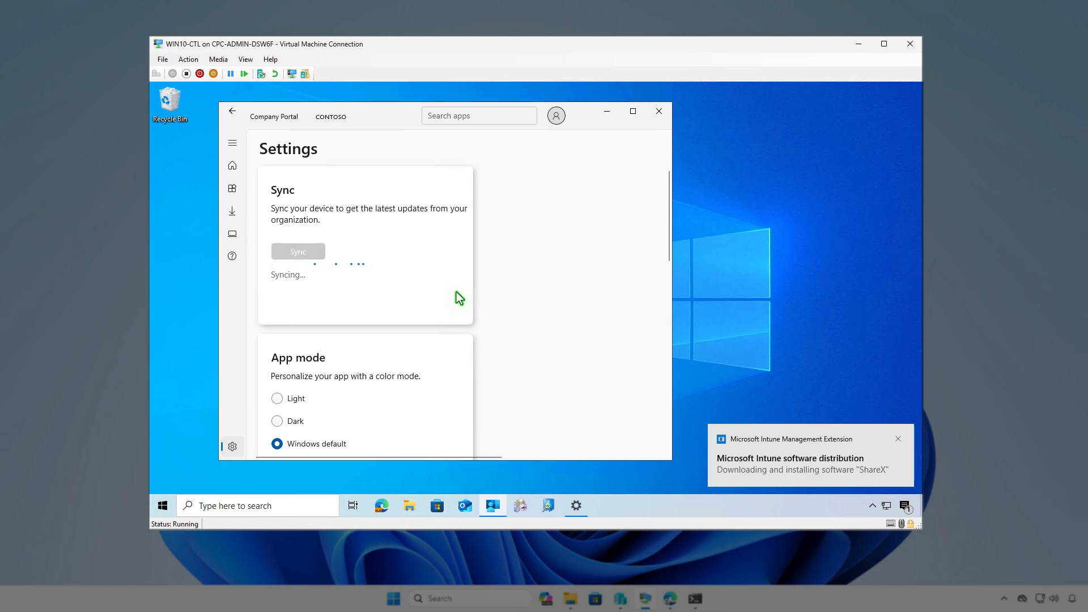
# Check the virtual machine's notifications for the ShareX installation, and search its installed apps list for "share"
pyautogui.click(904, 506)
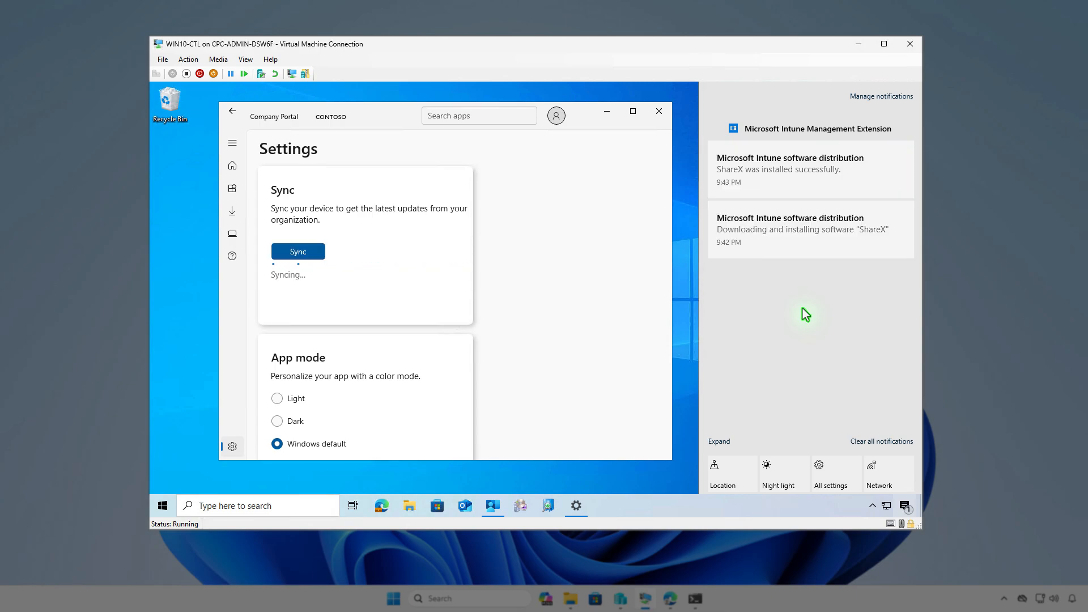
pyautogui.click(607, 116)
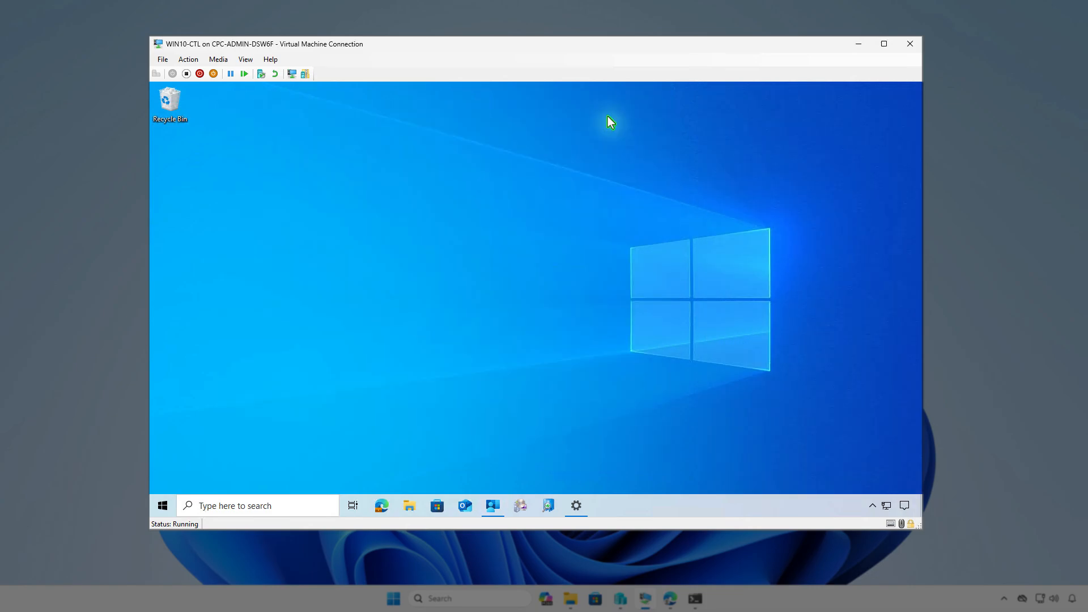
pyautogui.rightClick(163, 505)
pyautogui.click(230, 192)
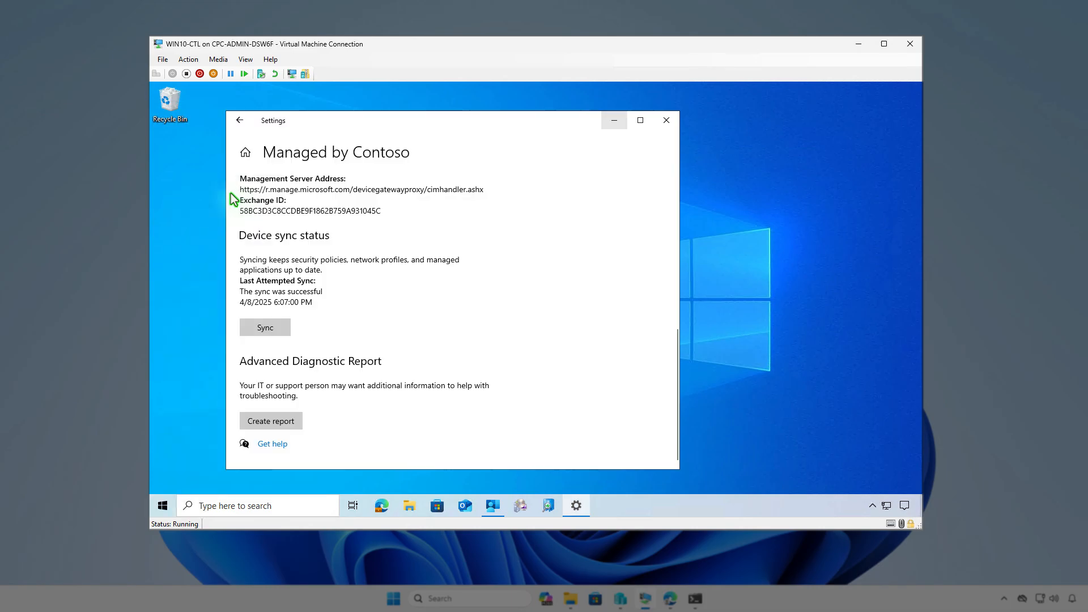
pyautogui.click(549, 339)
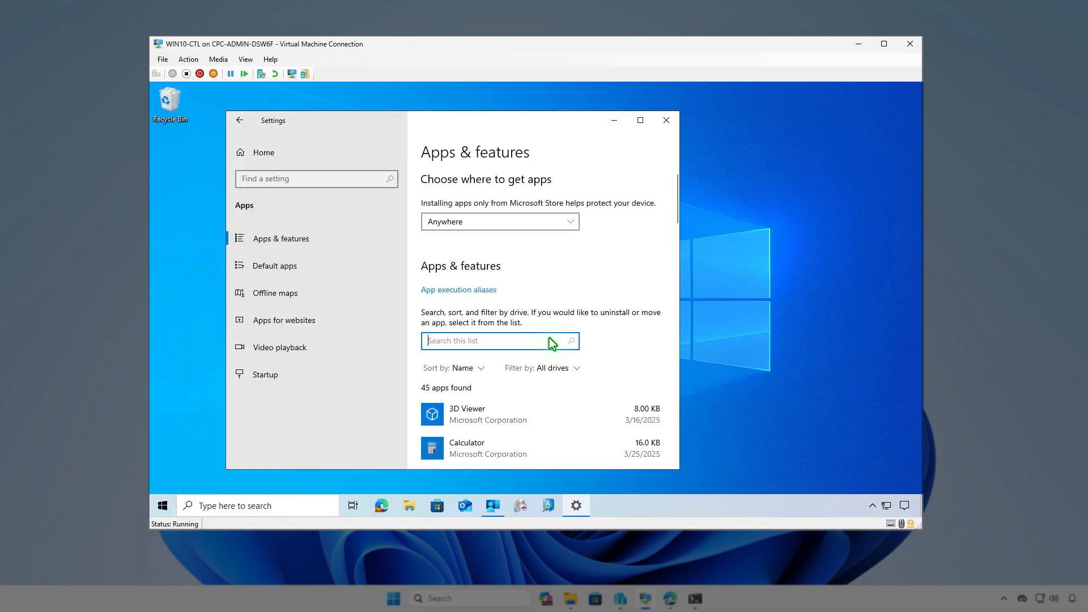
pyautogui.write('sha')
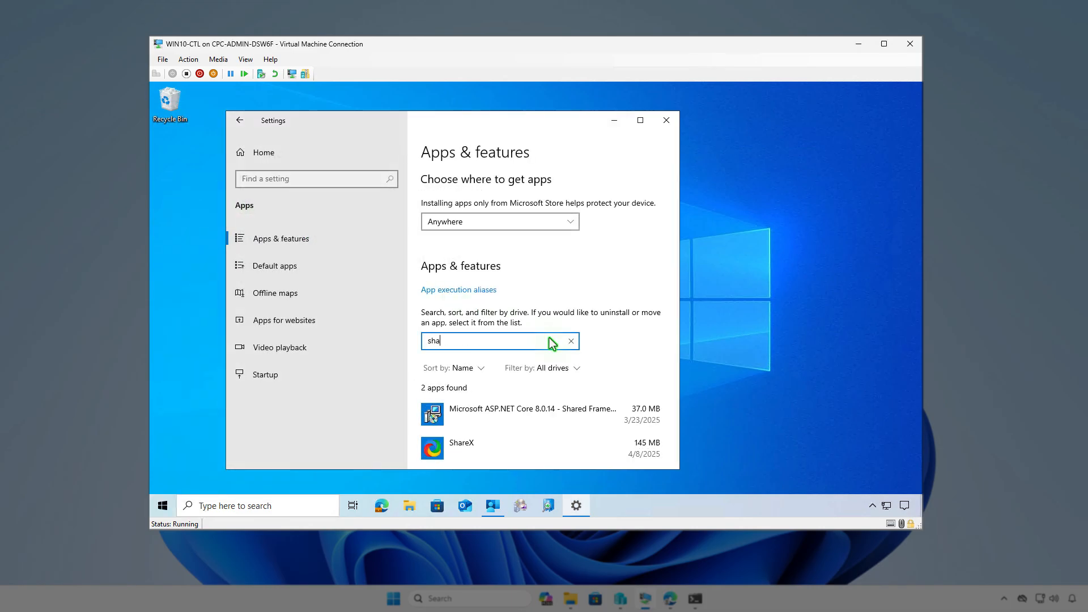
pyautogui.write('rex')
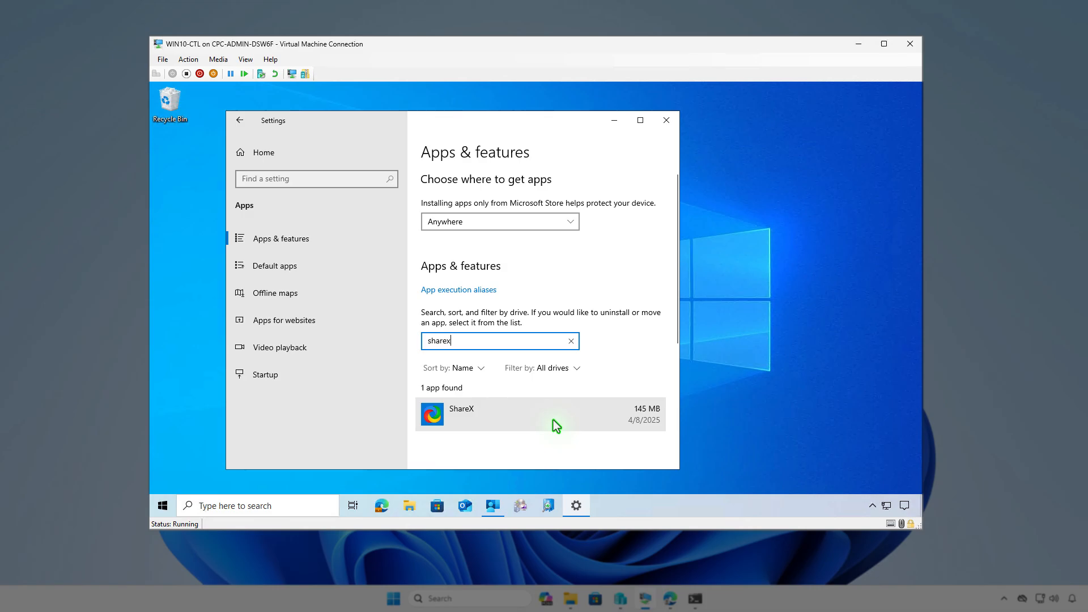
# Complete the installed apps search as "sharex", and minimize the settings window and the WIN10-CTL virtual machine
pyautogui.click(616, 122)
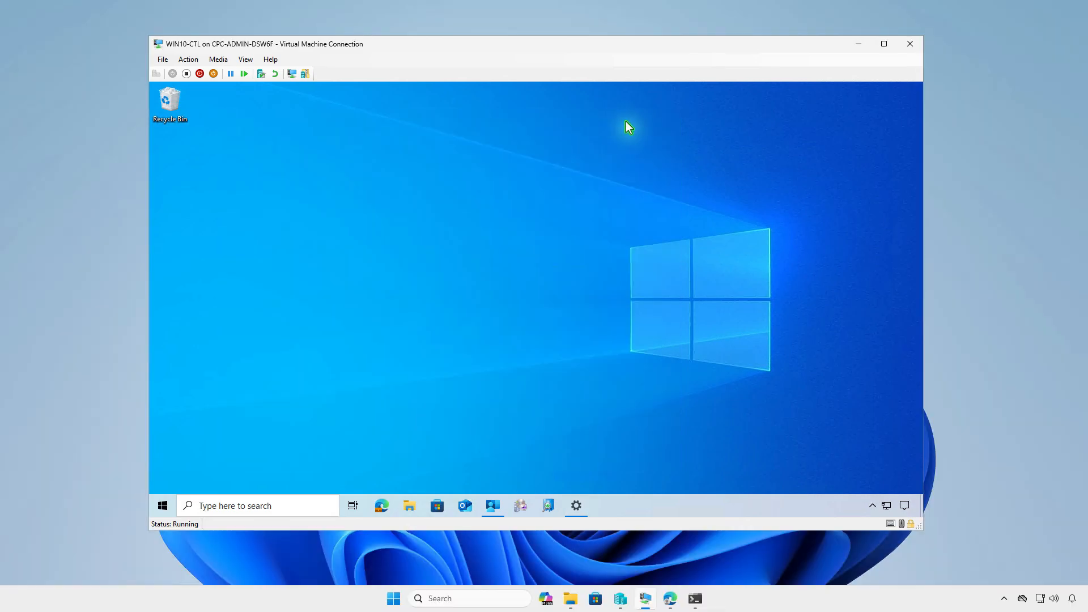
pyautogui.click(856, 45)
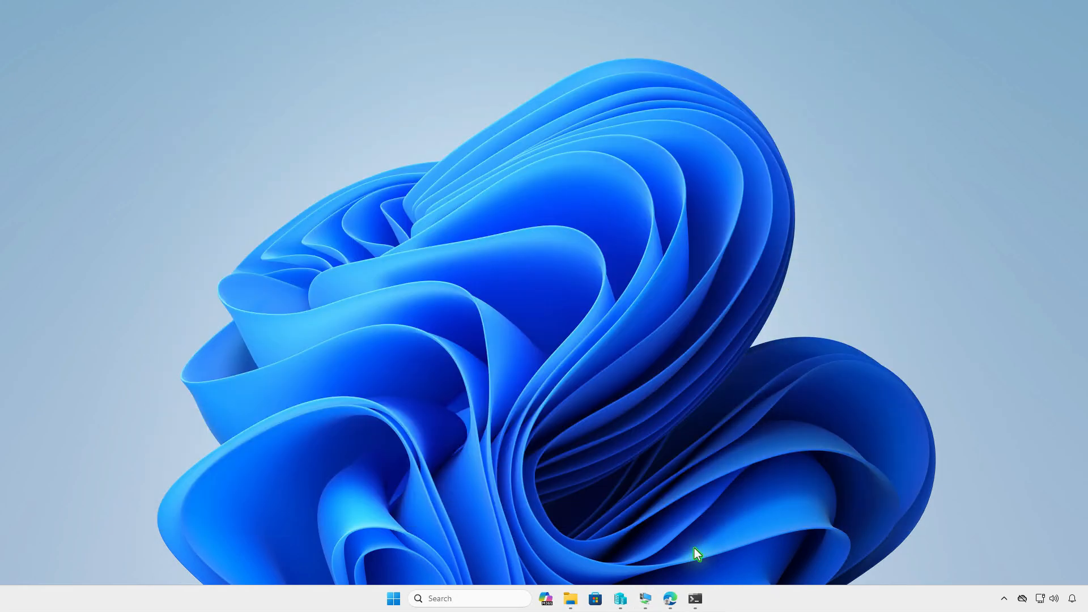
# Switch to the Intune admin center in Edge, refresh the ShareX overview, and view its device install status
pyautogui.click(673, 598)
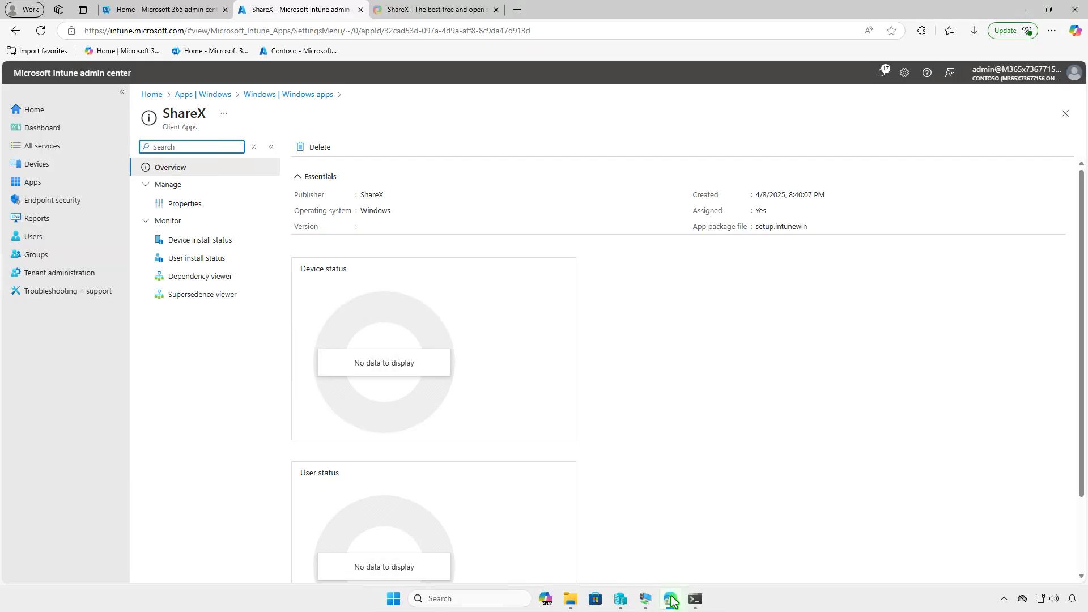
pyautogui.click(46, 35)
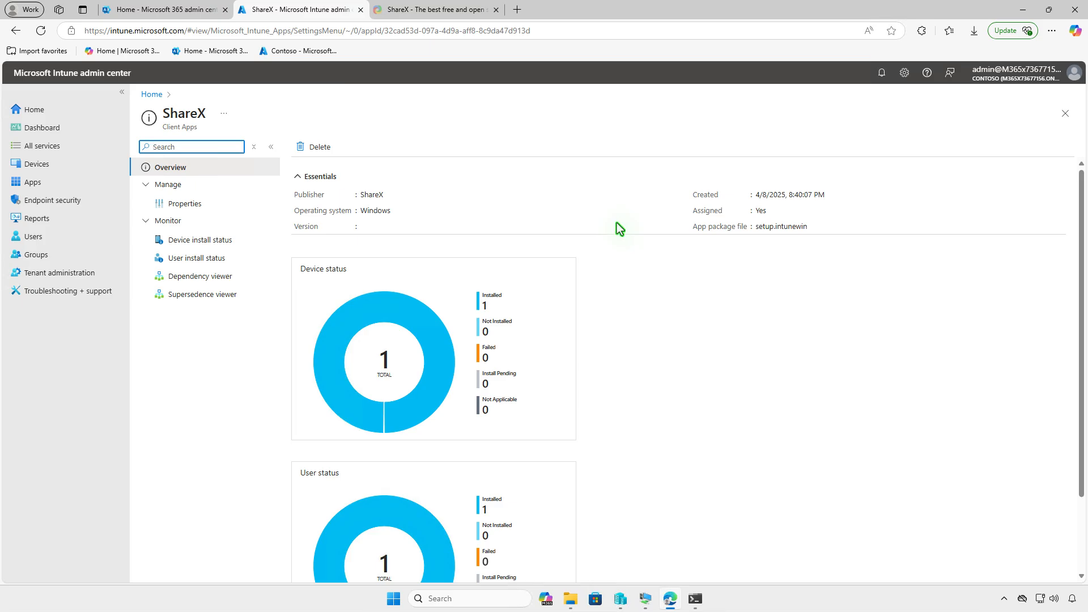
pyautogui.click(232, 239)
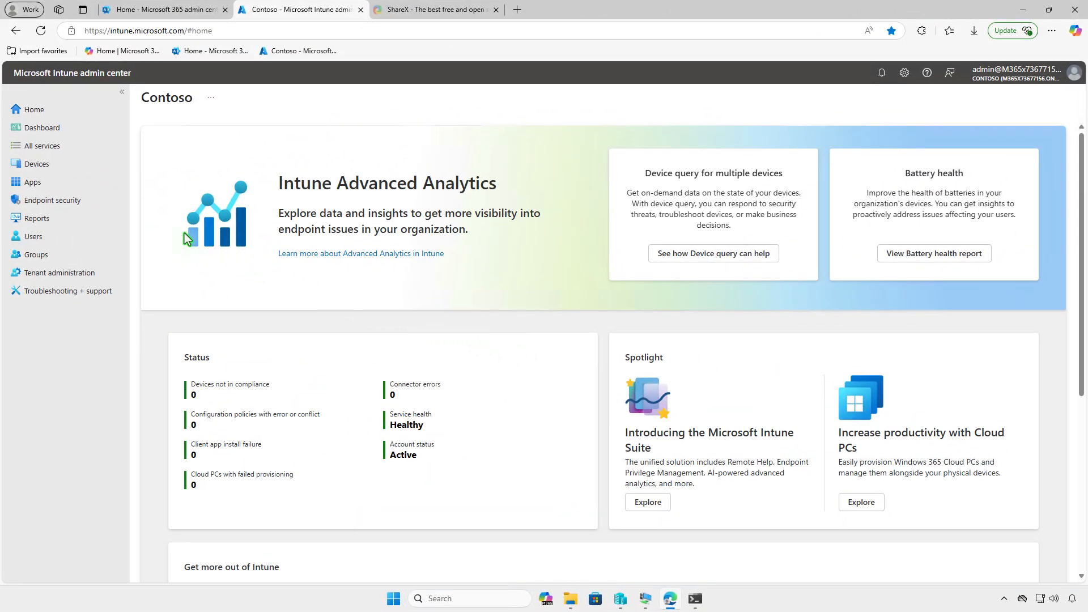
# Open the assignments of the ShareX Windows app for editing and remove Test_Devices from the Required assignments
pyautogui.click(63, 185)
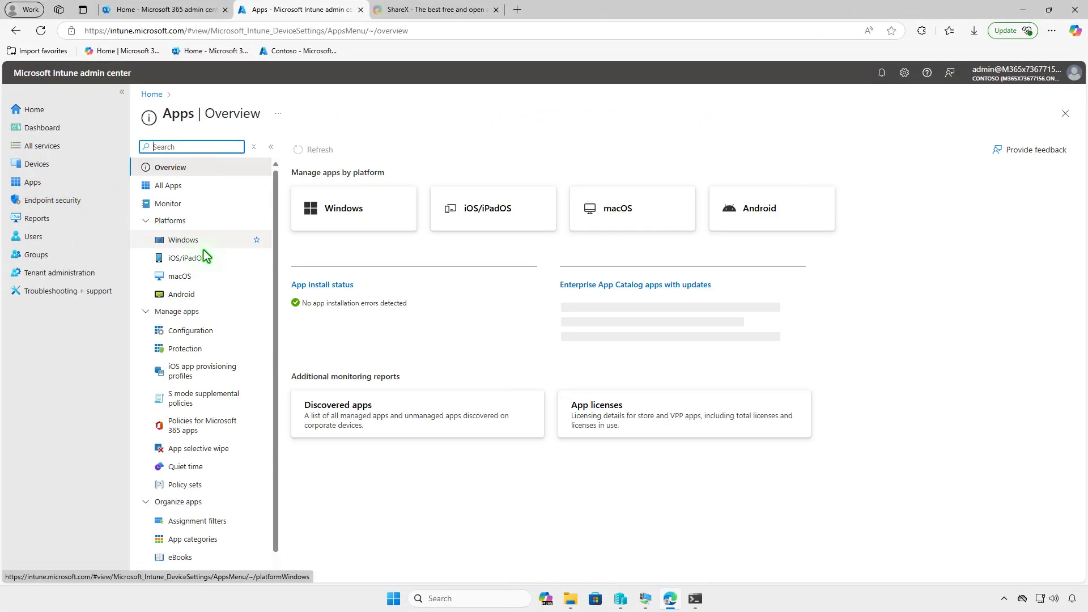
pyautogui.click(201, 242)
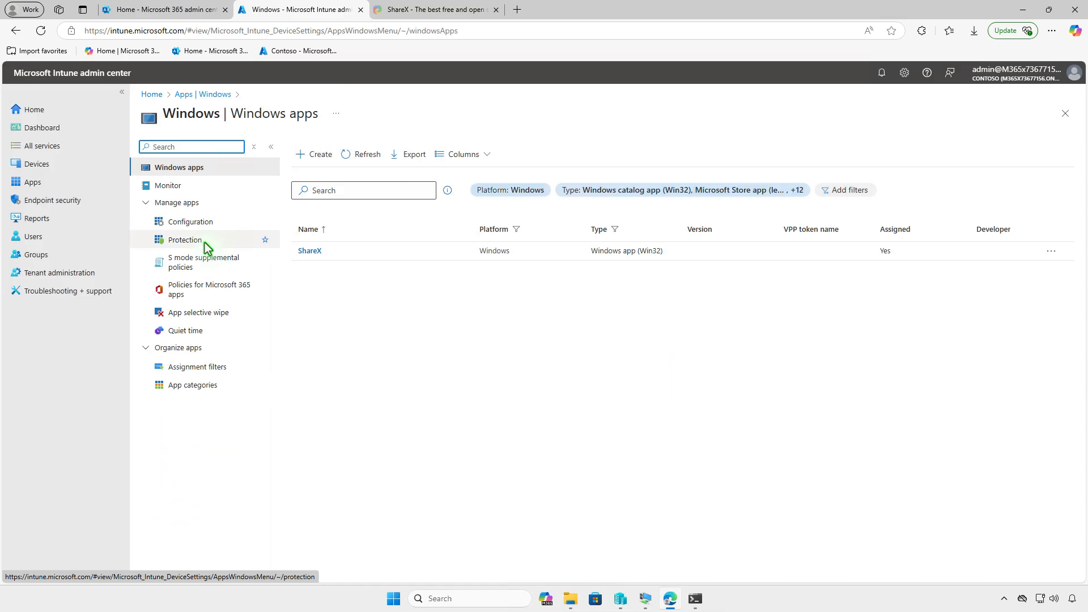
pyautogui.click(308, 252)
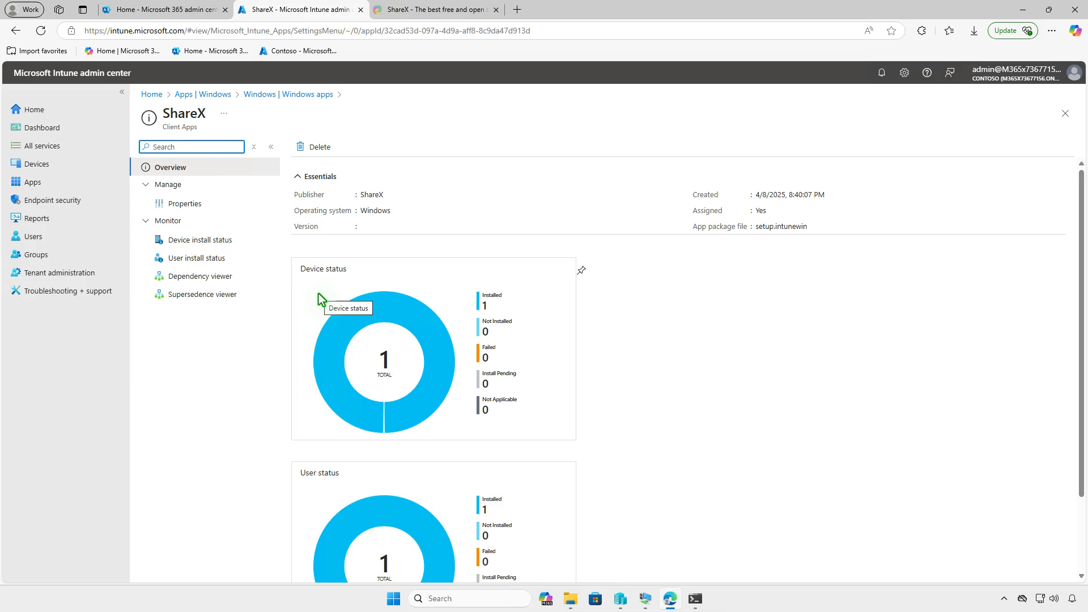
pyautogui.click(221, 204)
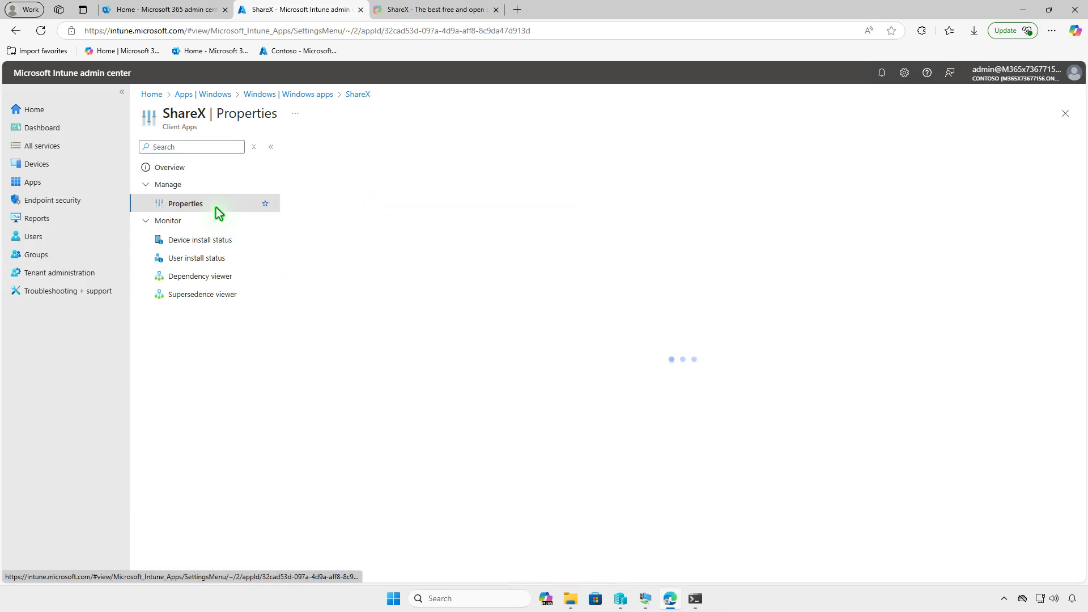
pyautogui.scroll(-10, 572, 304)
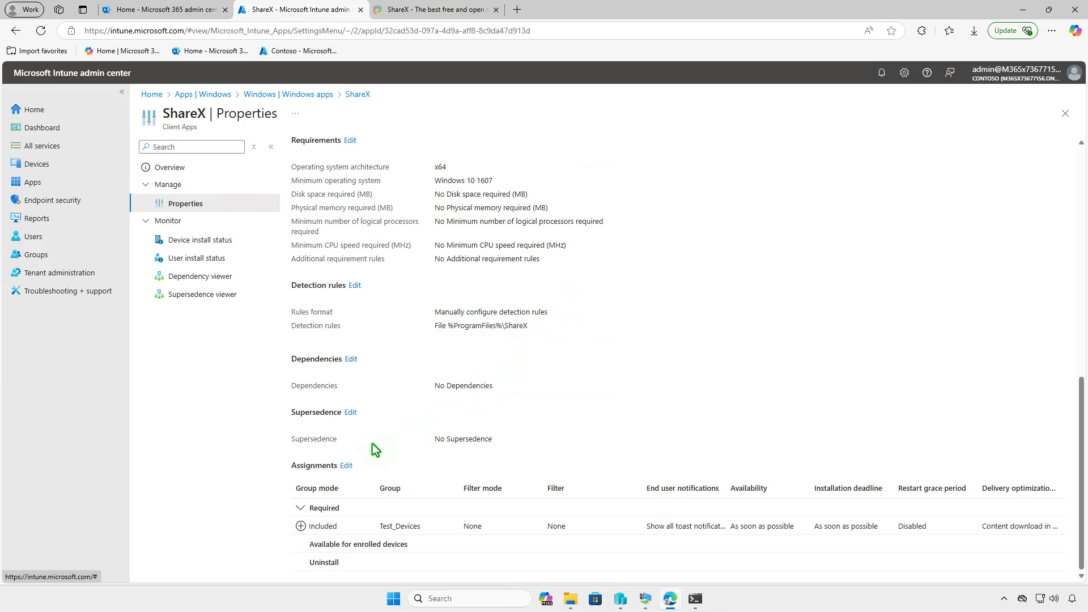
pyautogui.click(347, 465)
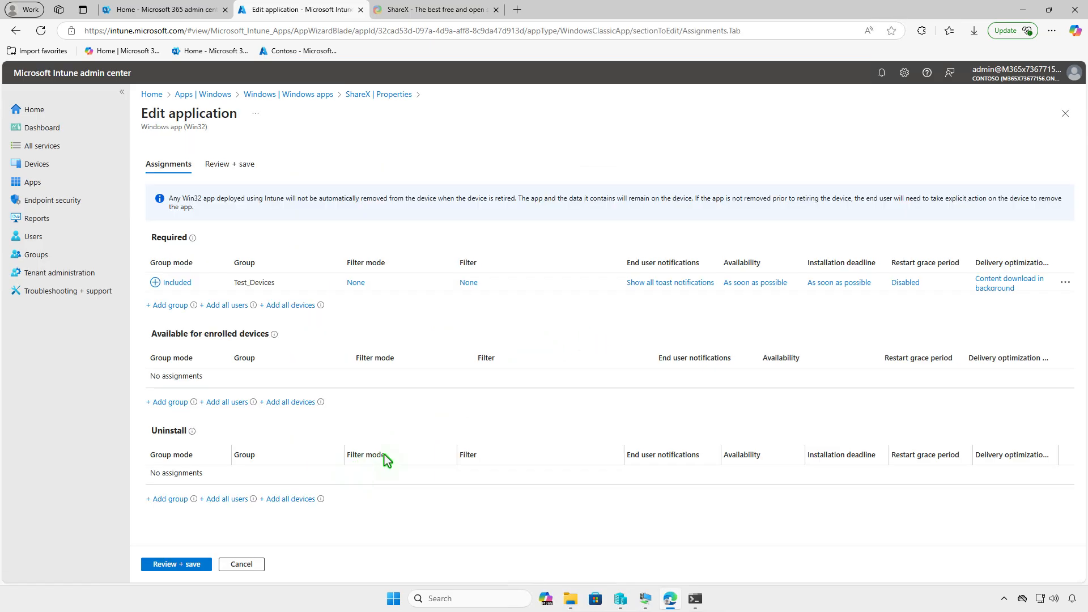
pyautogui.click(1064, 283)
pyautogui.click(980, 292)
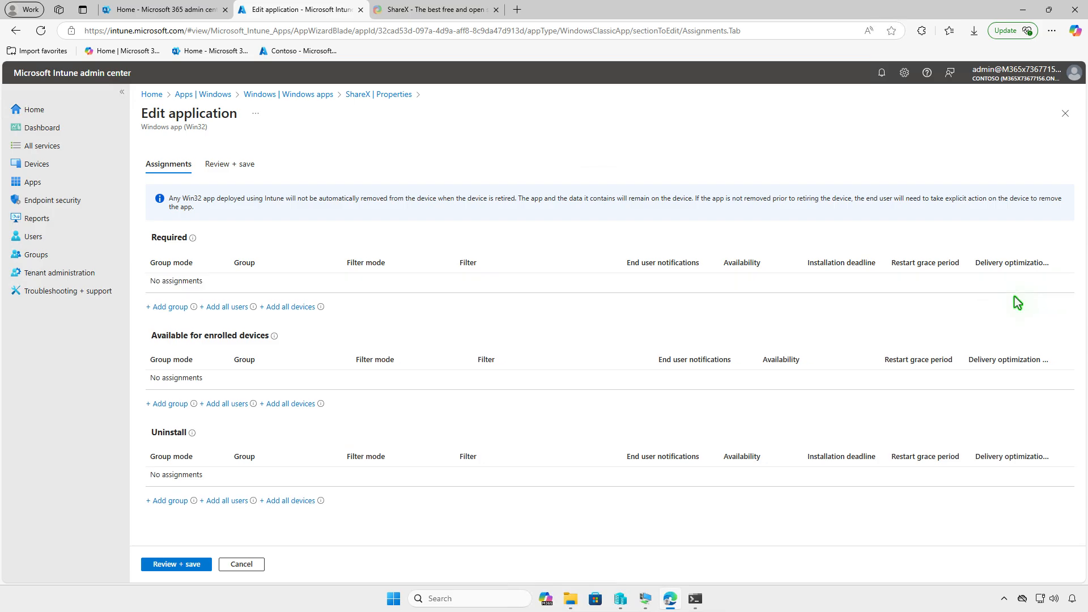
# Assign ShareX to the Test_Devices group for uninstall, and save the application
pyautogui.click(181, 502)
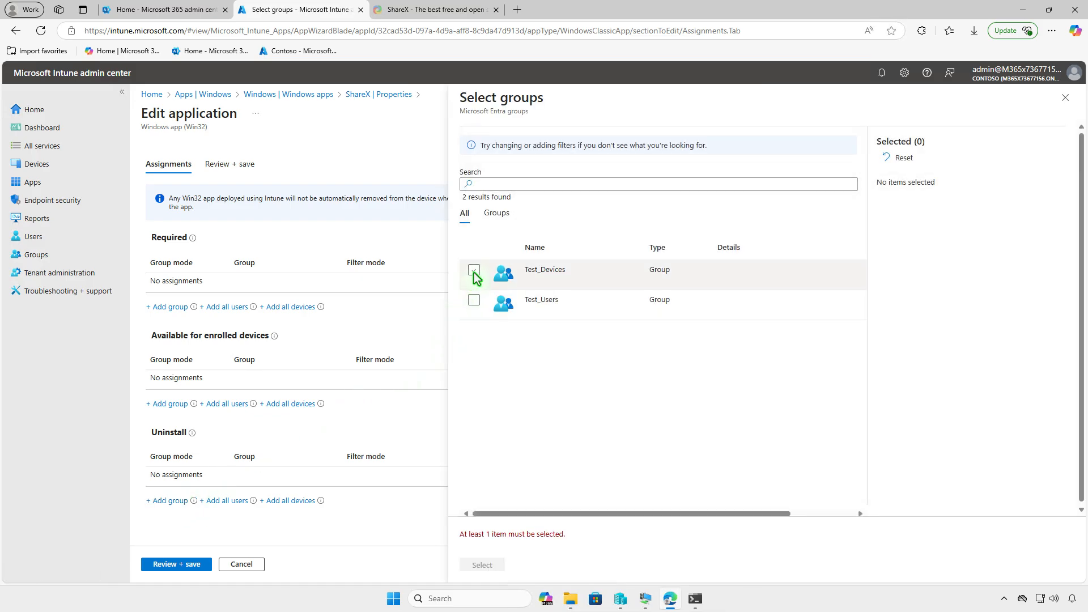
pyautogui.click(474, 271)
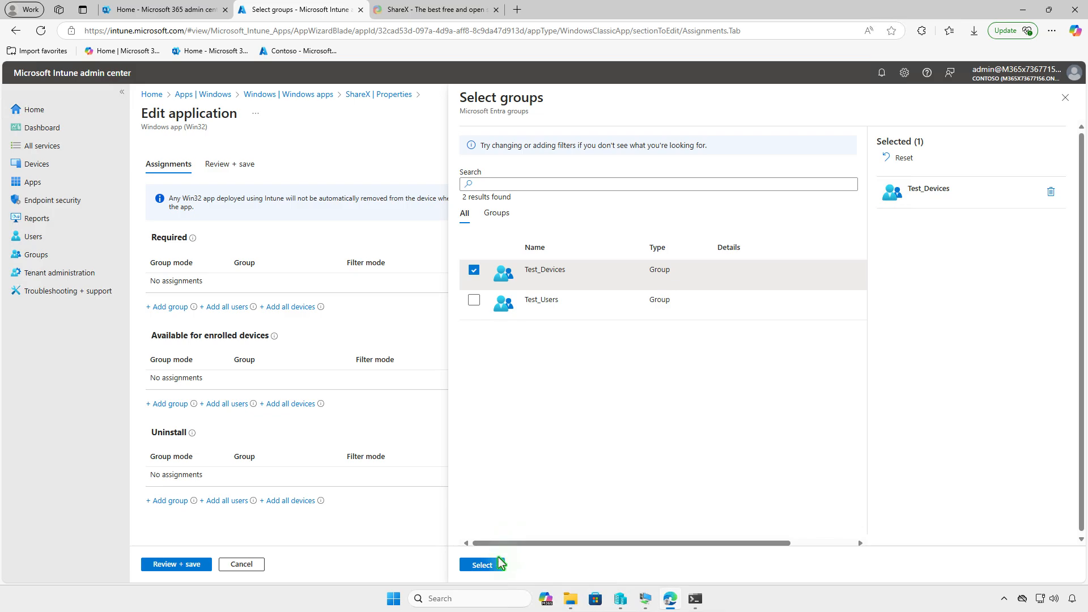
pyautogui.click(486, 564)
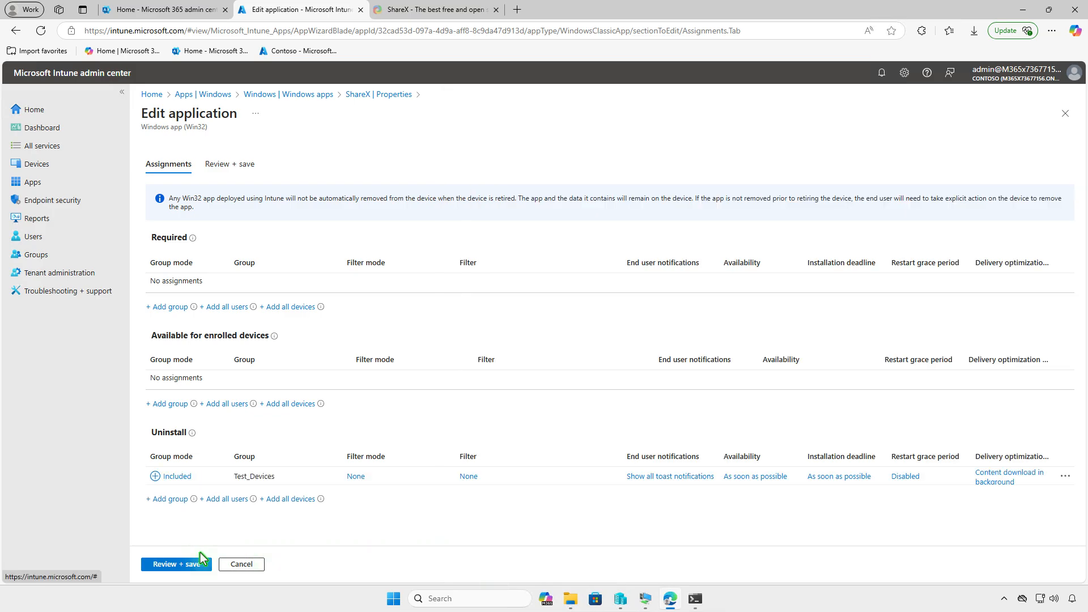
pyautogui.click(173, 564)
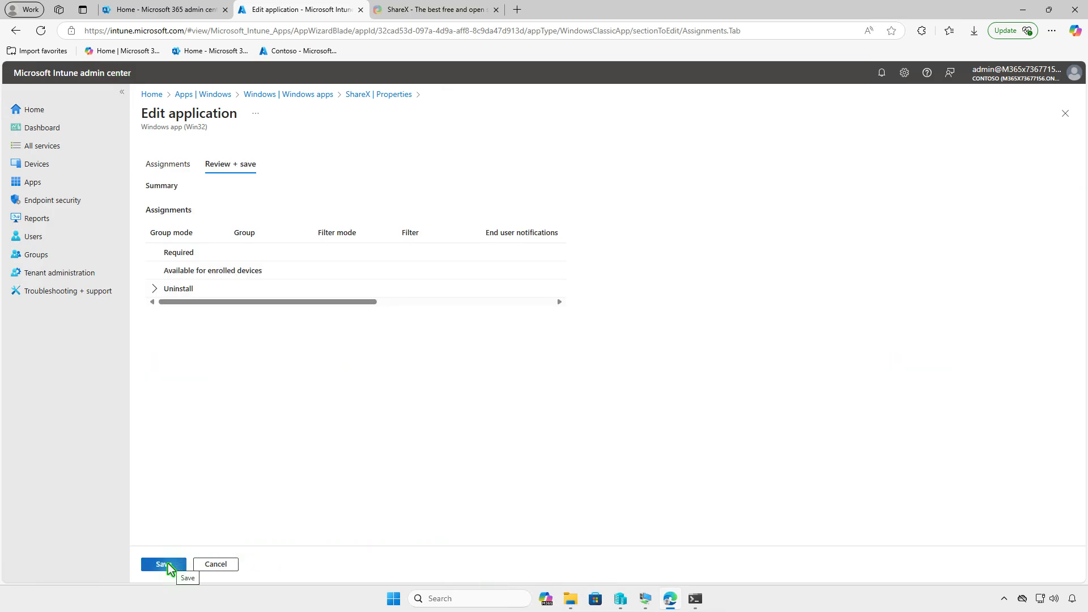
pyautogui.click(164, 565)
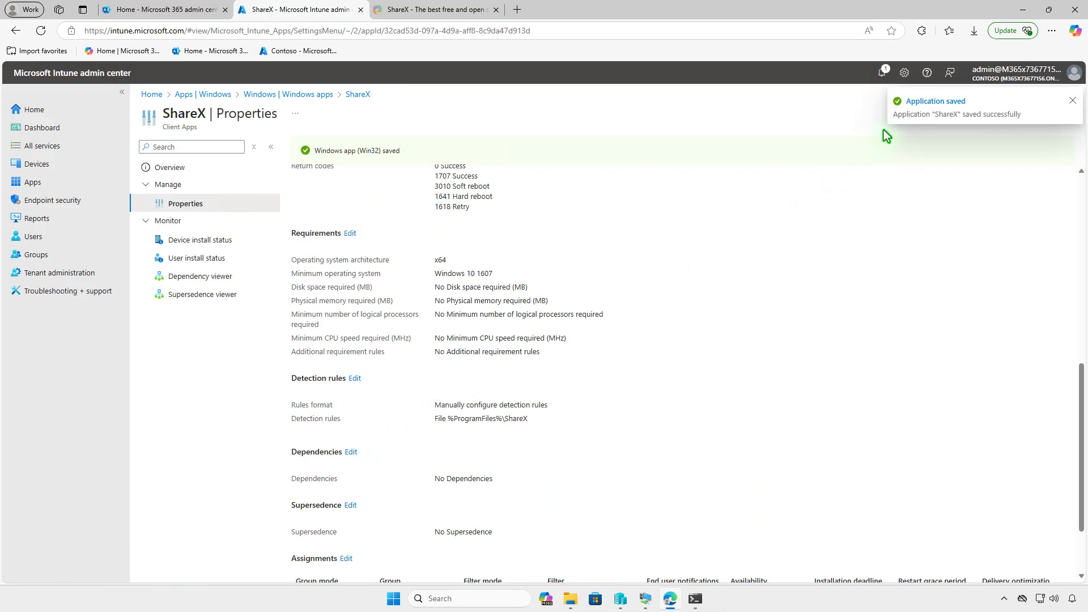
# Switch to the WIN10-CTL virtual machine, sync the device from Company Portal, and check the notifications for the ShareX uninstallation
pyautogui.click(1022, 10)
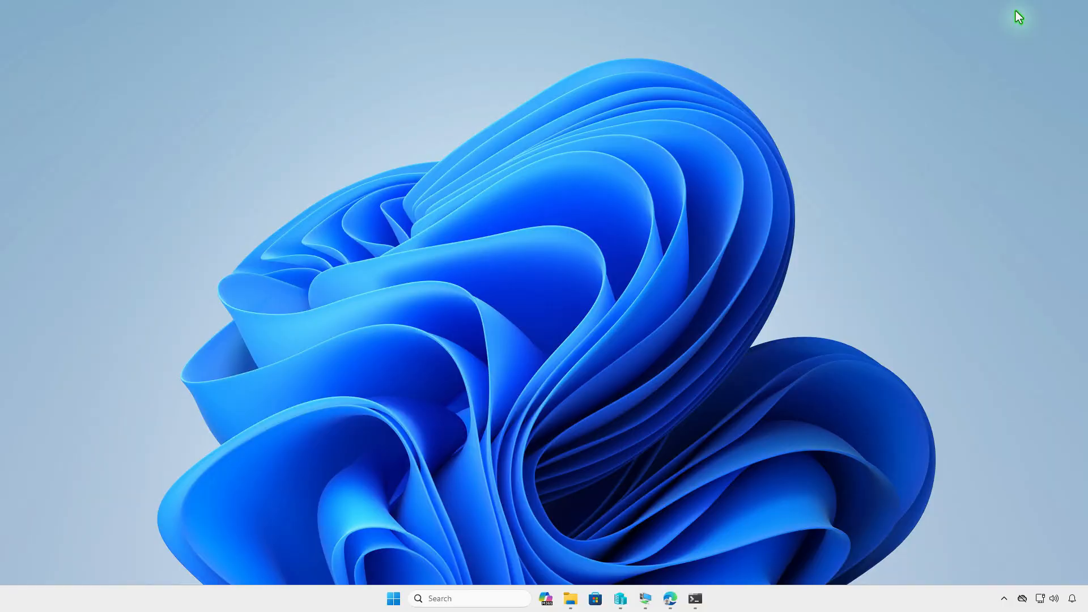
pyautogui.click(647, 597)
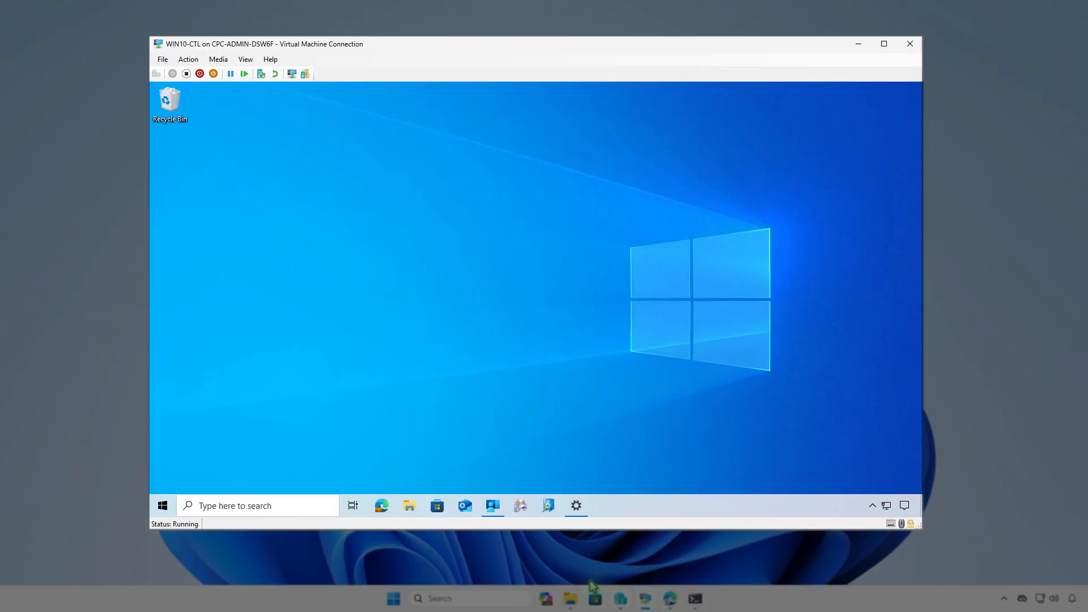
pyautogui.click(498, 510)
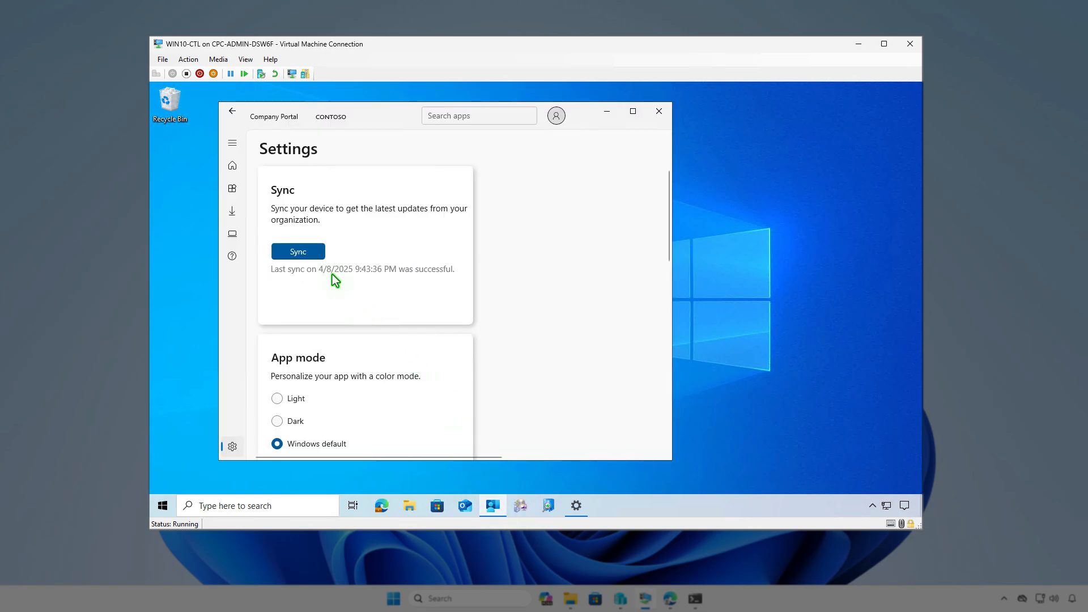
pyautogui.click(320, 251)
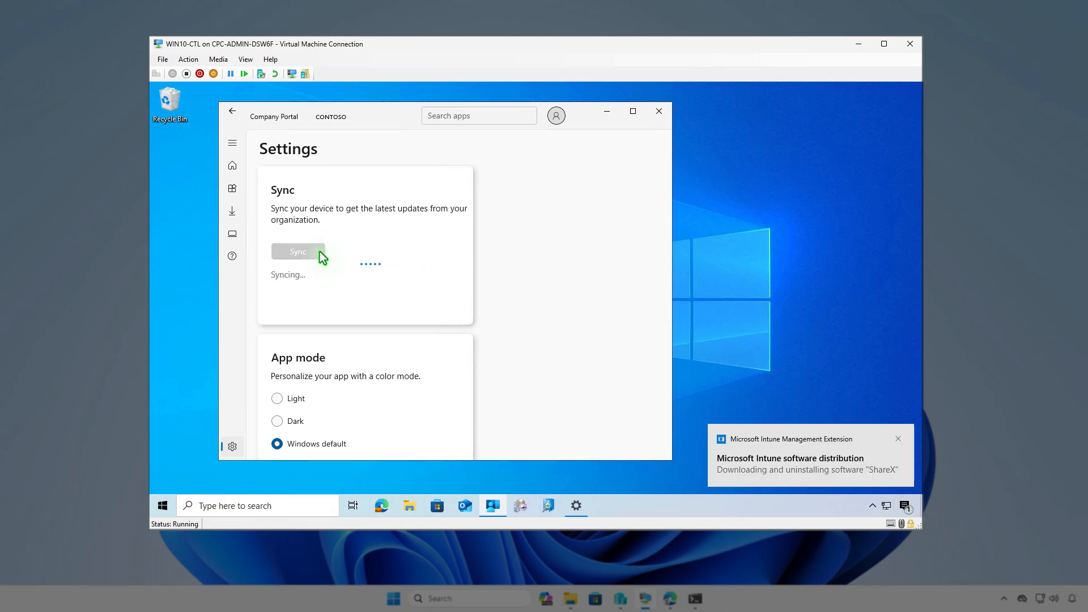
pyautogui.click(903, 506)
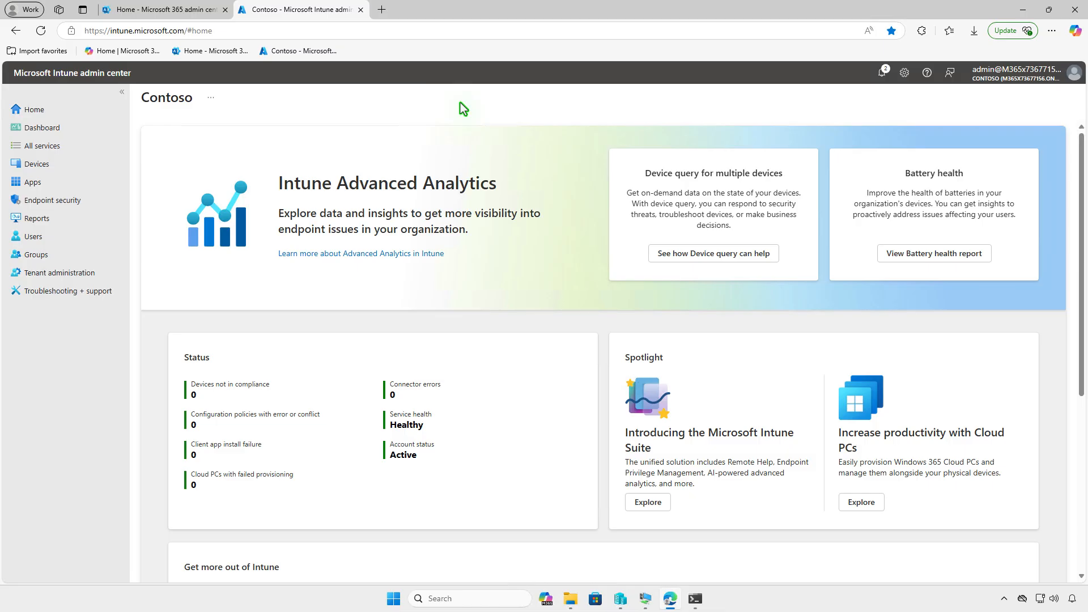
# Start creating a Windows app in Intune with the app type Microsoft Store app (new)
pyautogui.click(67, 180)
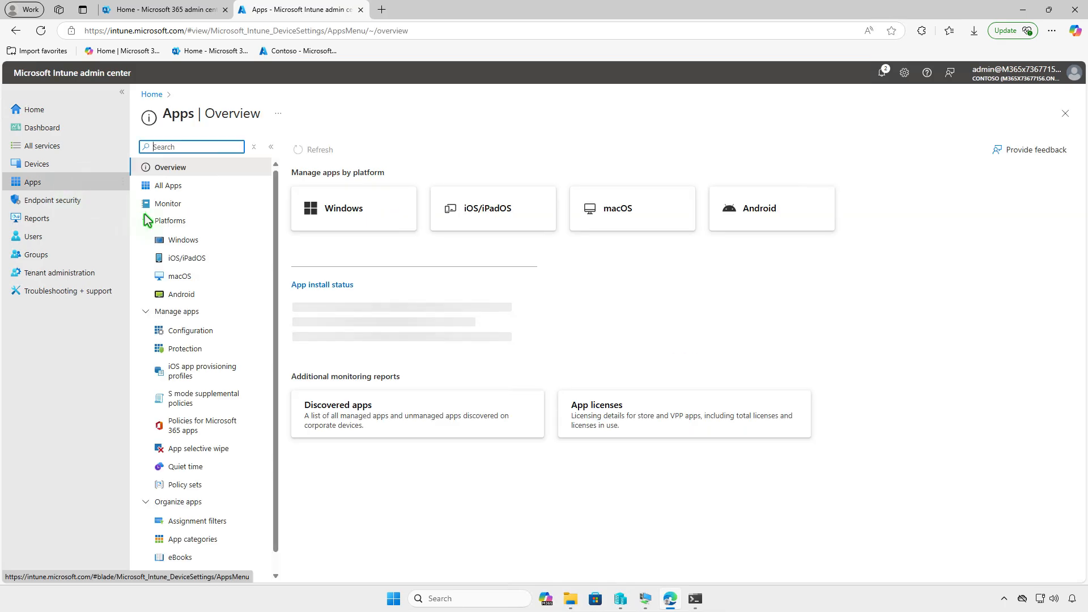
pyautogui.click(208, 239)
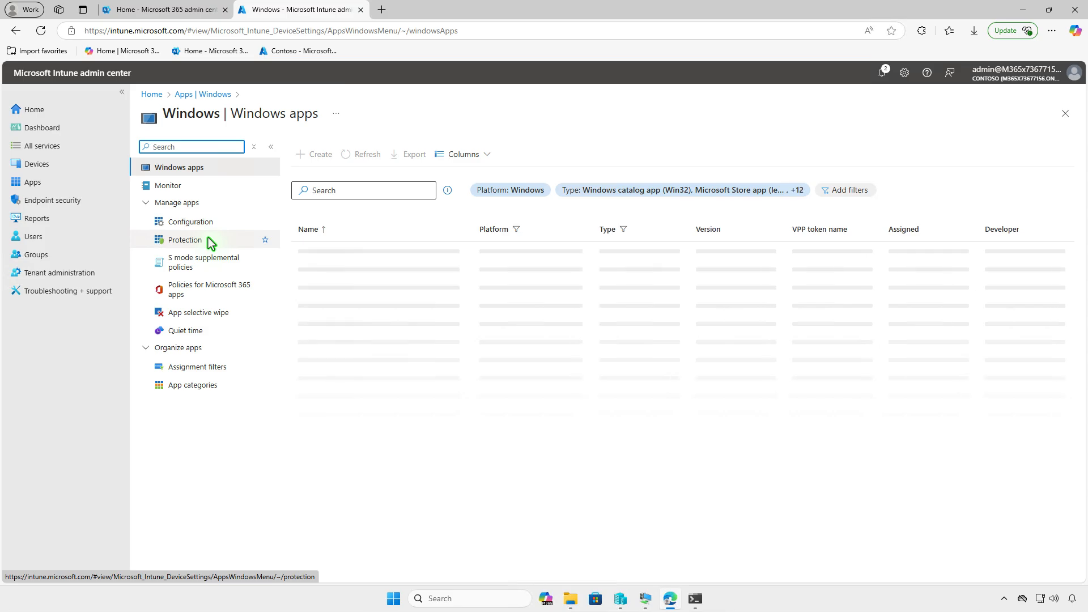
pyautogui.click(317, 163)
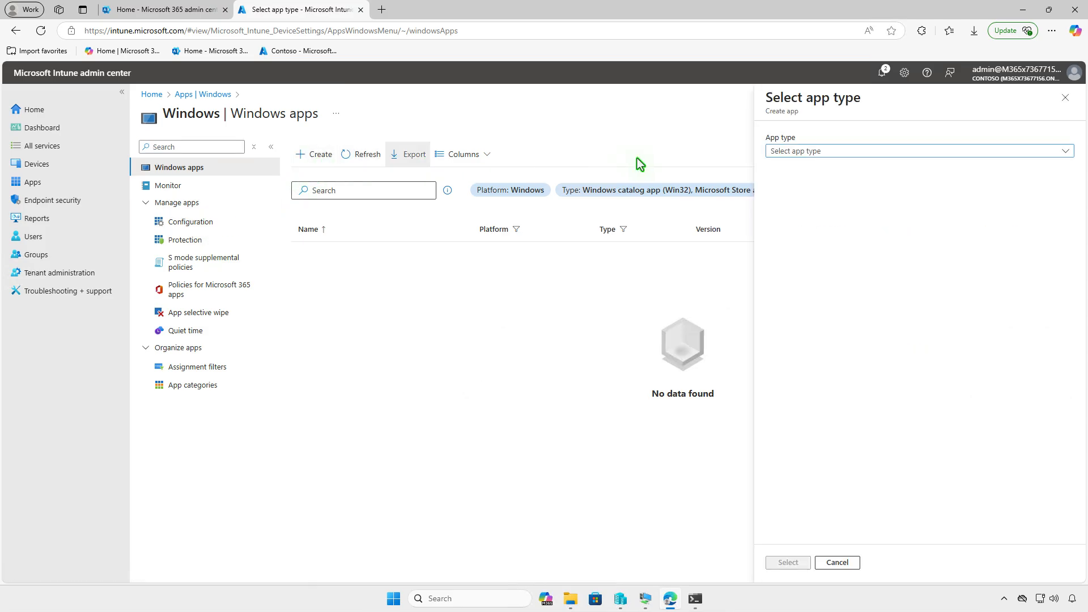
pyautogui.click(873, 149)
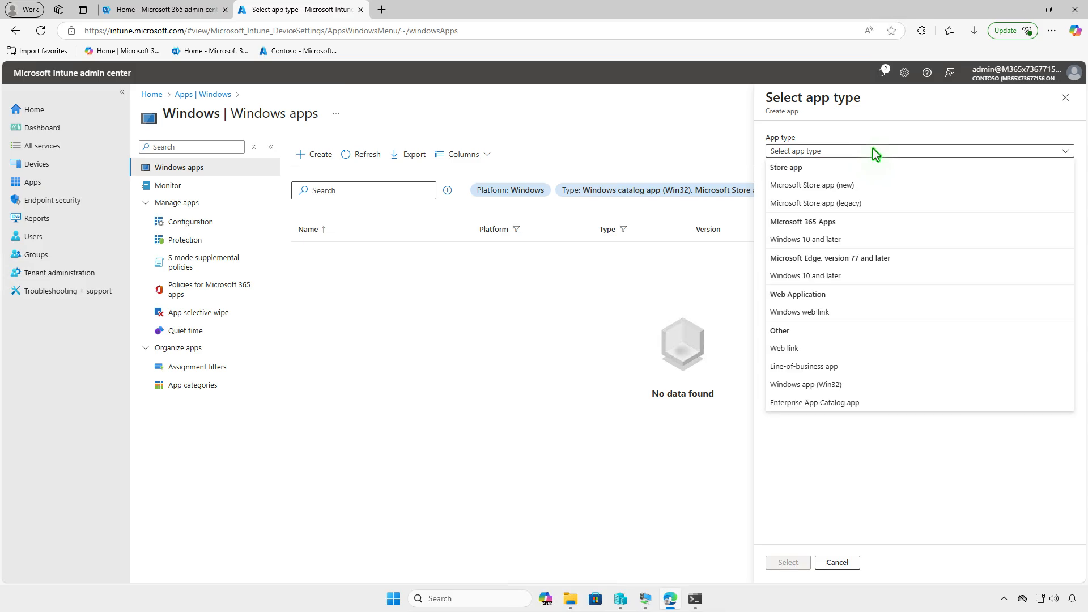
pyautogui.click(874, 185)
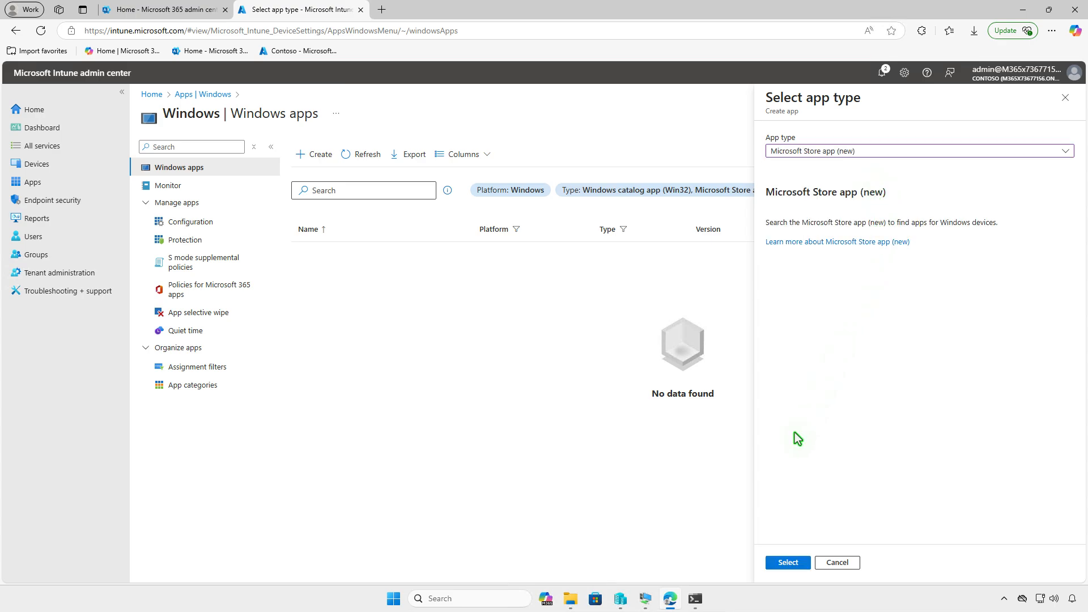
pyautogui.click(786, 561)
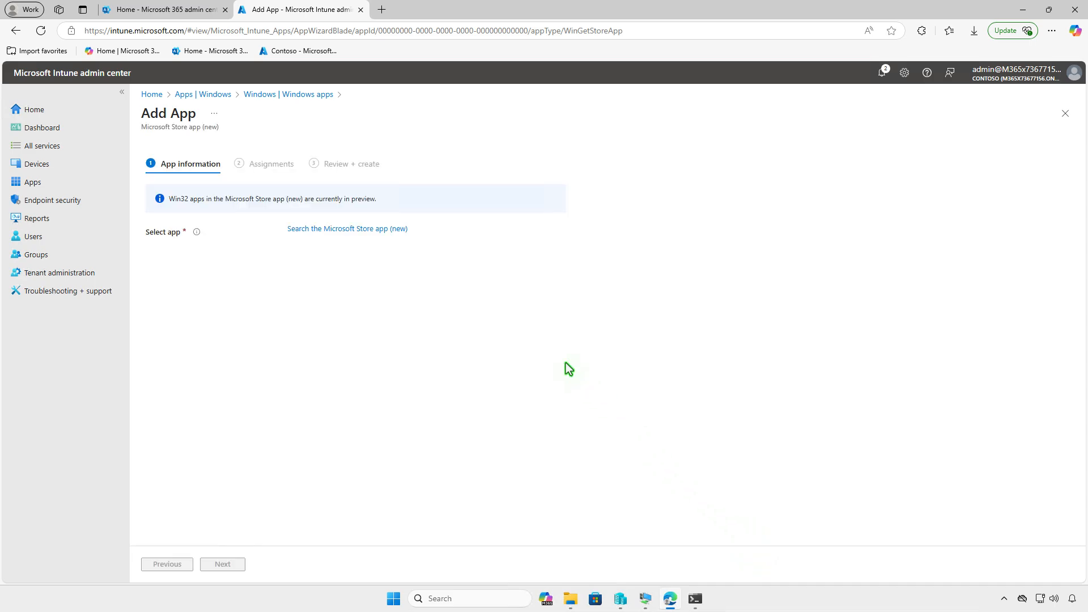
# Search the Microsoft Store for "sharex", select ShareX by ShareX Team, and set its install behavior to System
pyautogui.click(392, 230)
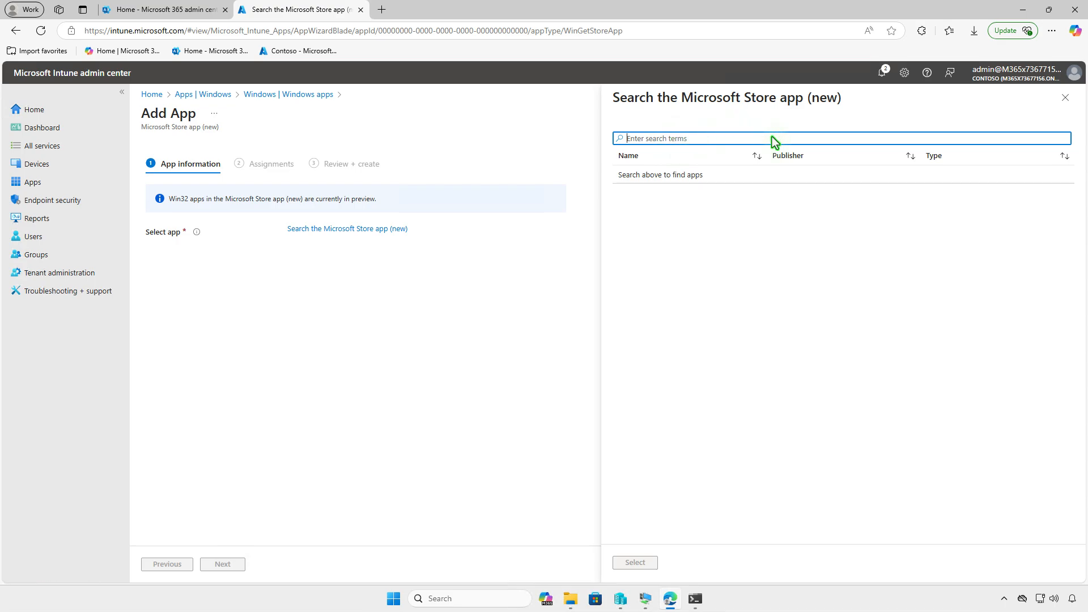
pyautogui.write('sharex')
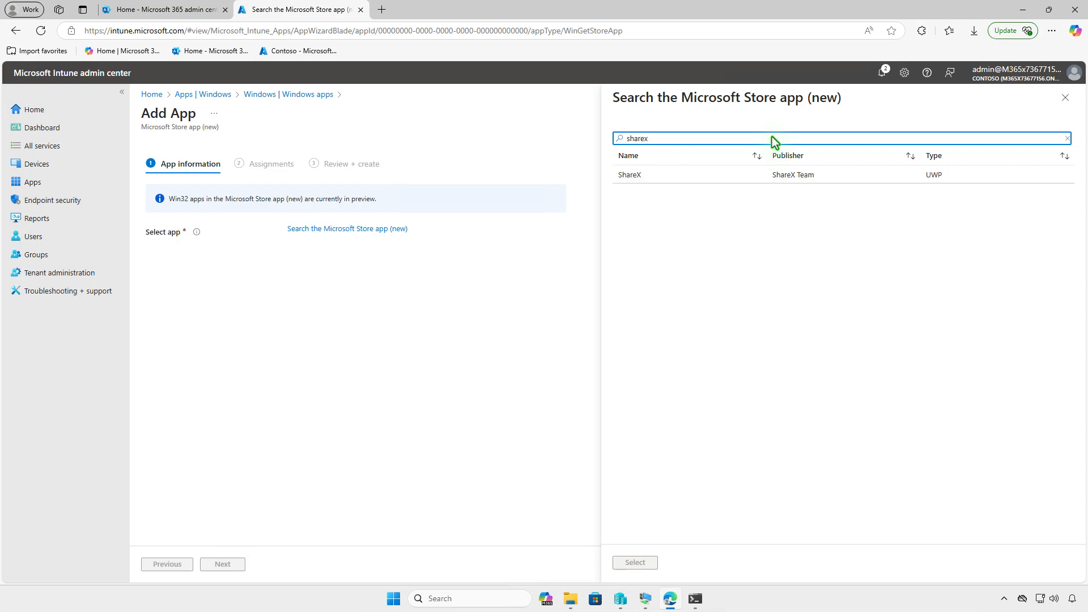
pyautogui.click(743, 172)
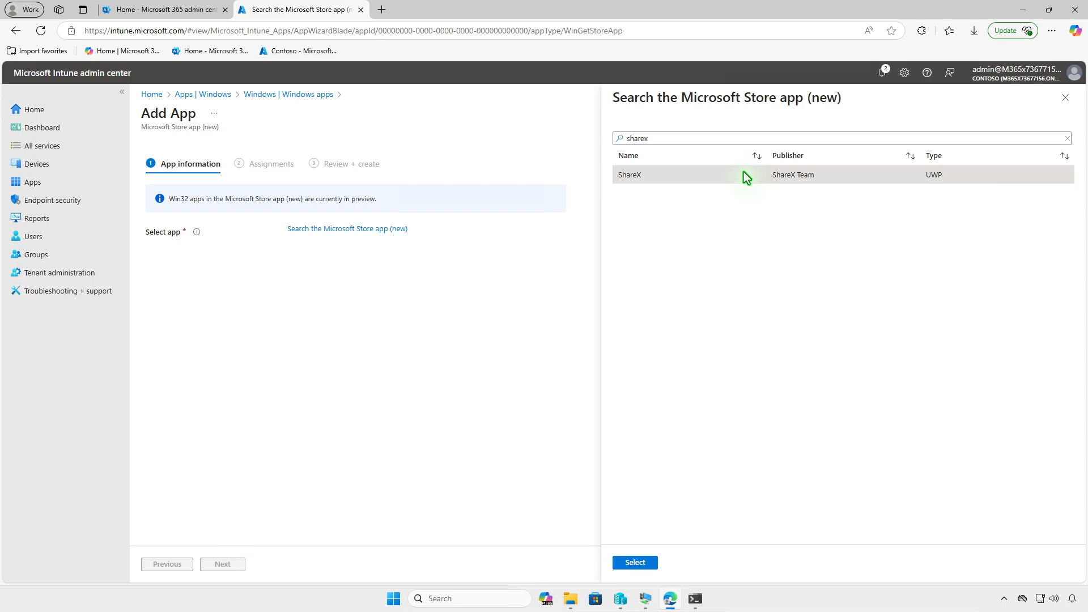
pyautogui.click(644, 562)
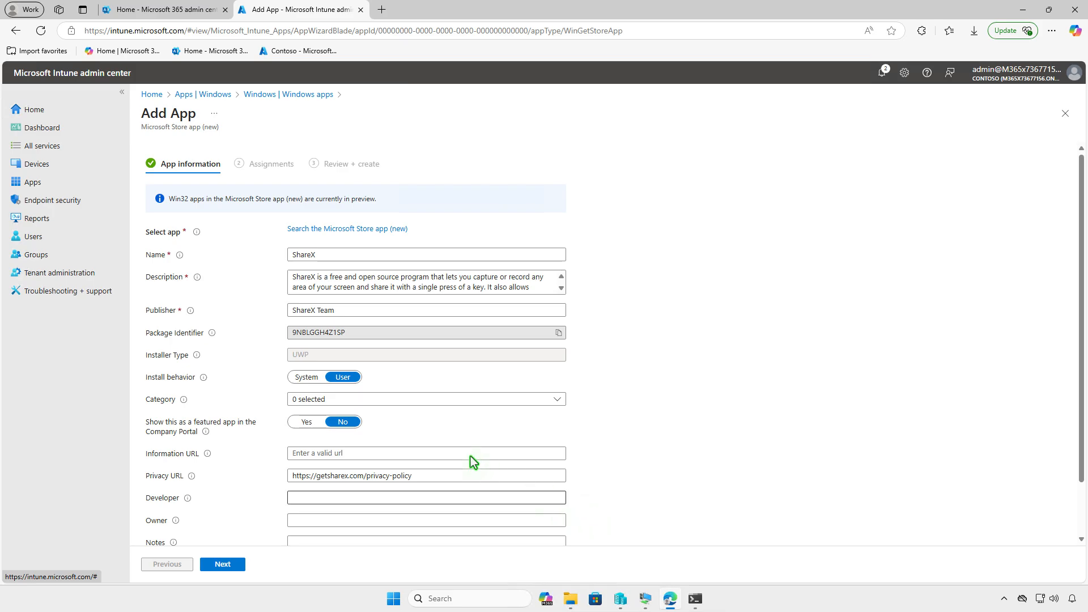
pyautogui.click(306, 378)
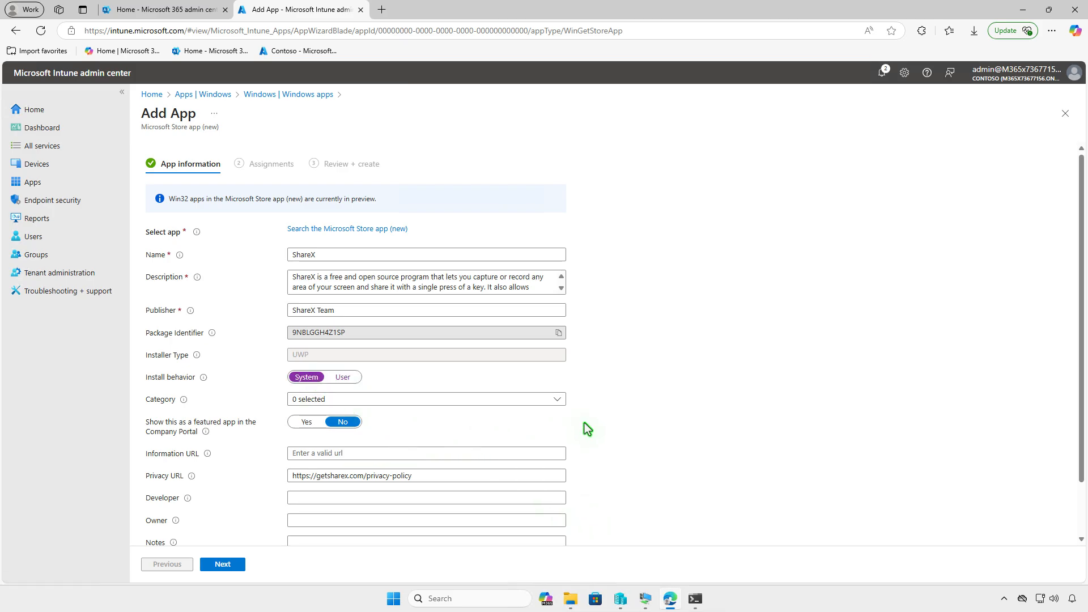
pyautogui.scroll(-2, 585, 422)
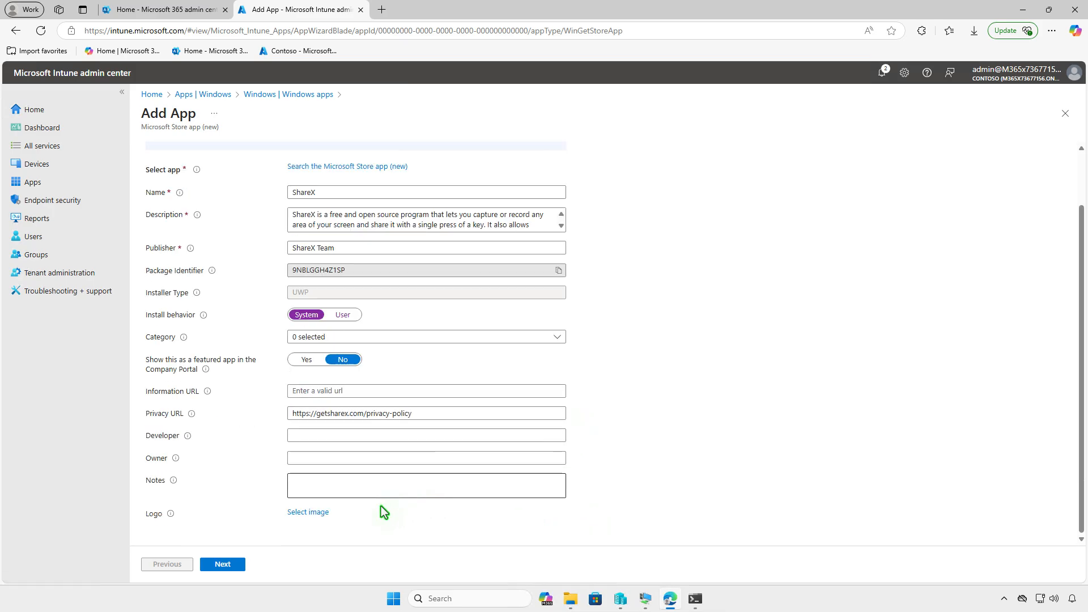
# Upload ShareX_Logo.png from Downloads as the logo of the ShareX store app
pyautogui.click(320, 512)
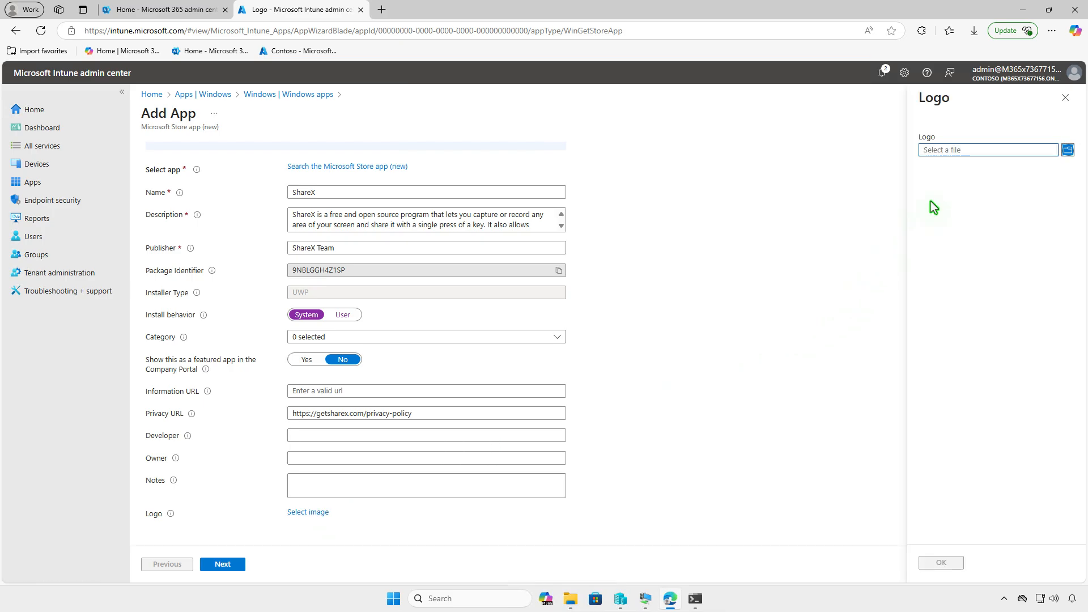
pyautogui.click(961, 152)
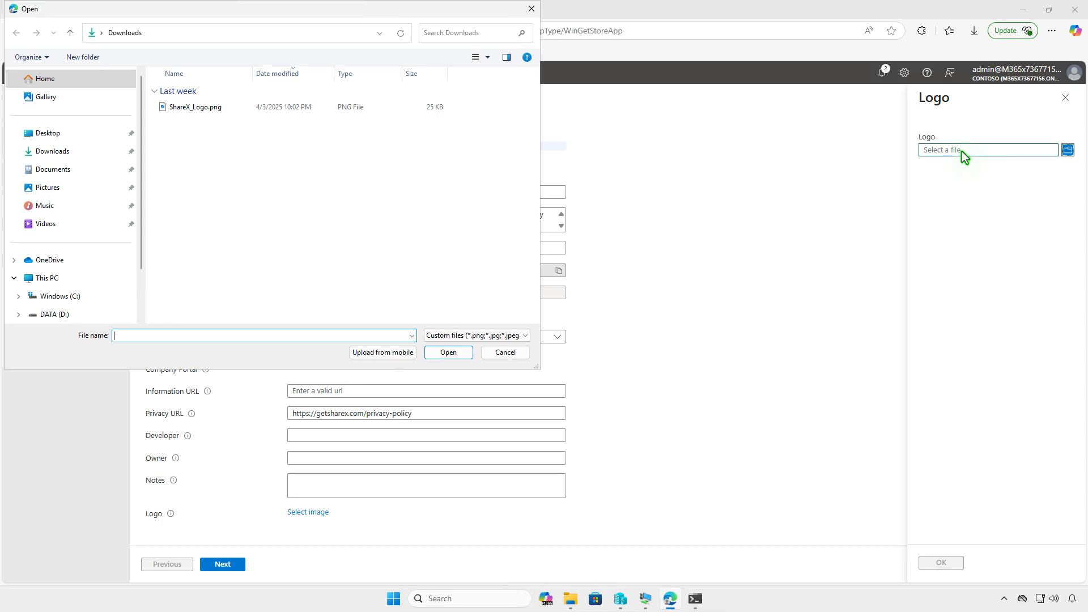
pyautogui.click(338, 113)
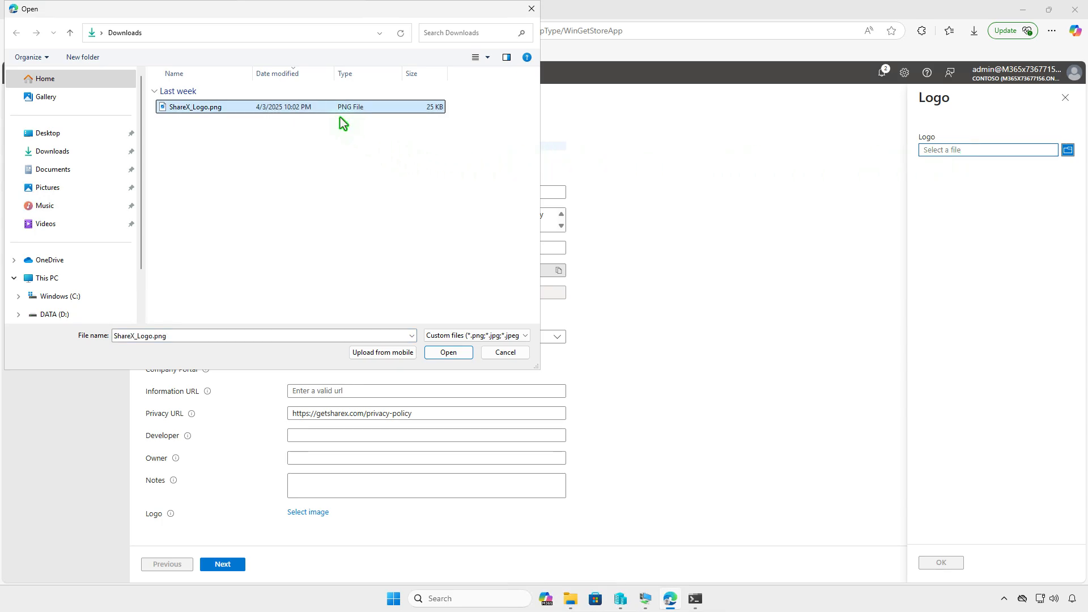
pyautogui.click(458, 352)
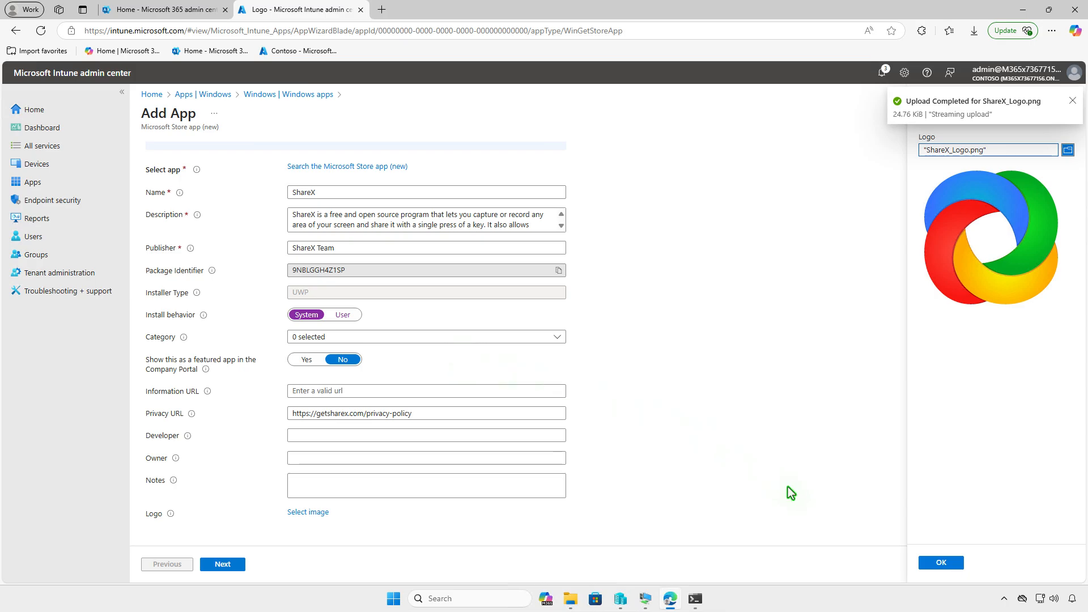
pyautogui.click(929, 562)
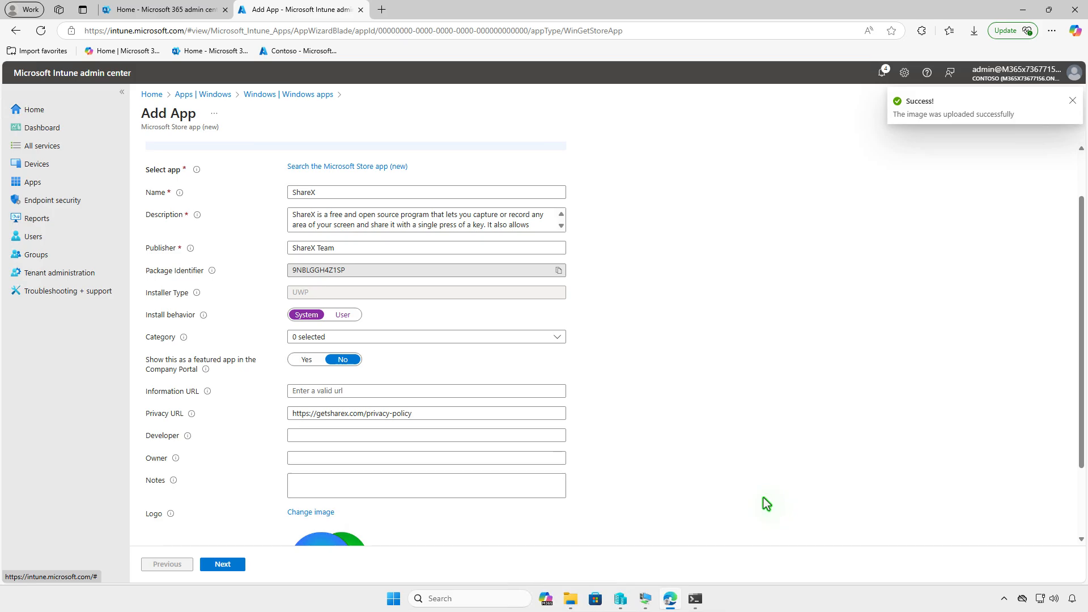
pyautogui.scroll(-2, 763, 499)
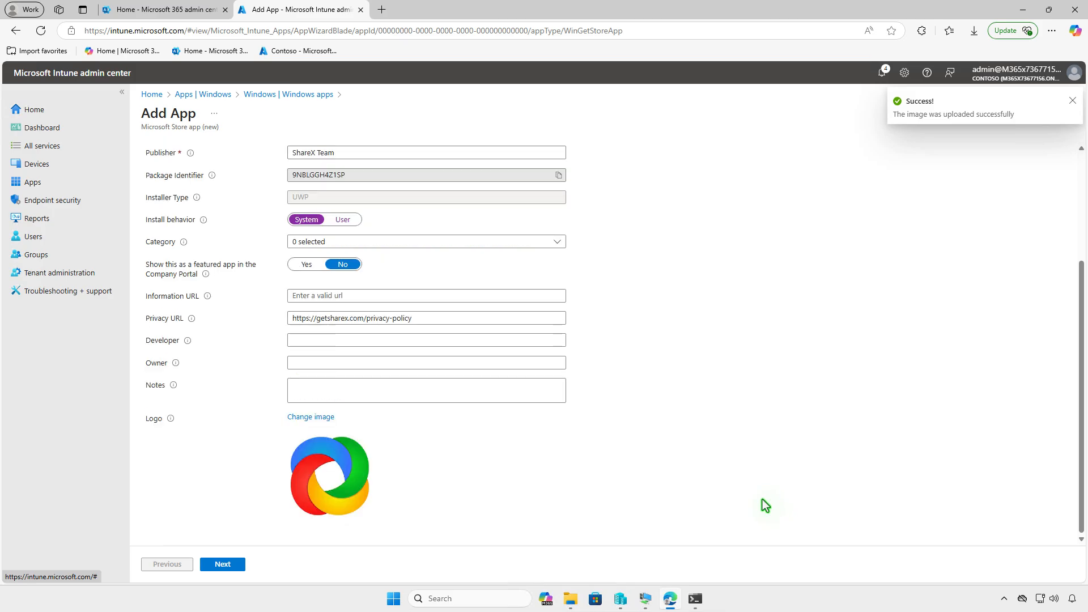
# Make ShareX available for enrolled devices to the Test_Users group, and create the app
pyautogui.click(238, 564)
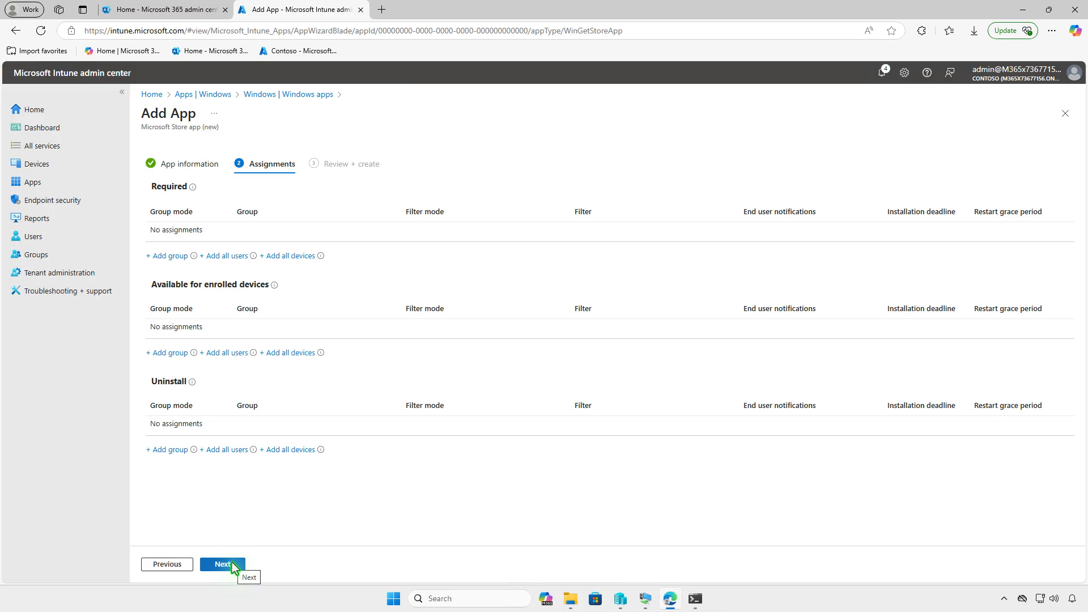
pyautogui.click(176, 354)
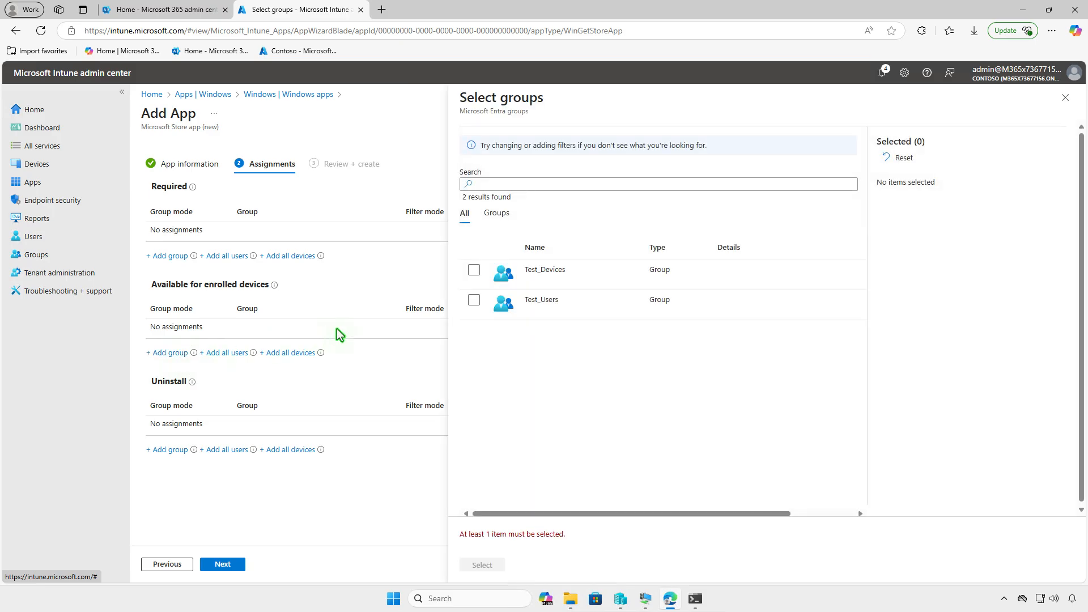
pyautogui.click(473, 300)
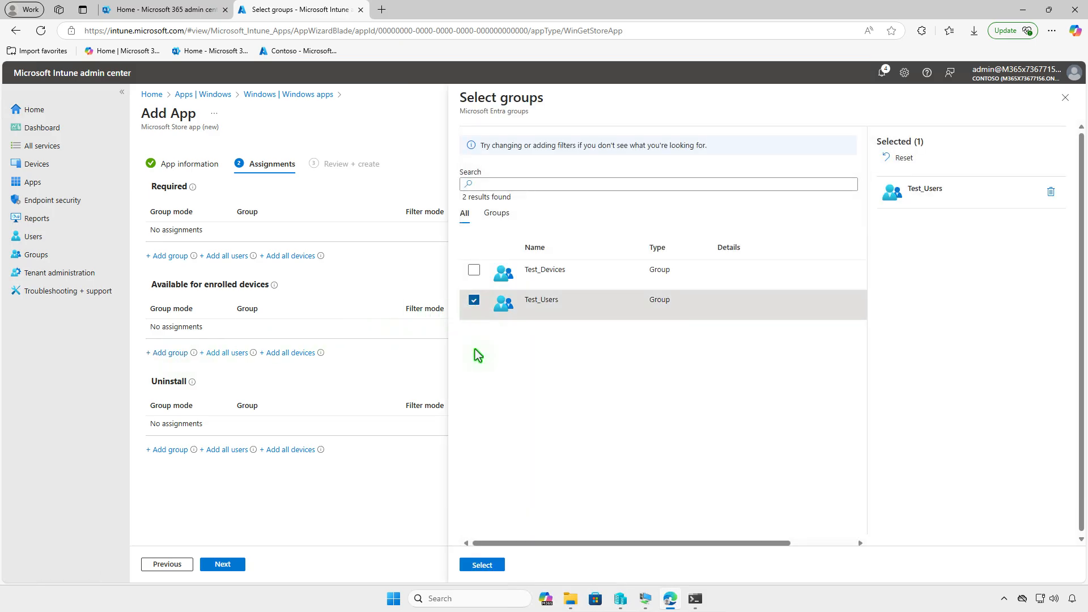
pyautogui.click(482, 565)
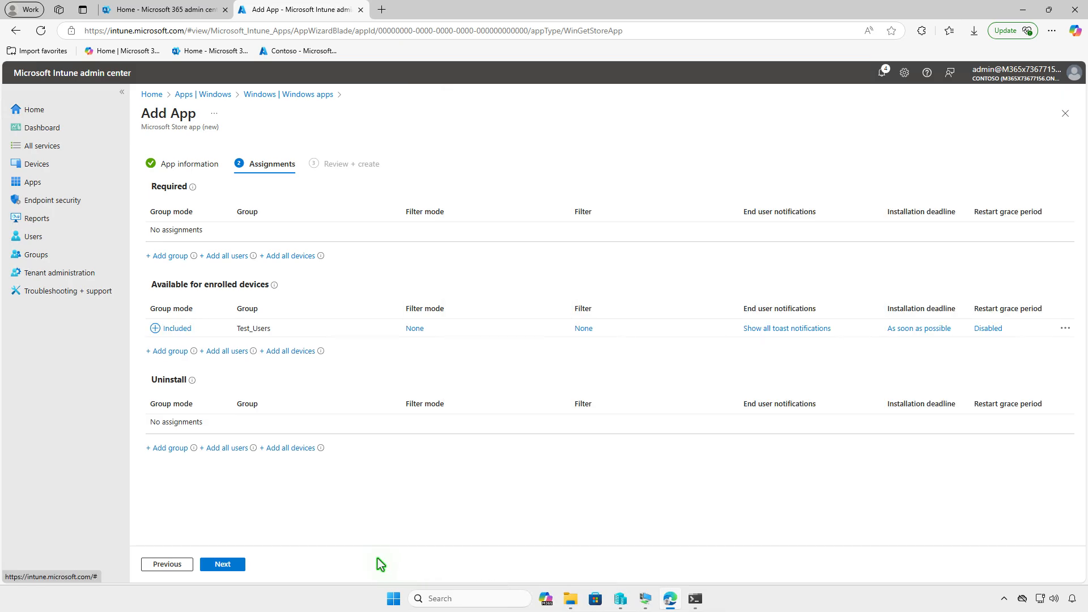
pyautogui.click(238, 563)
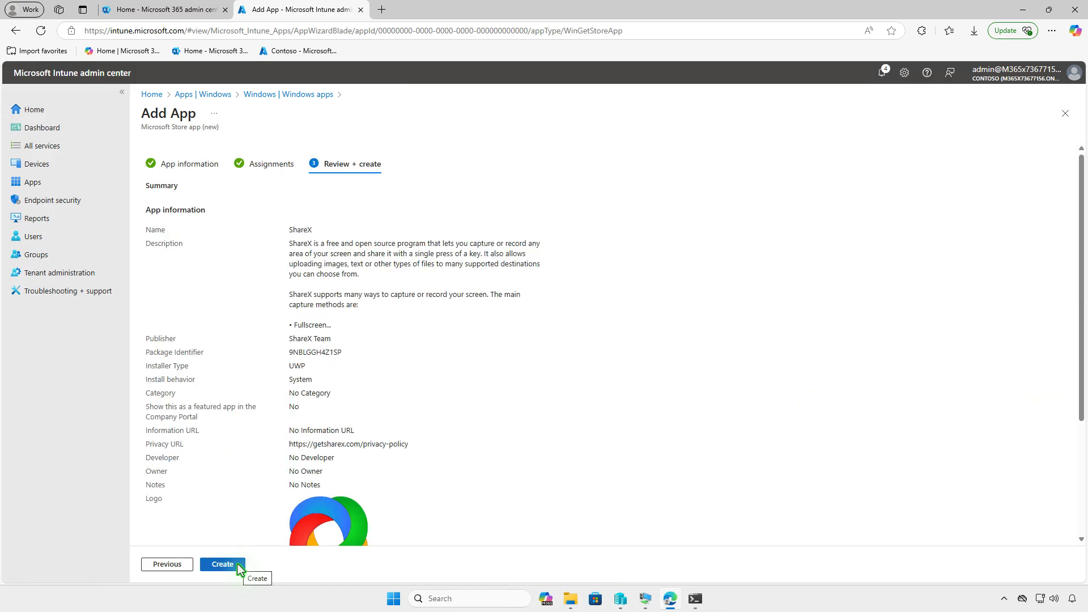
pyautogui.click(237, 564)
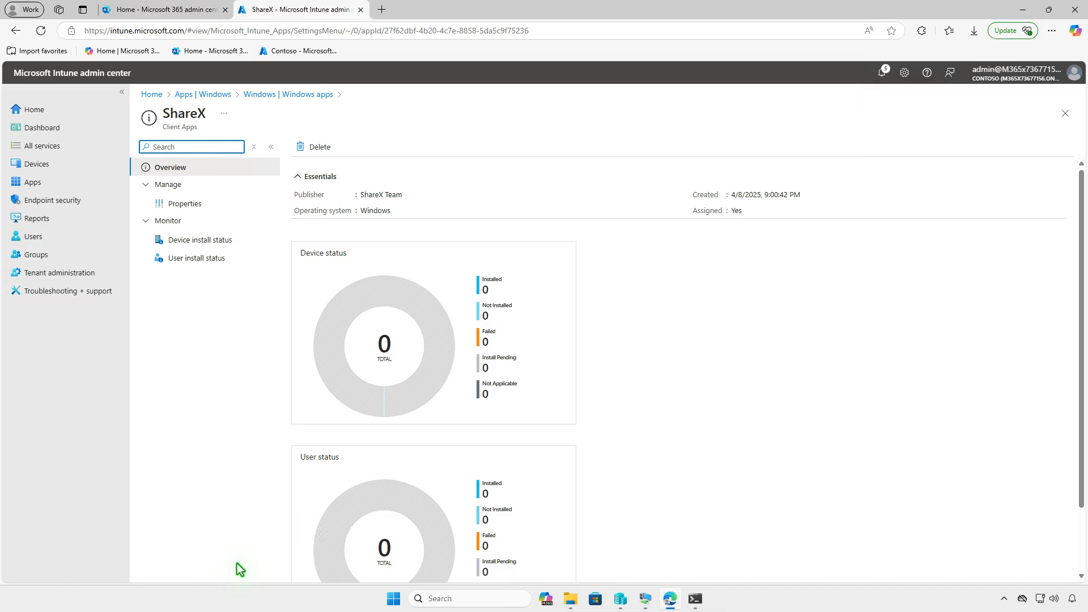
# Switch to the WIN10-CTL virtual machine and install ShareX from Company Portal
pyautogui.click(1022, 10)
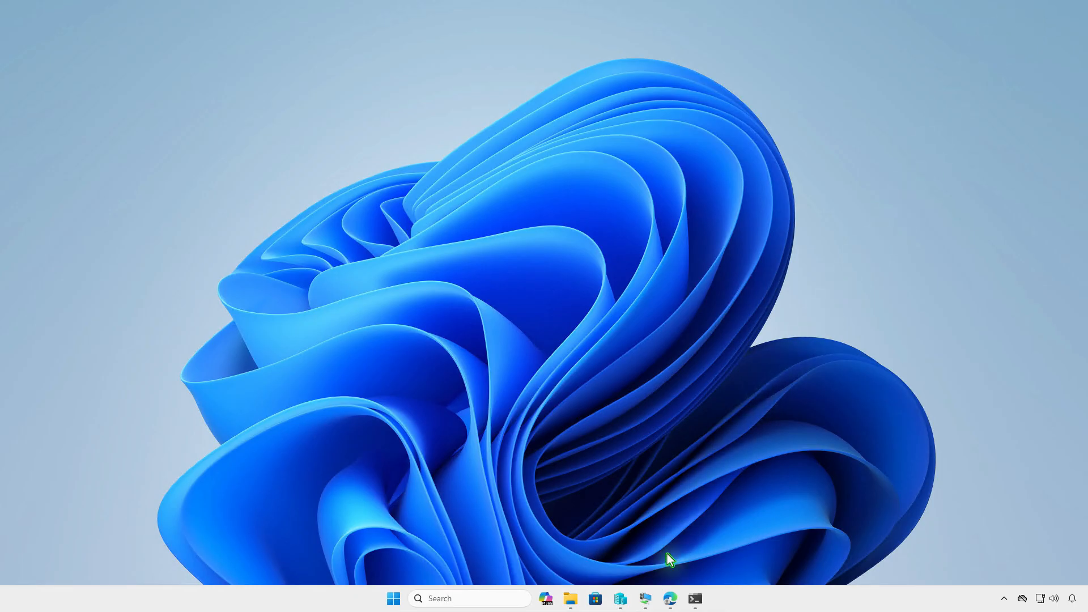
pyautogui.click(648, 597)
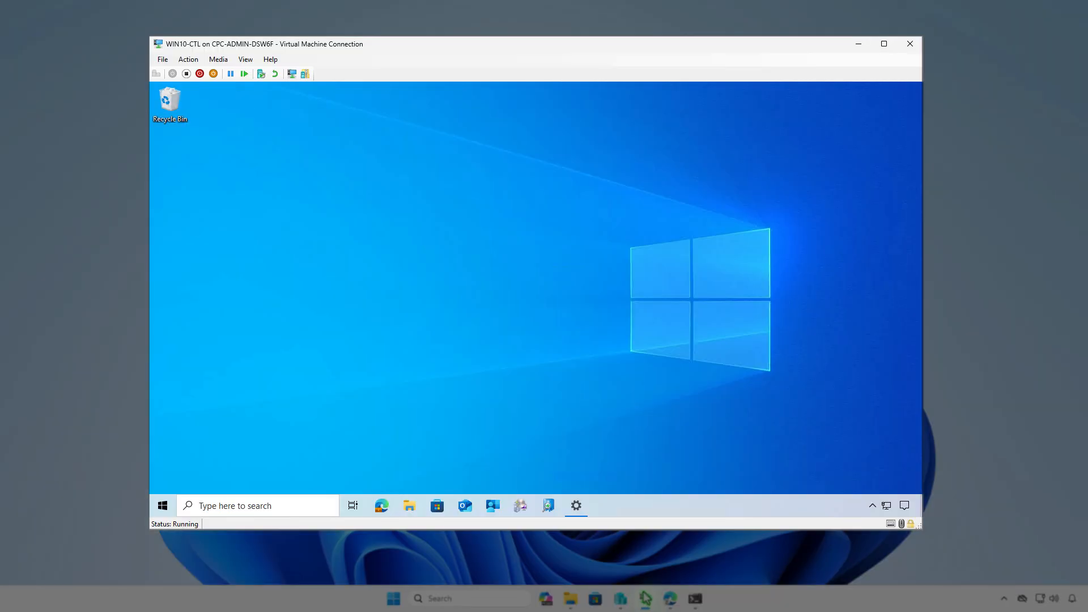
pyautogui.click(494, 507)
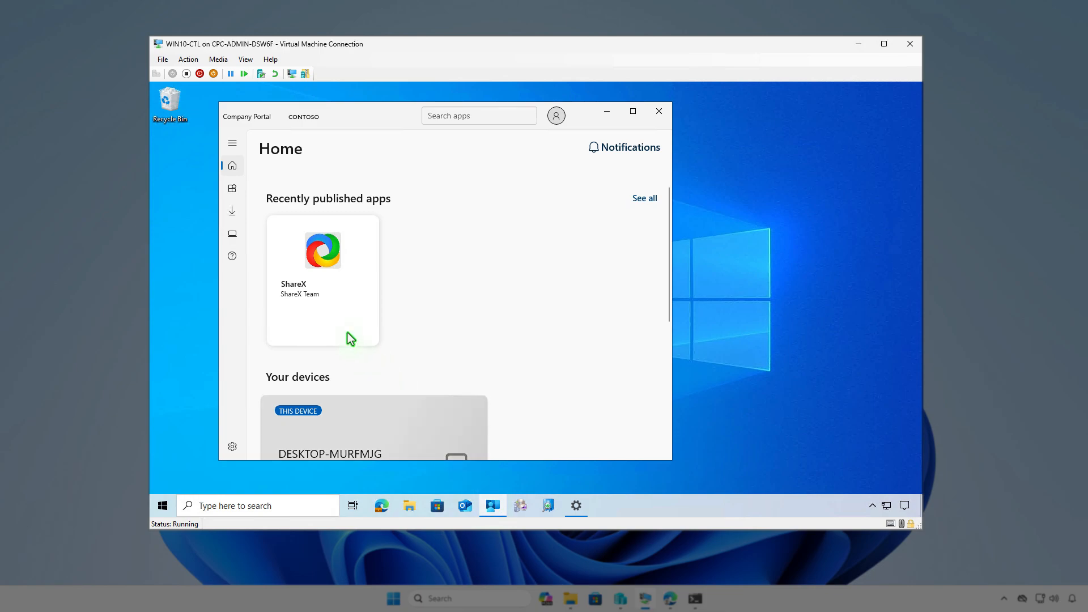
pyautogui.click(234, 191)
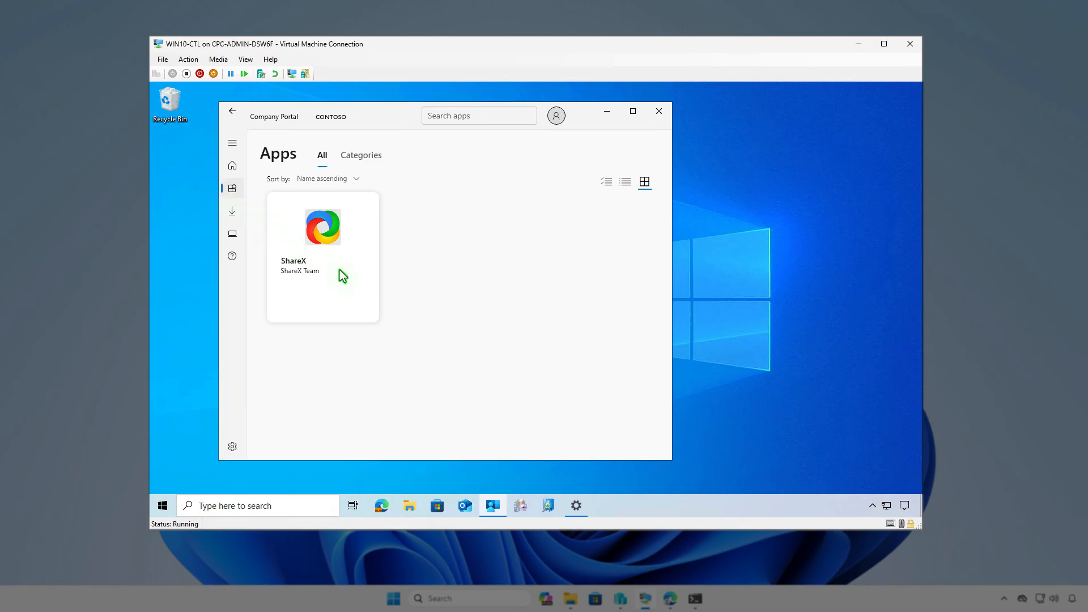
pyautogui.click(342, 274)
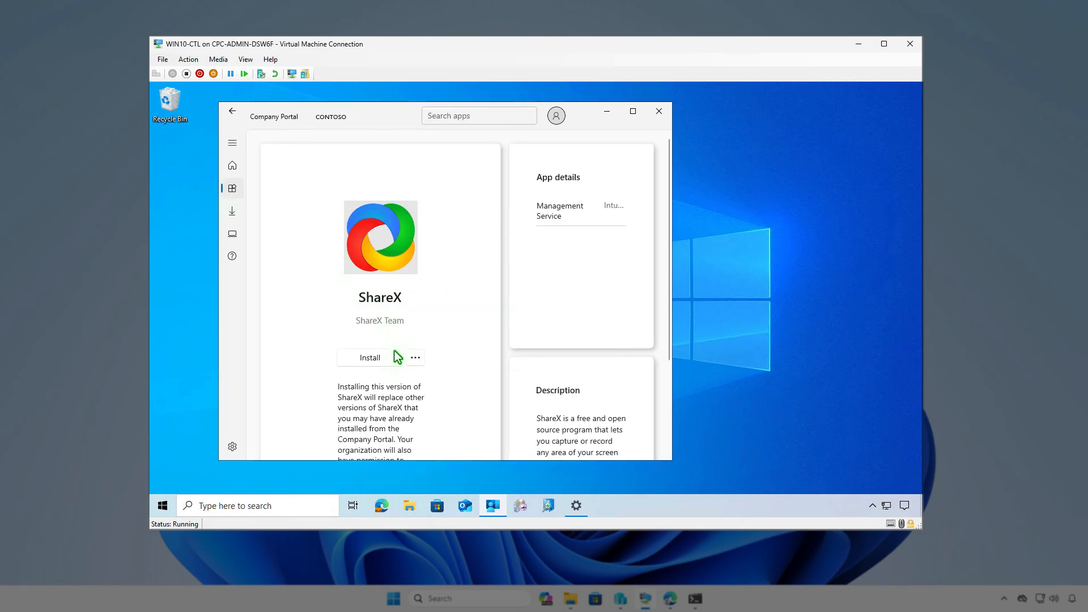
pyautogui.click(395, 357)
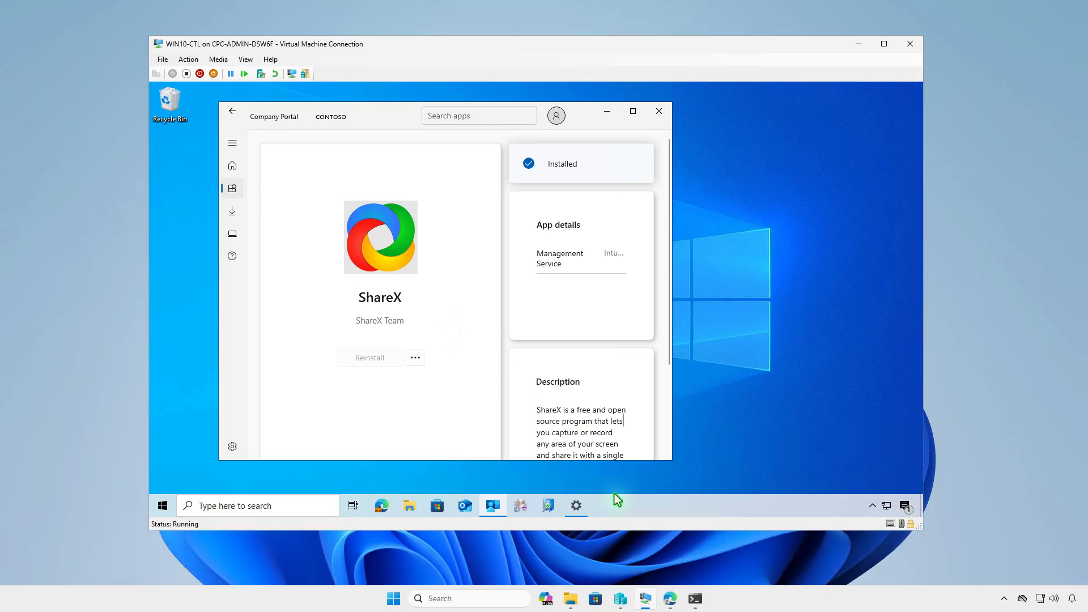
# Return to the Intune admin center in Edge and remove the Test_Users group from ShareX's available assignments
pyautogui.click(670, 599)
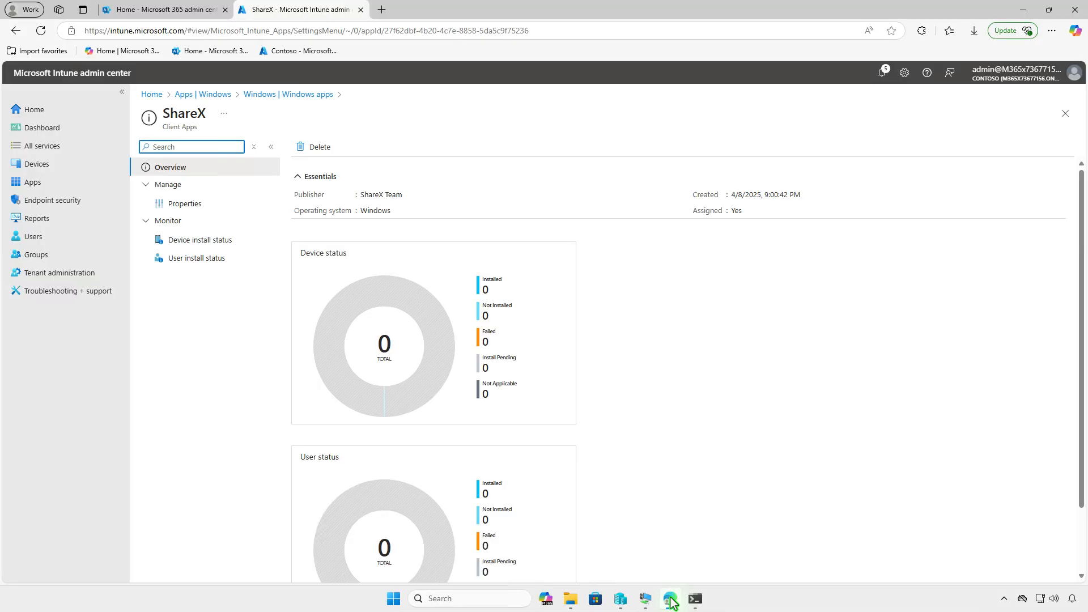
pyautogui.click(244, 208)
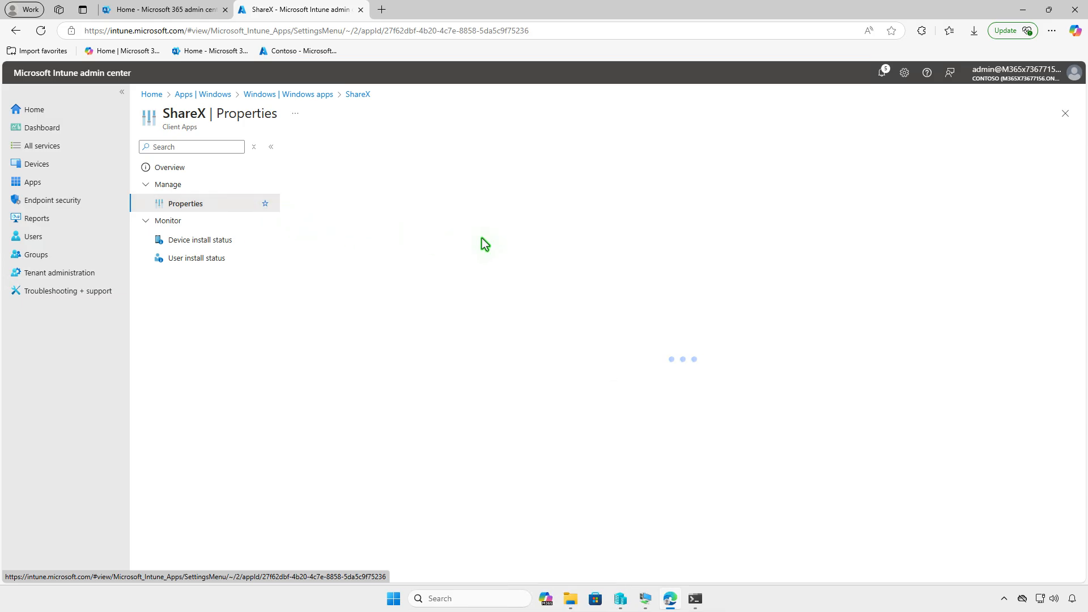
pyautogui.scroll(-2, 567, 263)
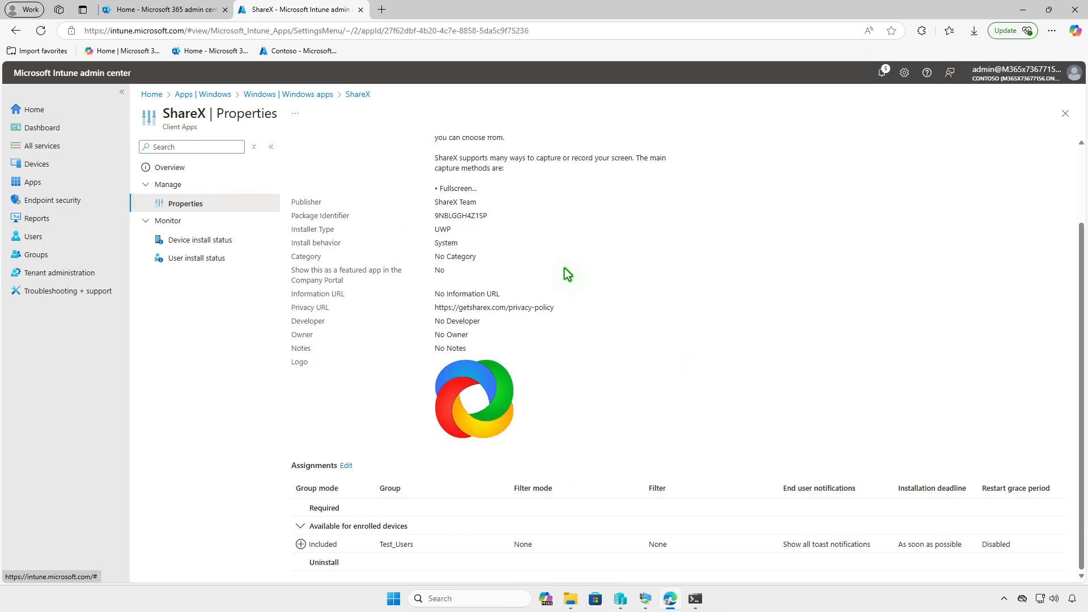
pyautogui.click(347, 465)
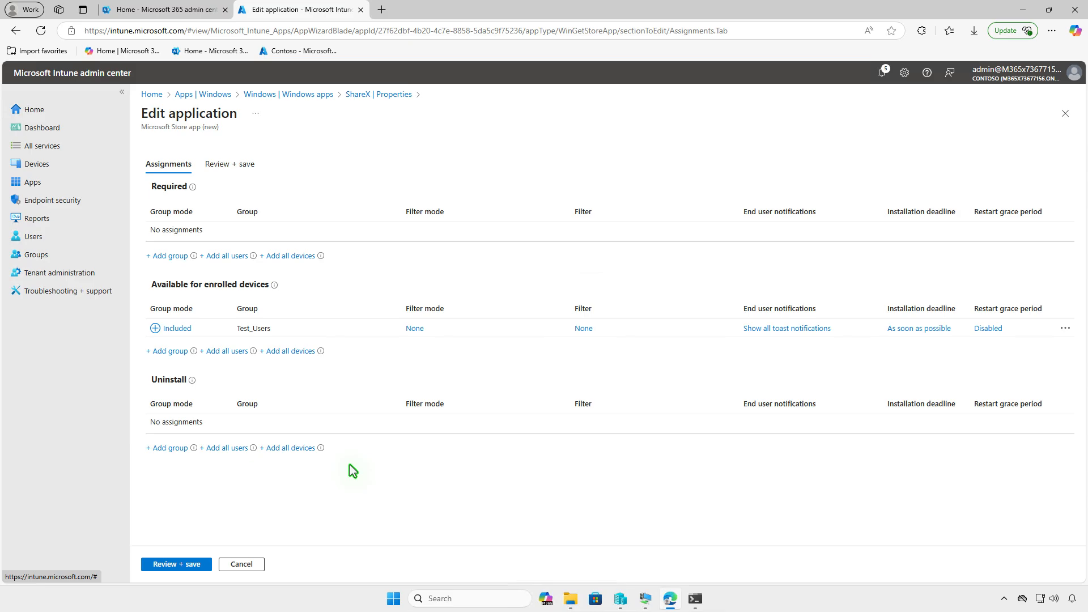
pyautogui.click(1065, 329)
pyautogui.click(994, 341)
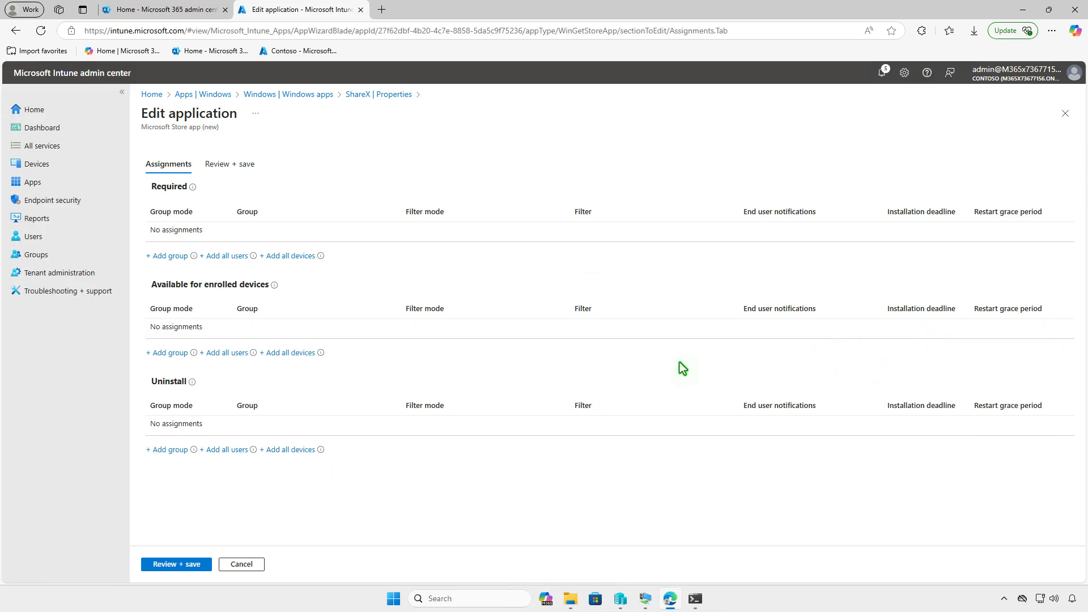
# Assign ShareX to the Test_Devices group for uninstall, and save the store app's assignments
pyautogui.click(177, 450)
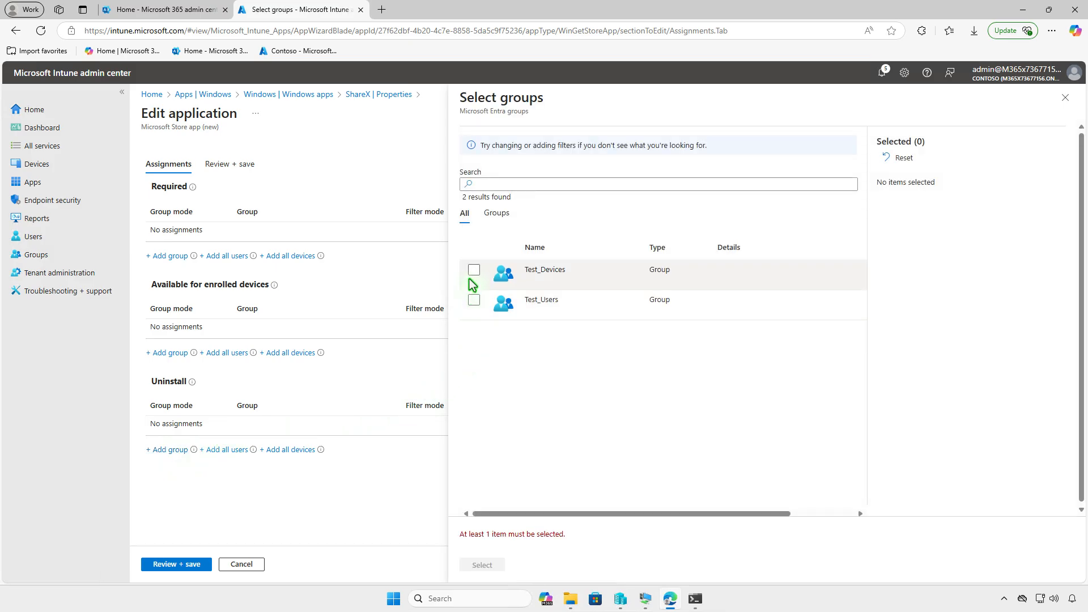
pyautogui.click(473, 271)
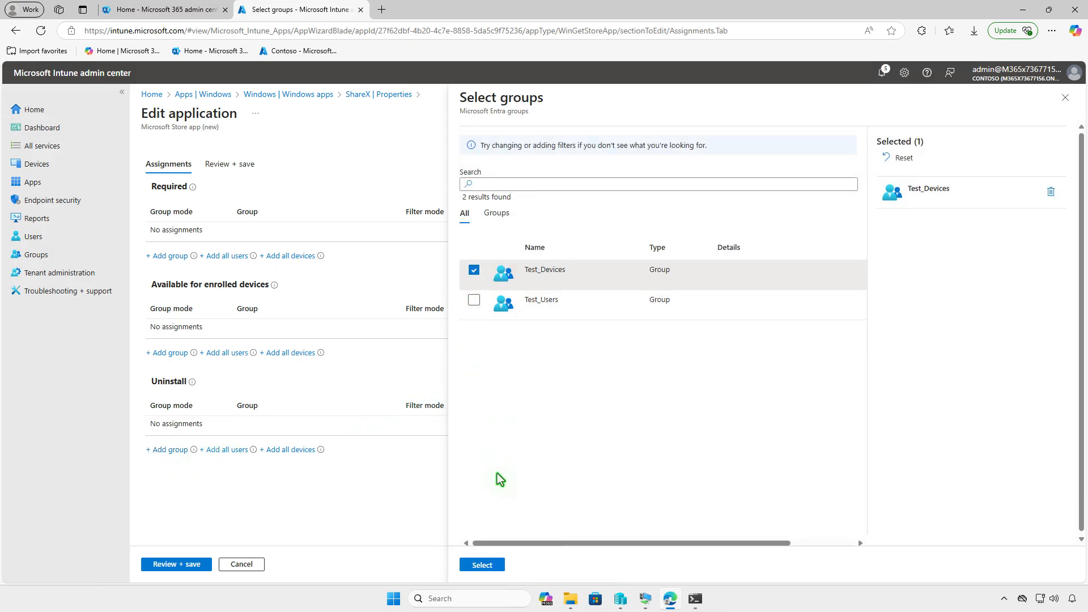
pyautogui.click(491, 566)
pyautogui.click(192, 563)
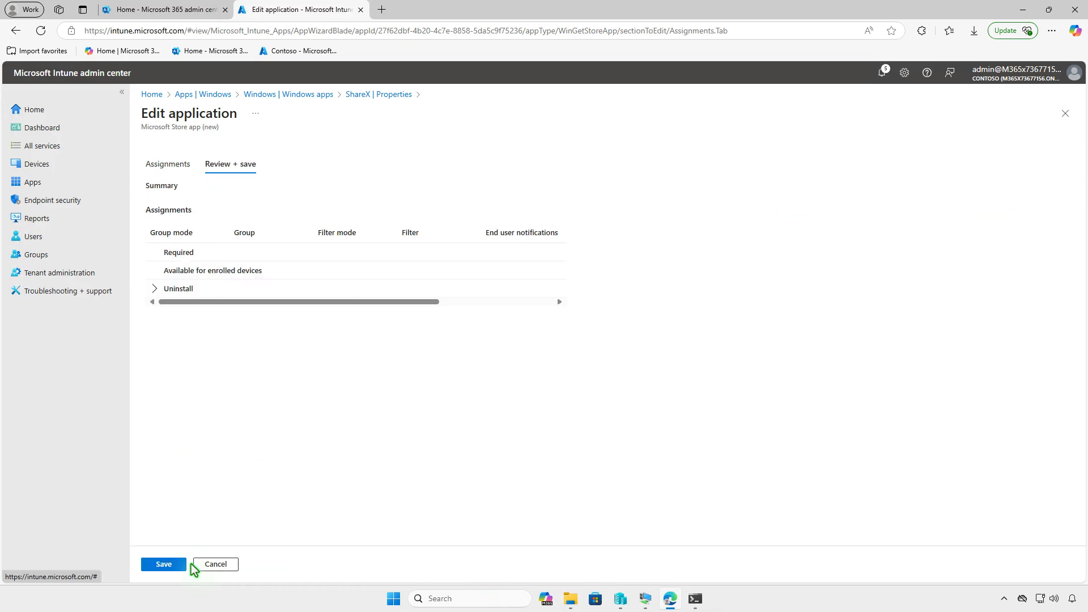
pyautogui.click(164, 565)
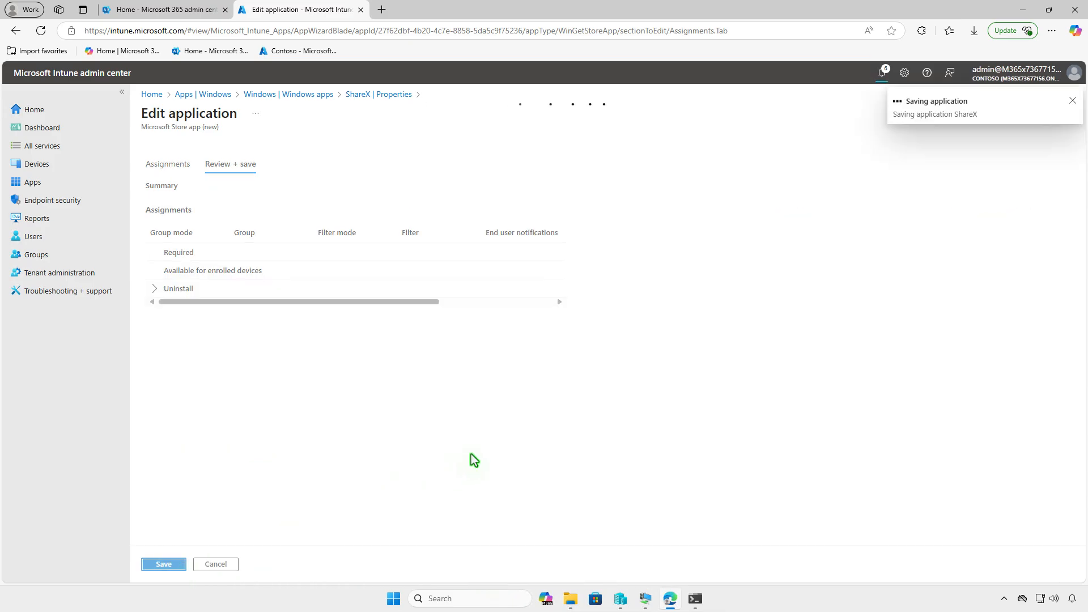